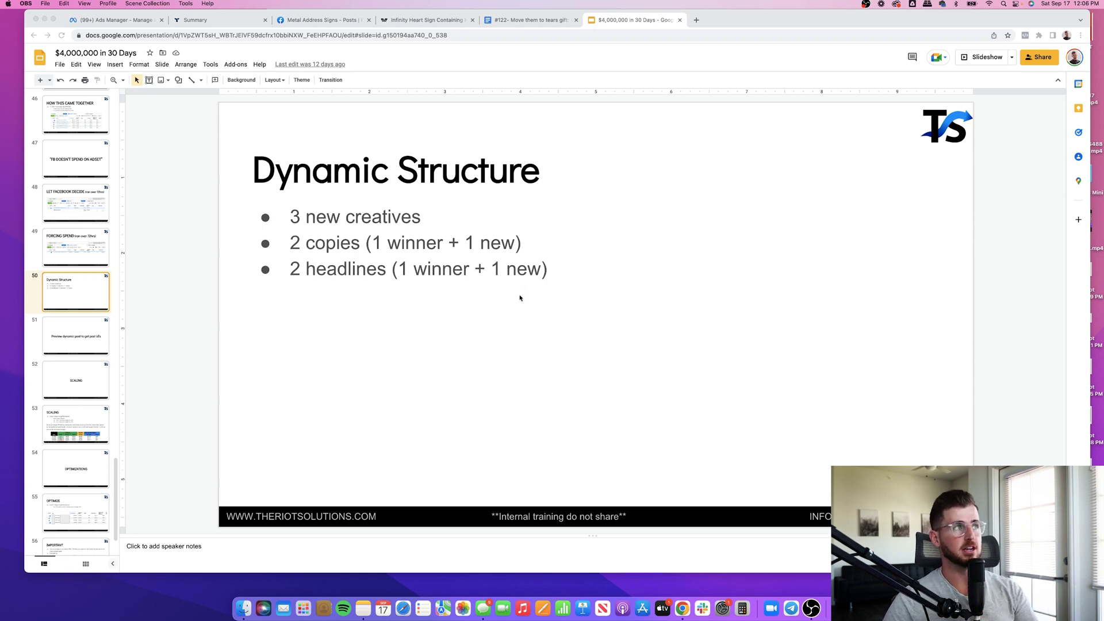
# Switch to Ads Manager to view the campaign list, then examine the Triple Whale summary's pinned, stats and store metrics
pyautogui.click(109, 19)
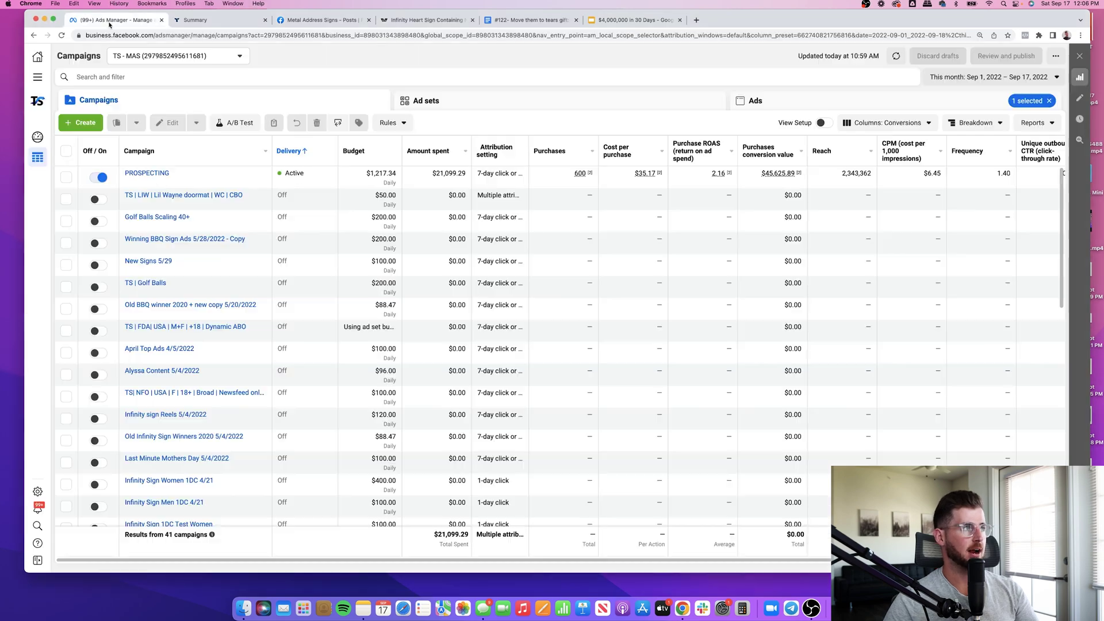
pyautogui.click(54, 20)
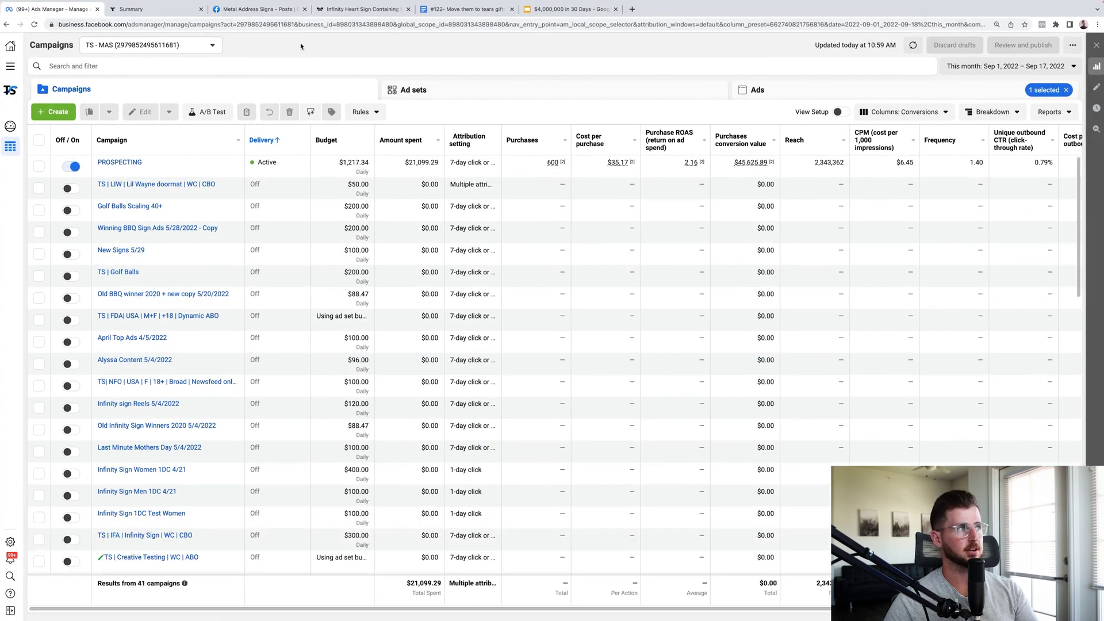
pyautogui.click(144, 10)
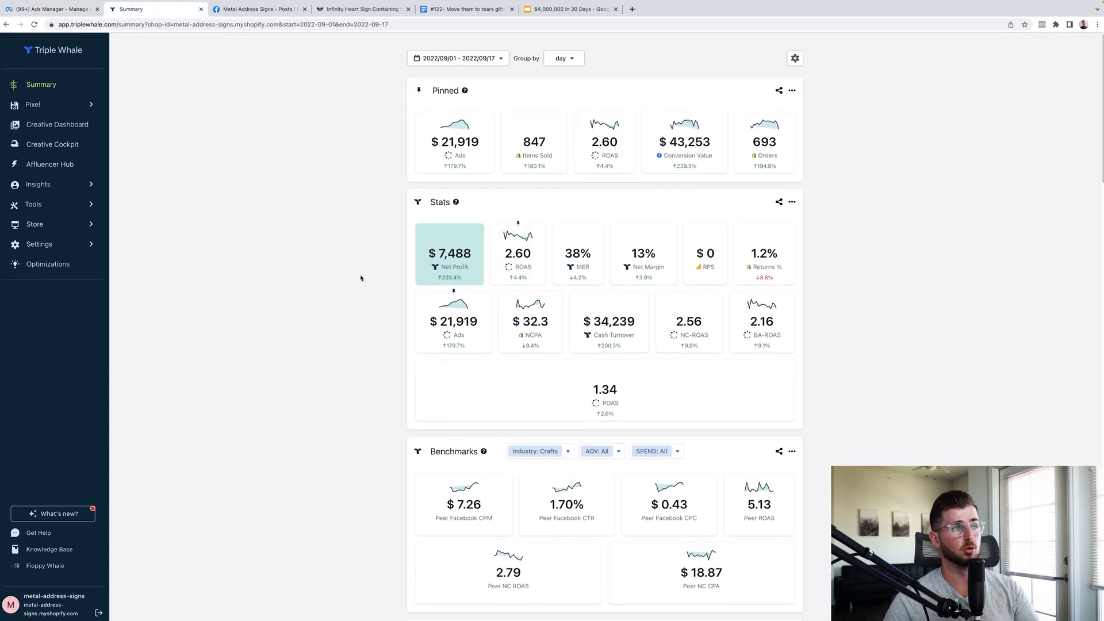
pyautogui.scroll(-1, 369, 334)
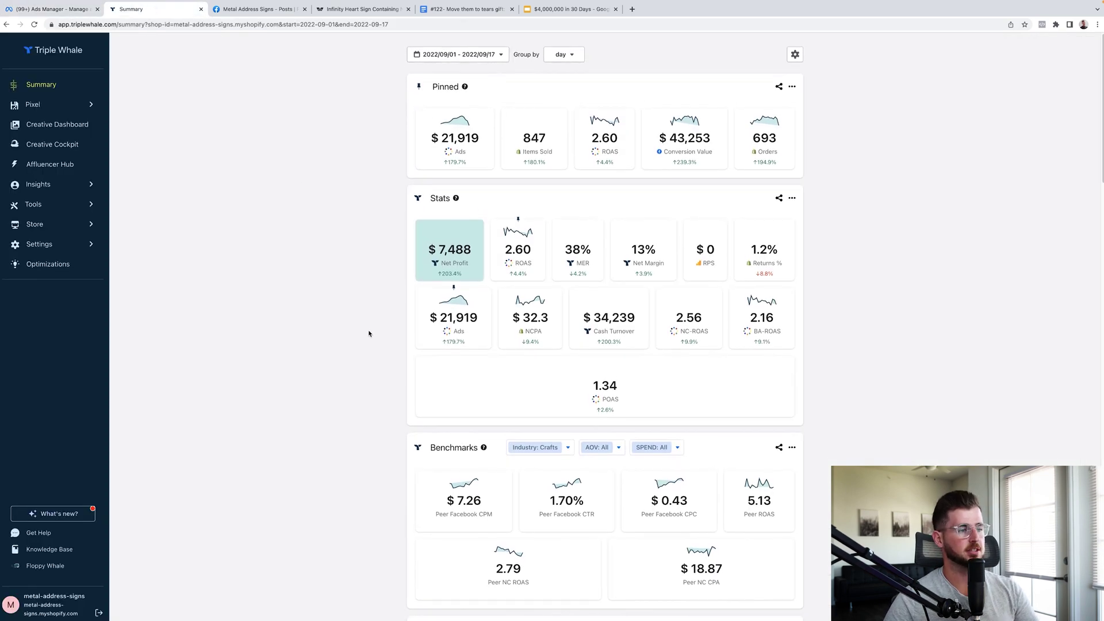
pyautogui.scroll(-6, 368, 333)
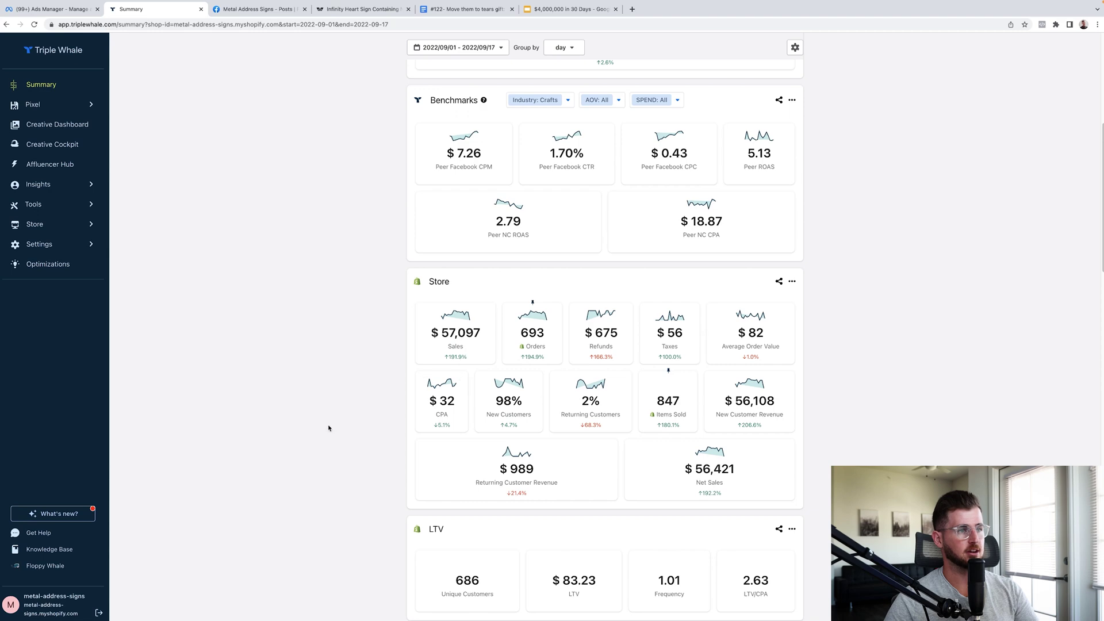
pyautogui.scroll(6, 328, 427)
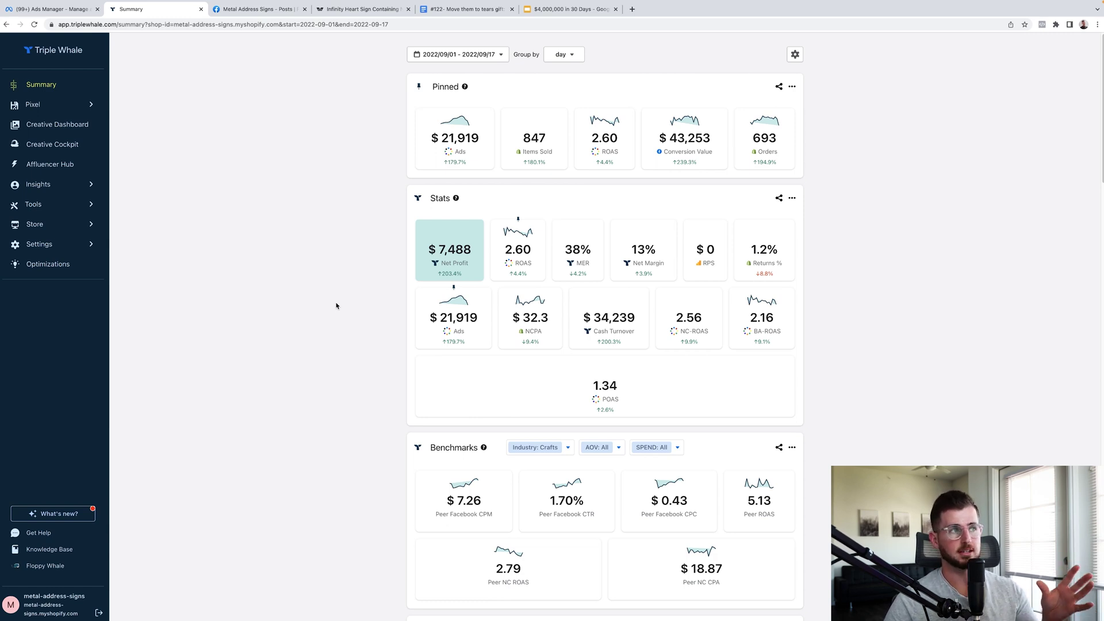
# Set the summary's date range to August 1–31, 2022 and review the store metrics for that period
pyautogui.click(454, 56)
pyautogui.click(418, 285)
pyautogui.click(449, 306)
pyautogui.click(495, 359)
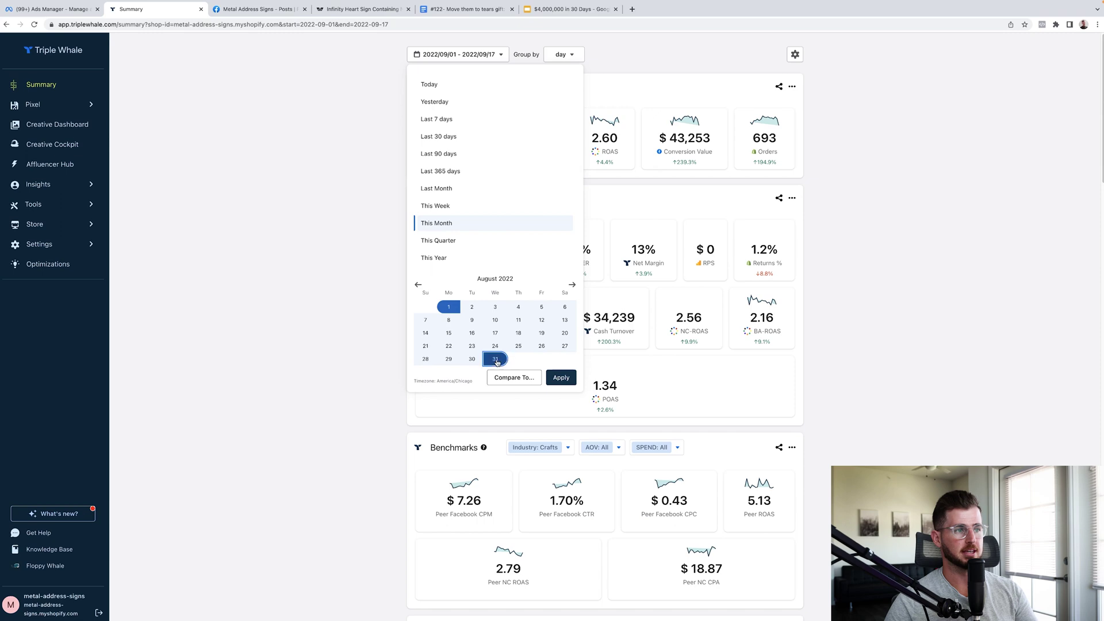
pyautogui.click(561, 377)
pyautogui.scroll(-3, 369, 426)
pyautogui.scroll(-3, 369, 422)
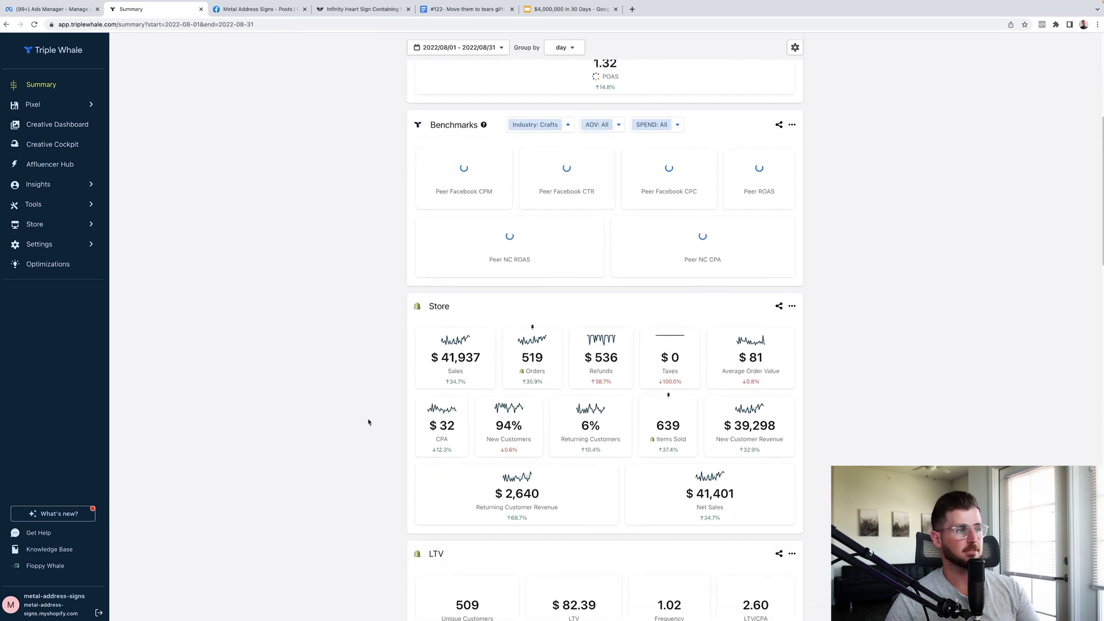
pyautogui.scroll(6, 369, 422)
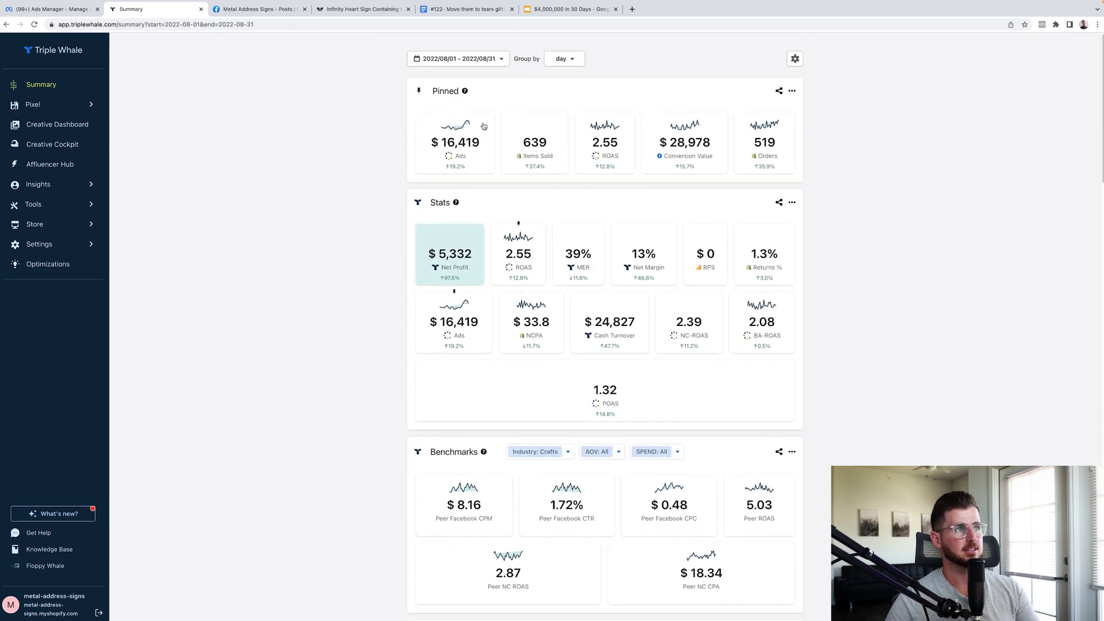
# Set the summary's date range to This Month and review the metrics again
pyautogui.click(456, 55)
pyautogui.click(468, 223)
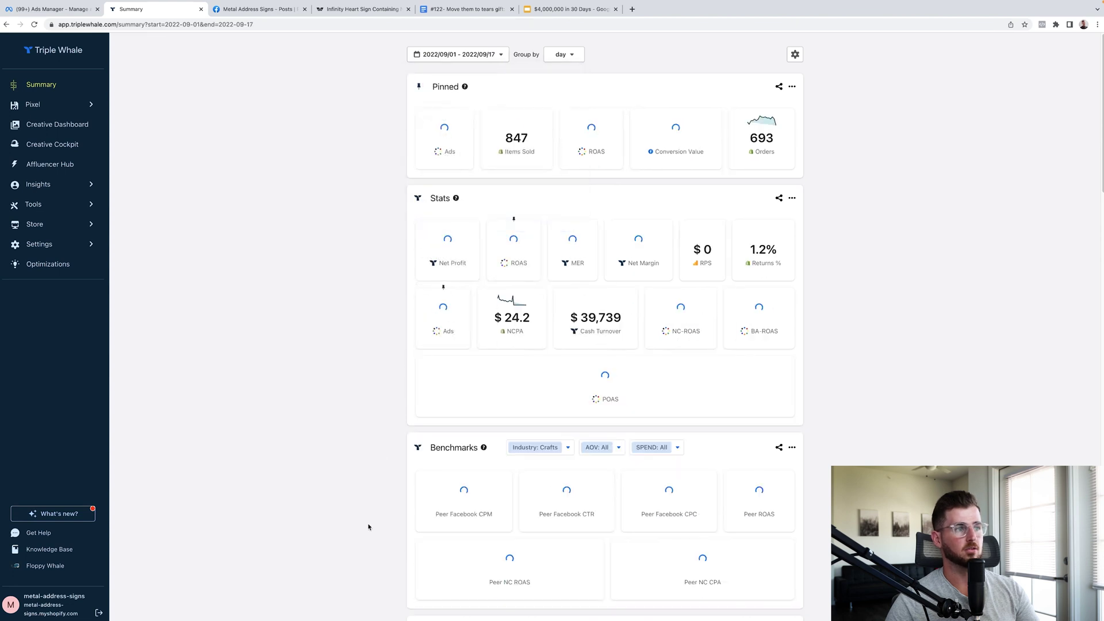
pyautogui.scroll(-5, 368, 523)
pyautogui.scroll(3, 369, 526)
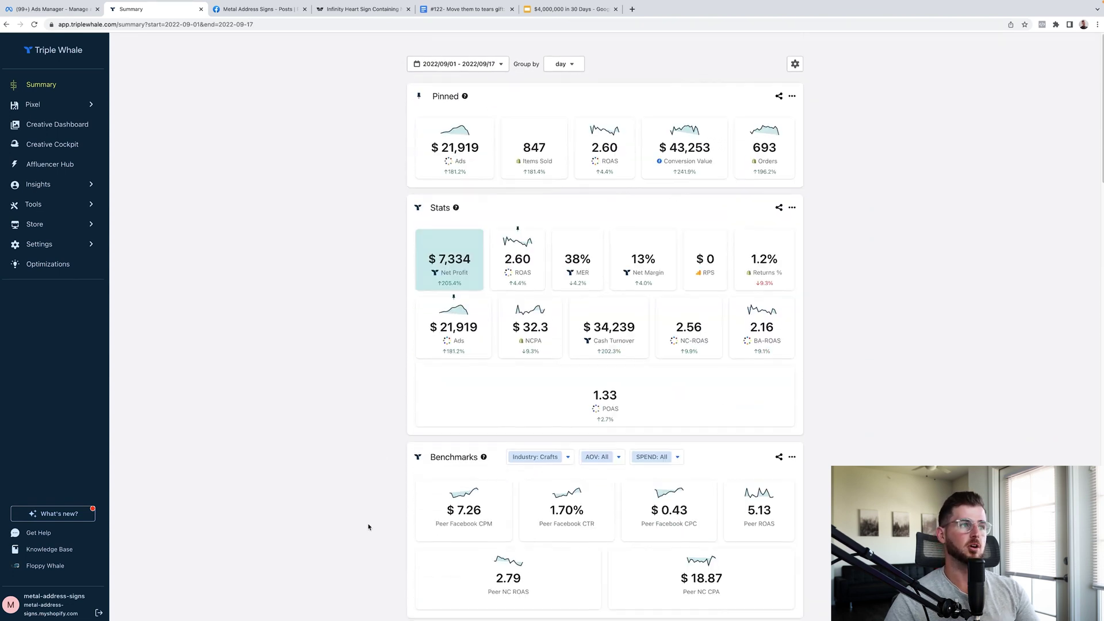
# Switch to Ads Manager and open the PROSPECTING campaign's ad sets, sorted by amount spent in descending order
pyautogui.moveTo(229, 1)
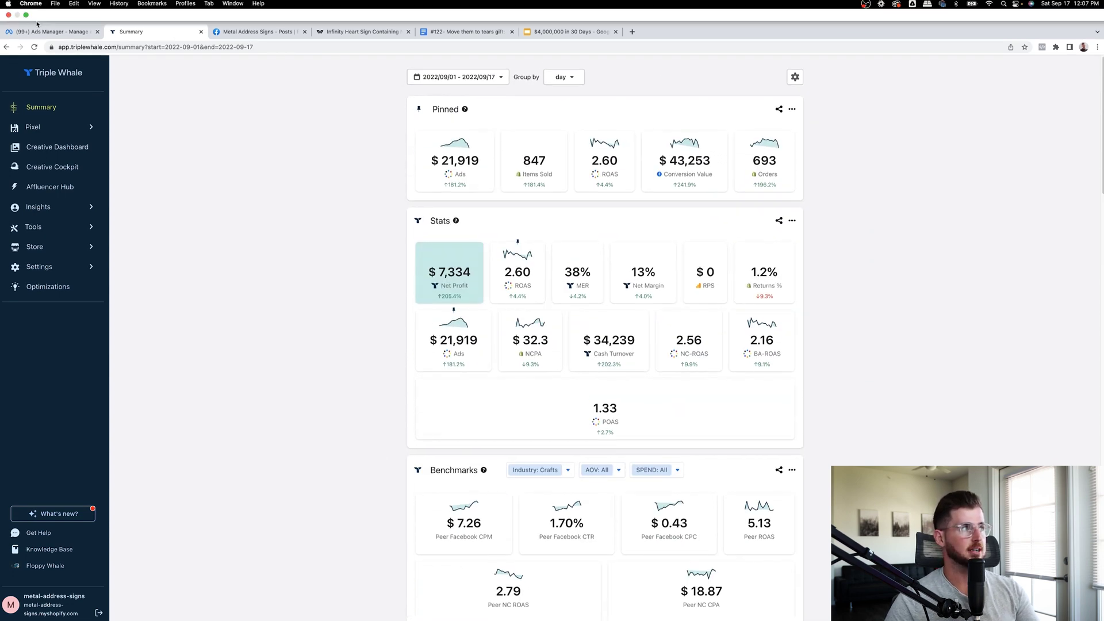
pyautogui.click(45, 35)
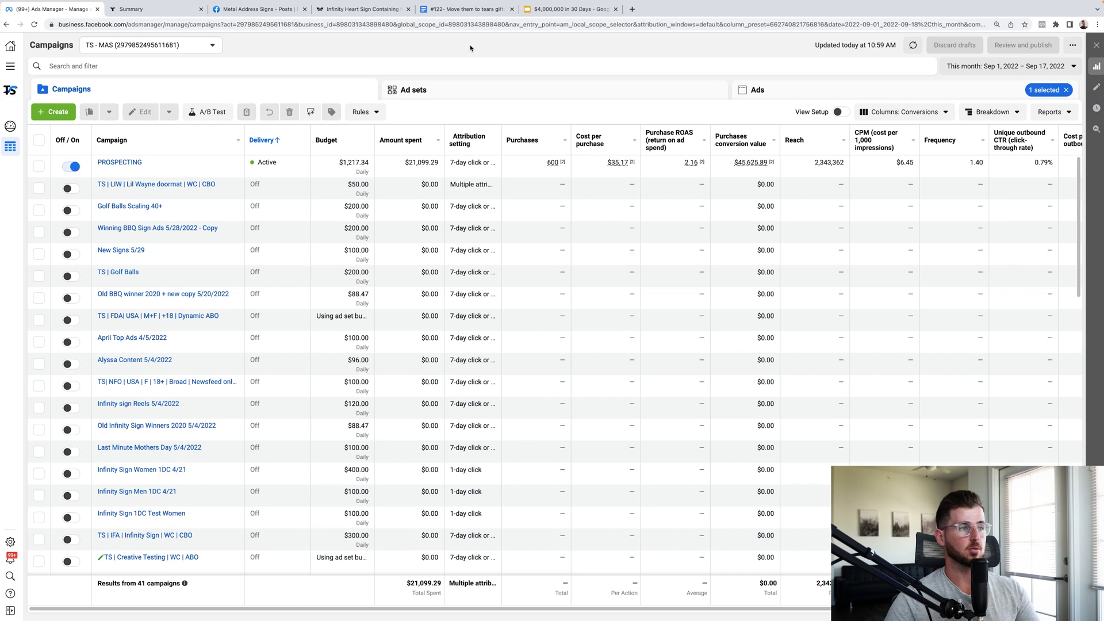
pyautogui.click(120, 163)
pyautogui.click(401, 140)
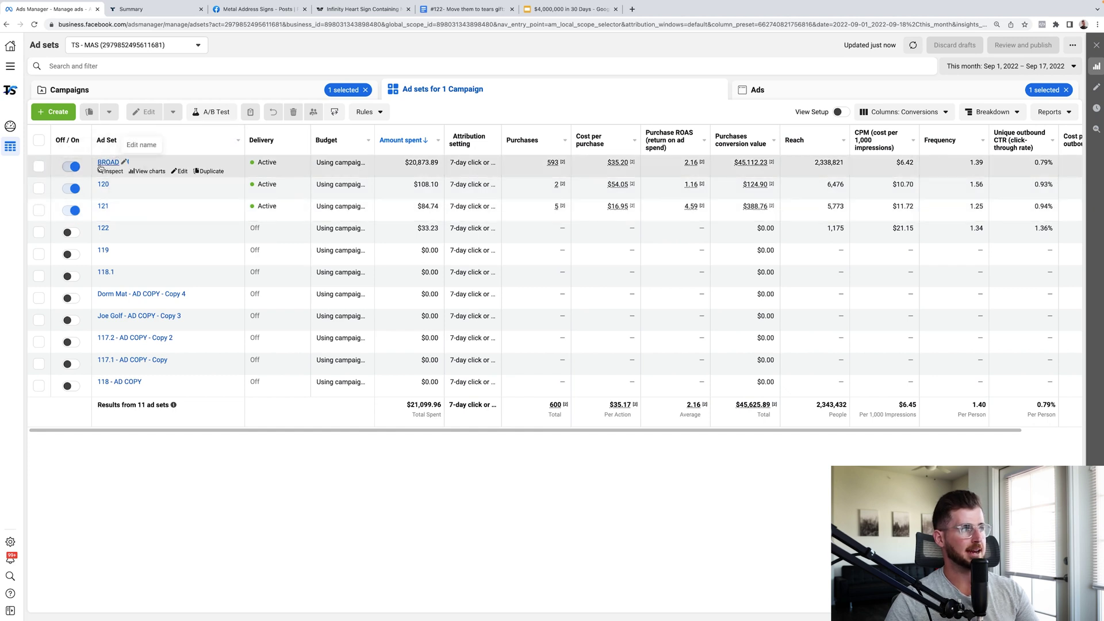
pyautogui.click(125, 163)
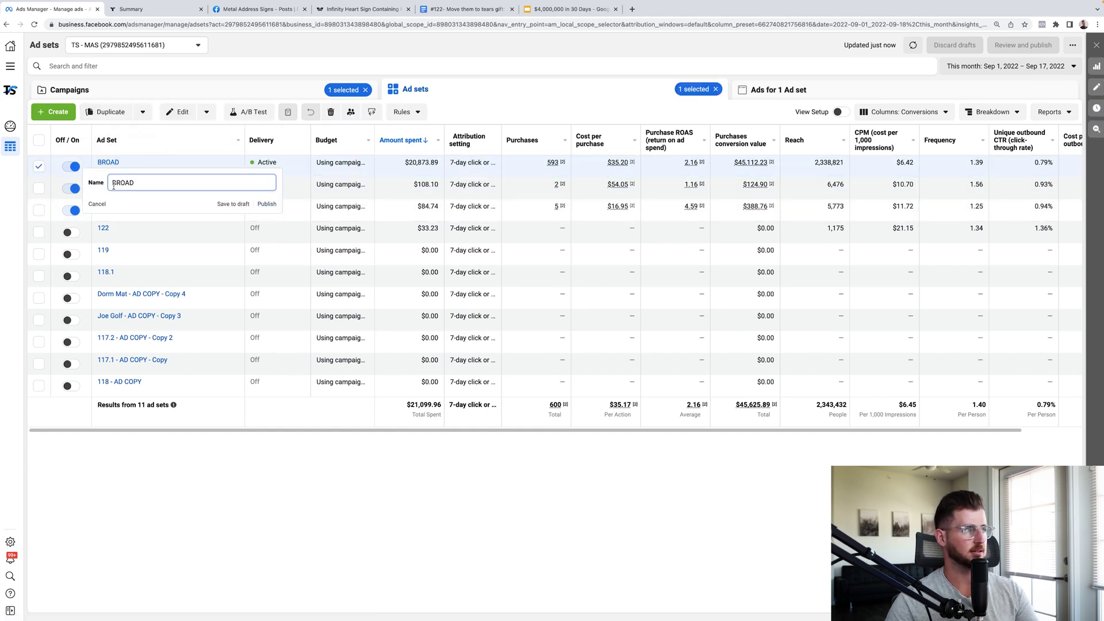
pyautogui.click(96, 204)
pyautogui.click(38, 166)
pyautogui.click(38, 166)
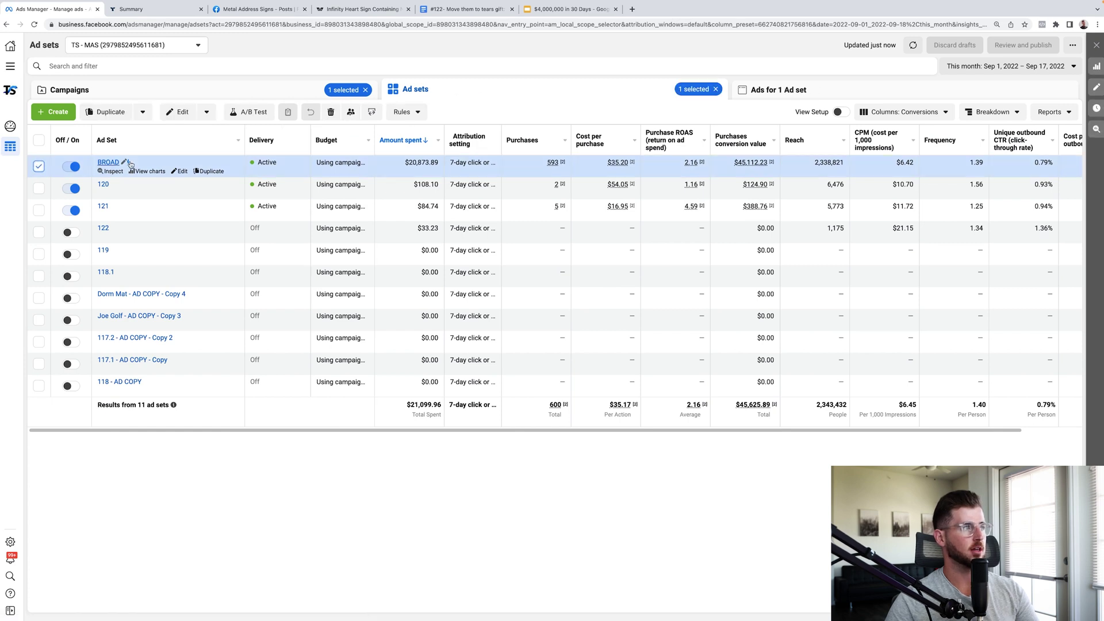
pyautogui.click(37, 168)
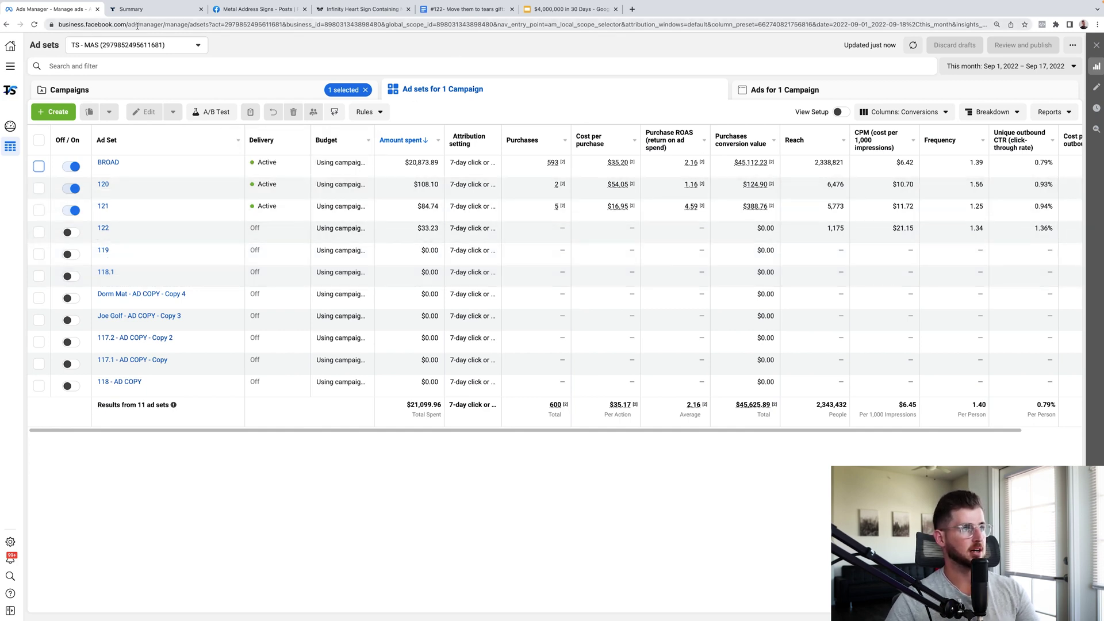
# Switch to the Google Slides deck and add the sub-bullet "Batch 122" below the headlines bullet on the Dynamic Structure slide
pyautogui.click(537, 9)
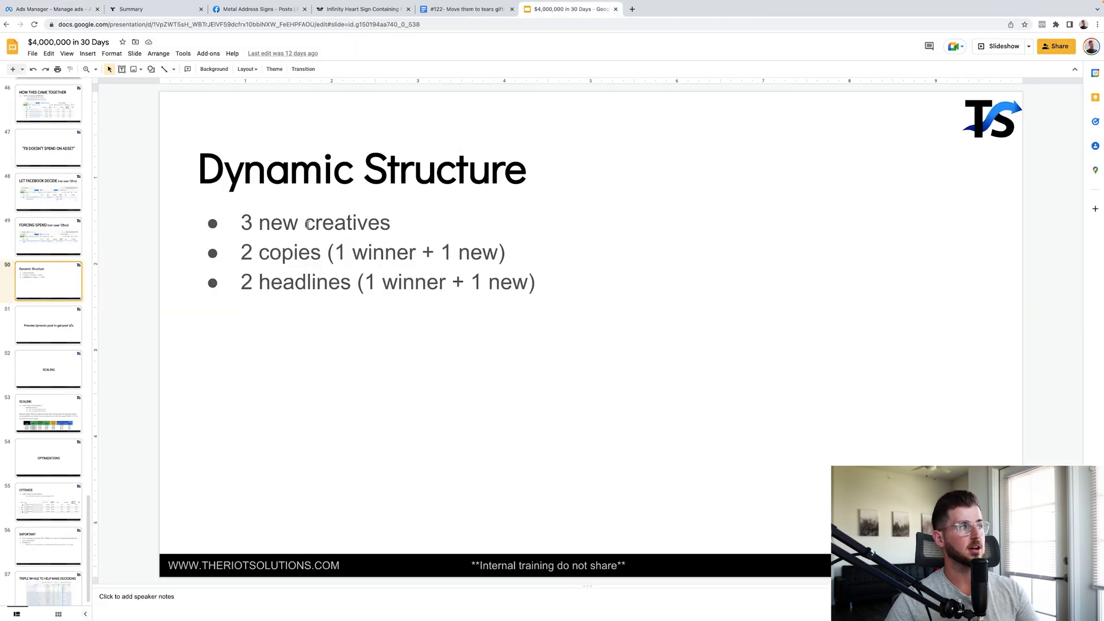
pyautogui.click(539, 281)
pyautogui.press('Return')
pyautogui.press('Tab')
pyautogui.write('Batch 1')
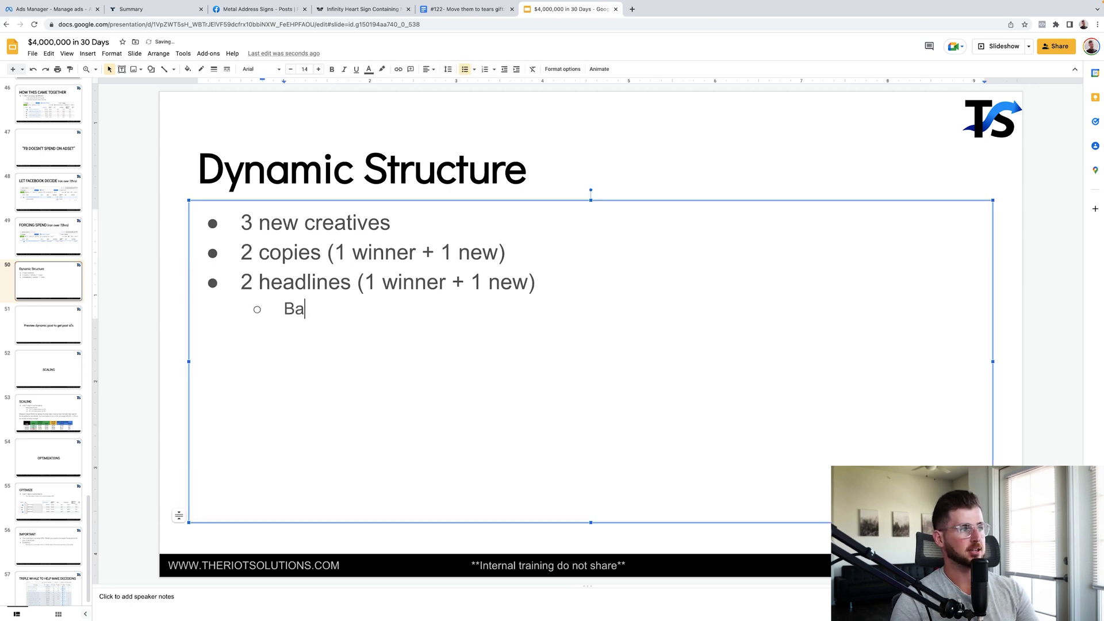
pyautogui.click(289, 309)
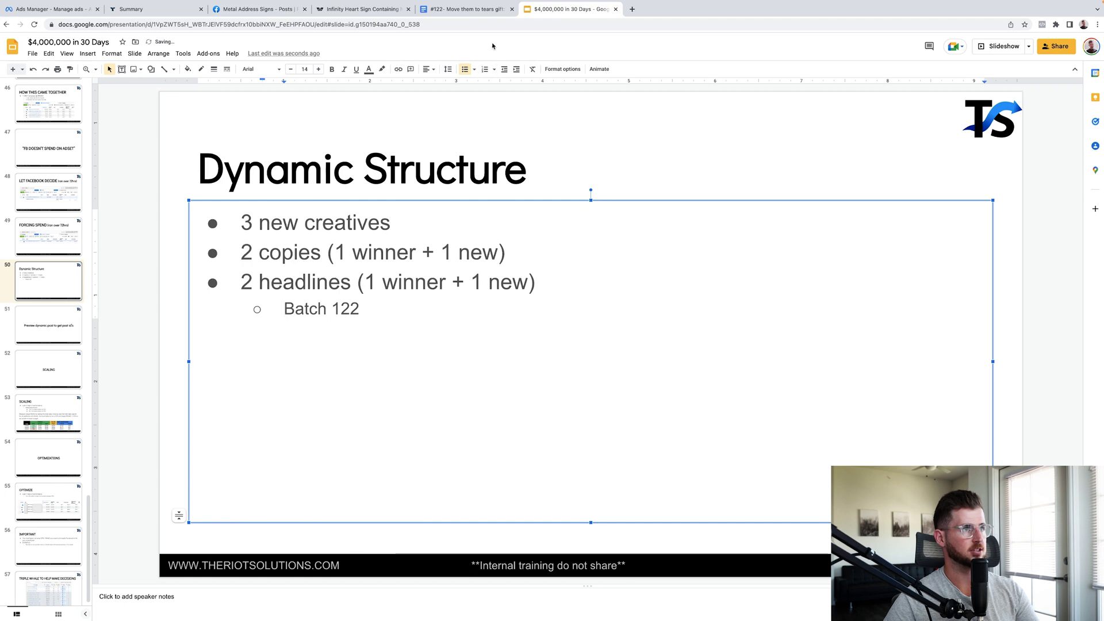
# Promote the "Batch 122" line to a top-level bullet and make it bold
pyautogui.hotkey('shift', 'Tab')
pyautogui.tripleClick(297, 312)
pyautogui.hotkey('ctrl', 'b')
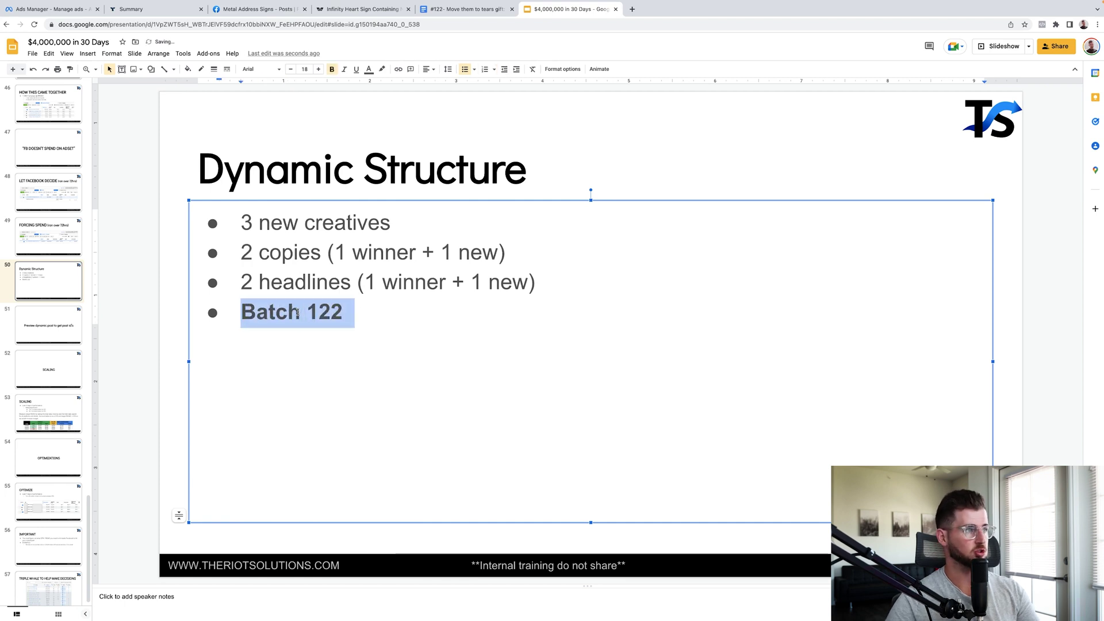
pyautogui.click(634, 152)
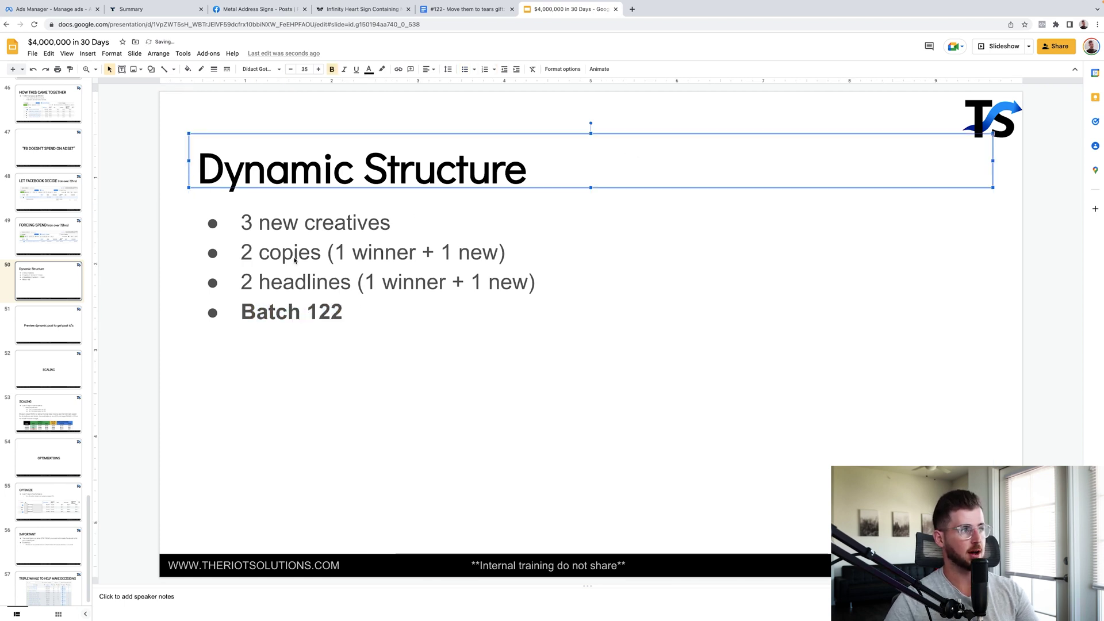
pyautogui.click(289, 311)
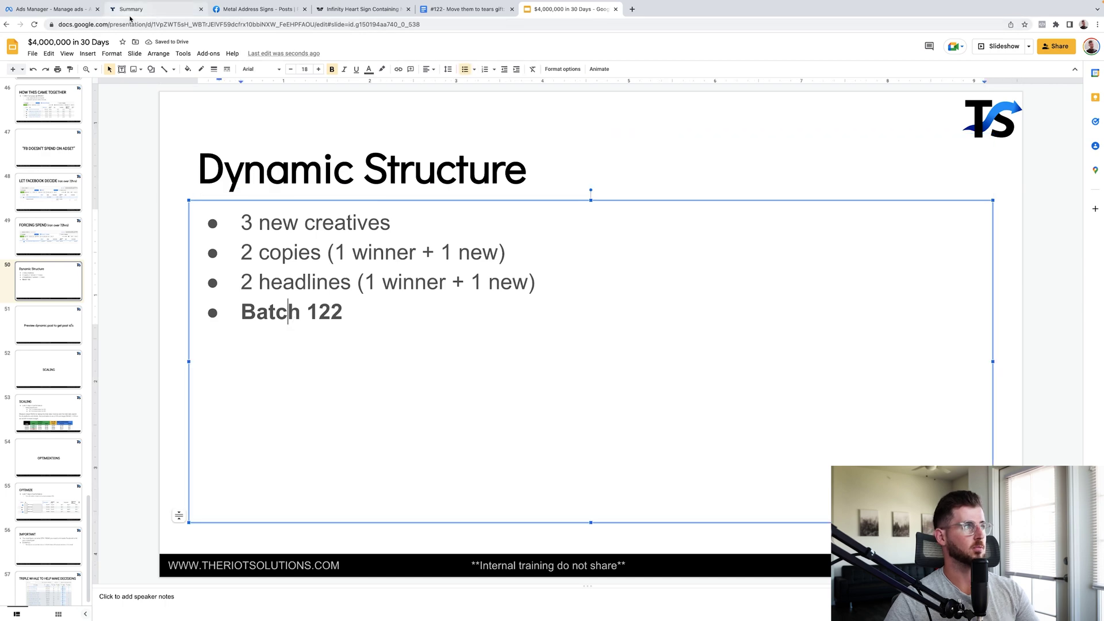
# Switch to Ads Manager and open the BROAD ad set's ads, sorted by amount spent in descending order
pyautogui.click(53, 9)
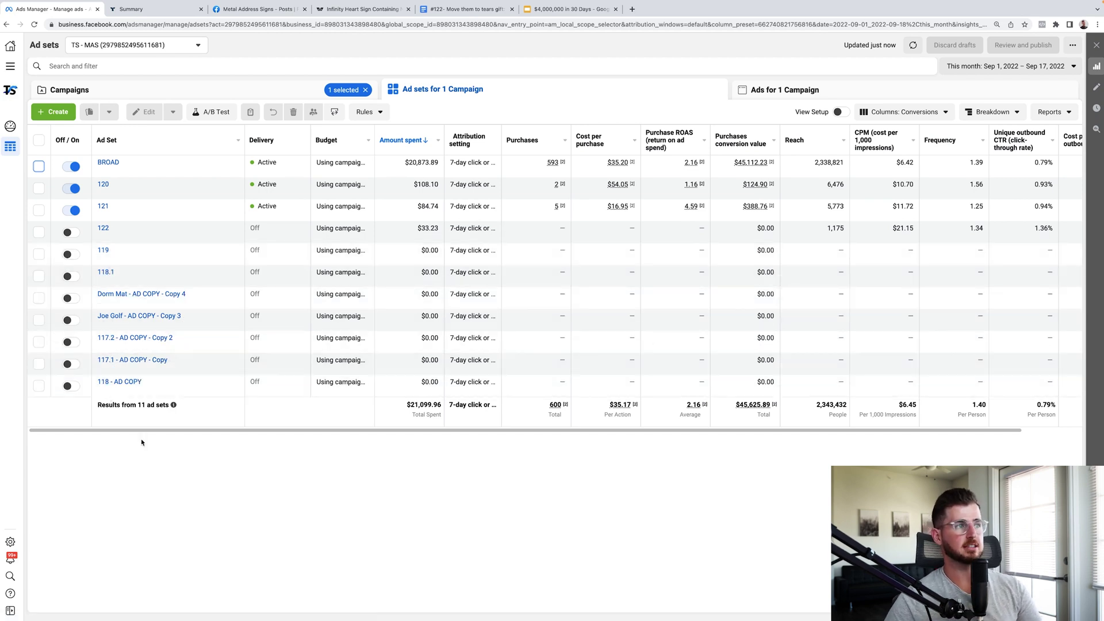
pyautogui.moveTo(414, 8)
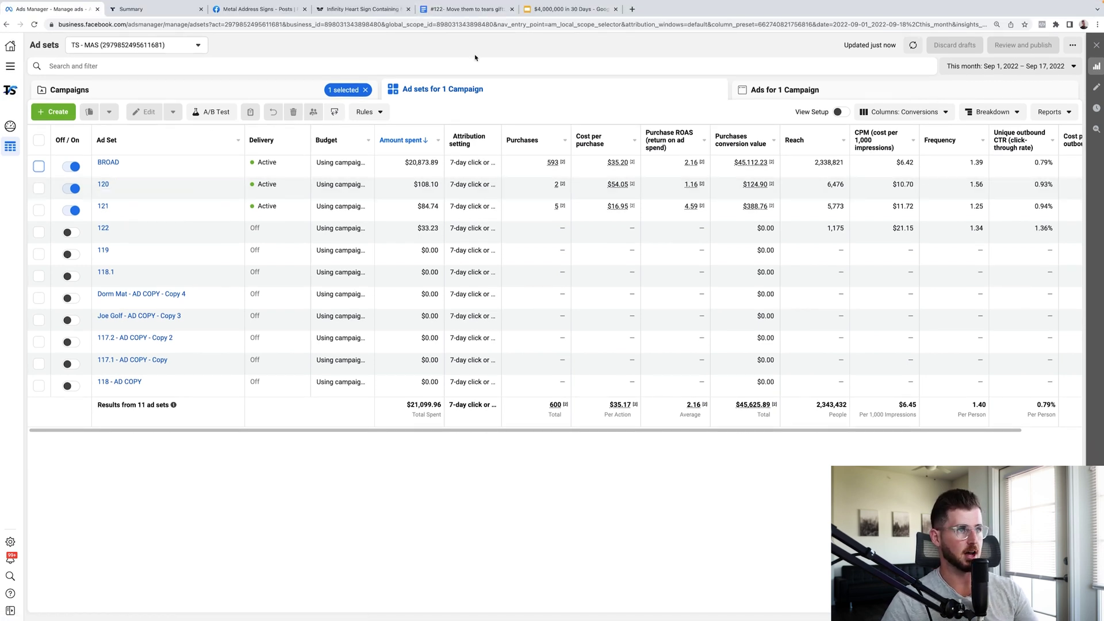
pyautogui.click(111, 163)
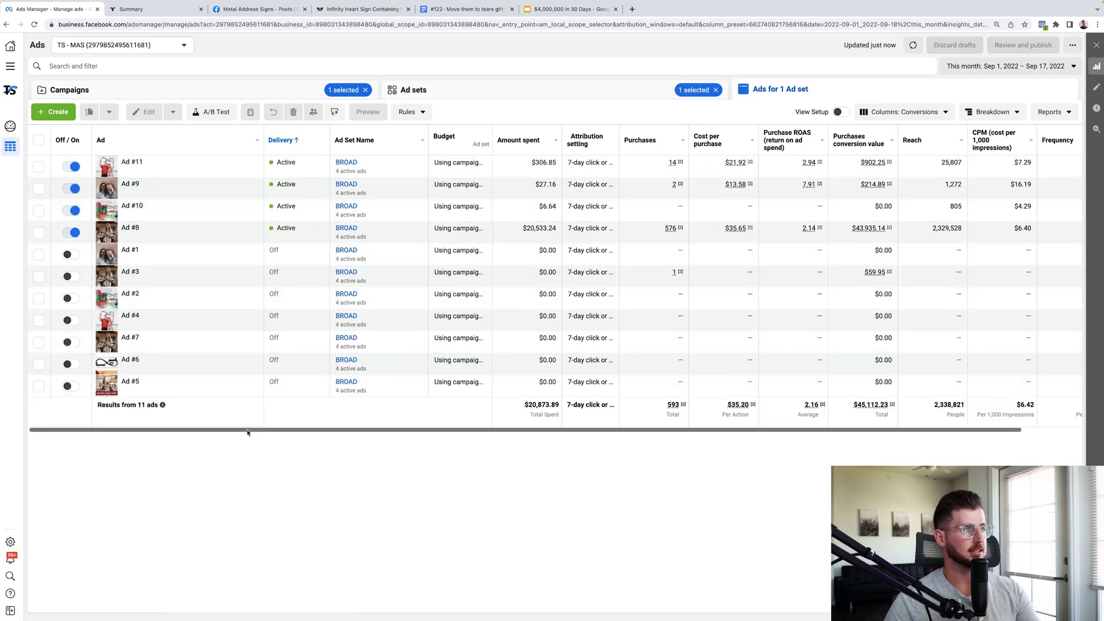
pyautogui.click(521, 140)
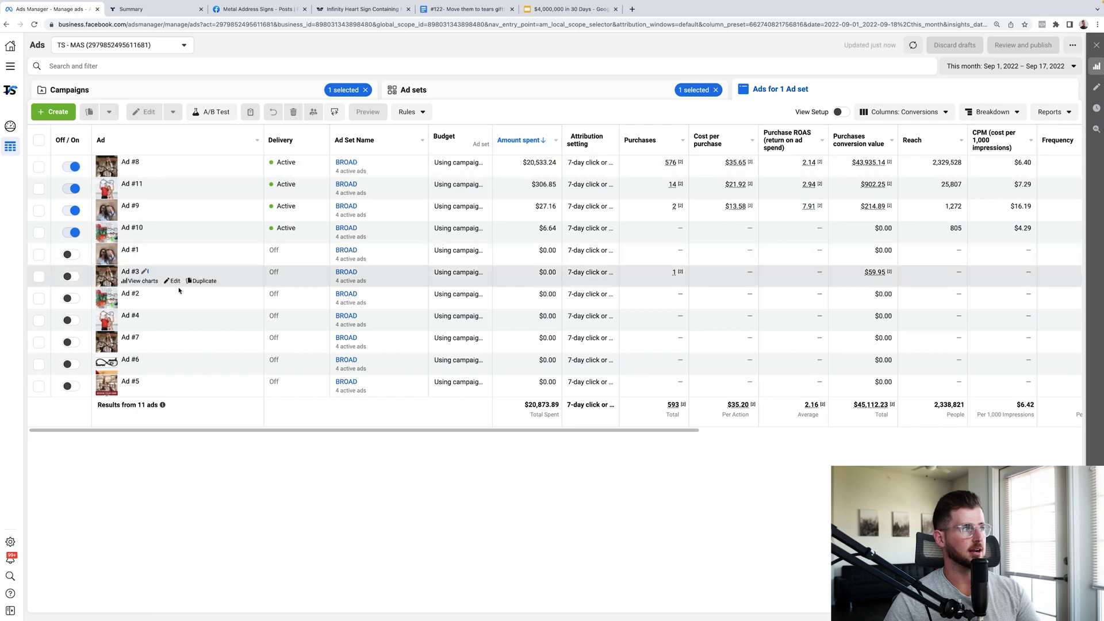
# Open the ads in ad set 120 and preview its Dynamic ad, closing the preview when done
pyautogui.click(491, 97)
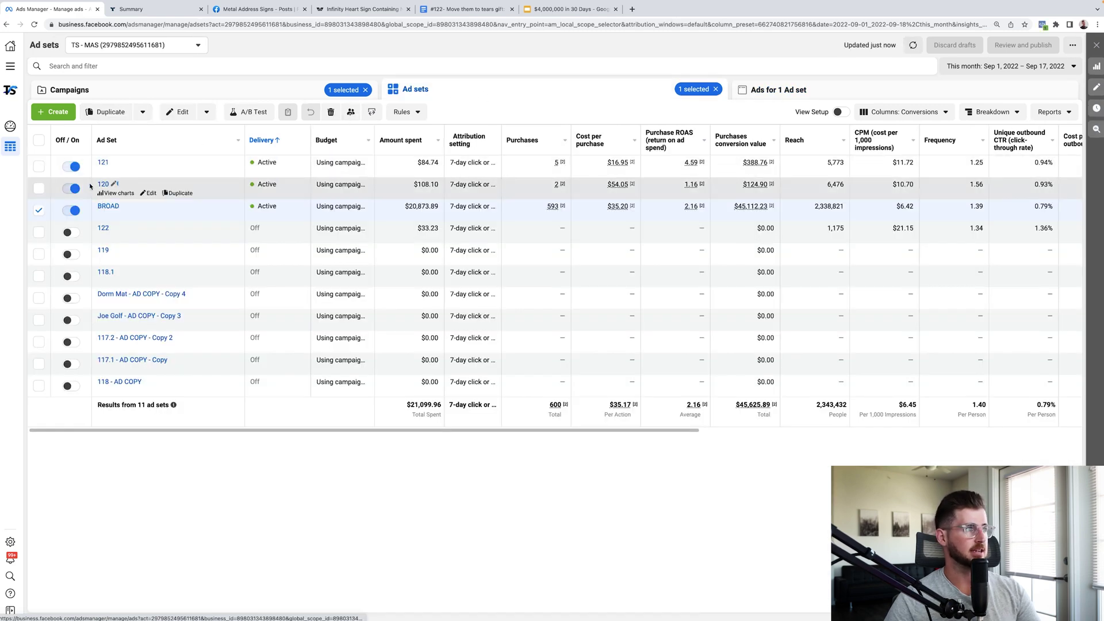
pyautogui.click(103, 185)
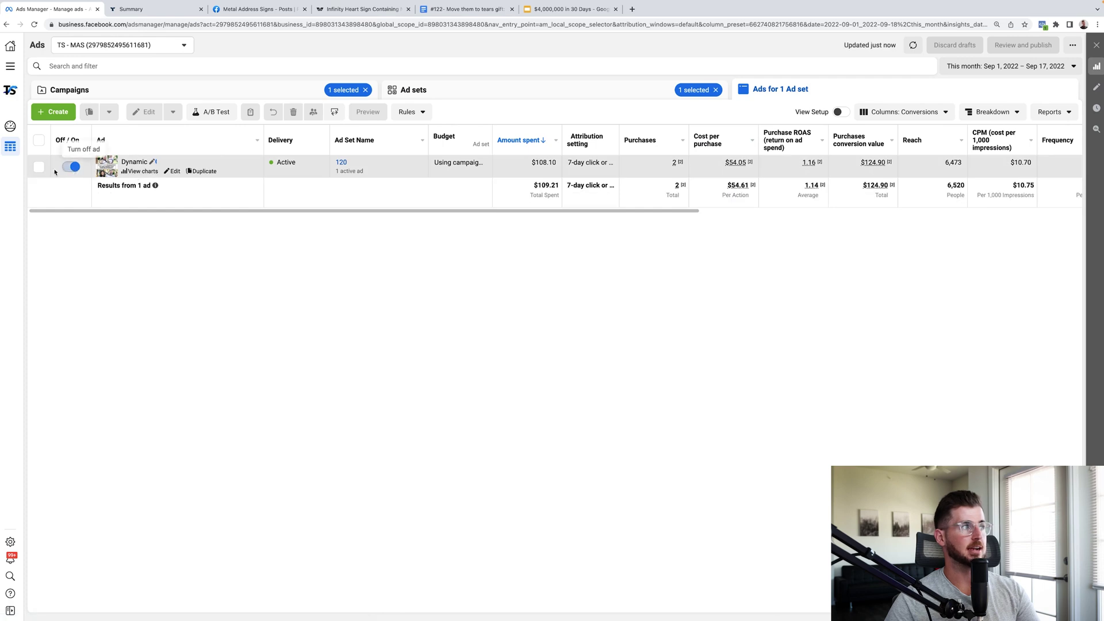
pyautogui.click(38, 166)
pyautogui.click(401, 111)
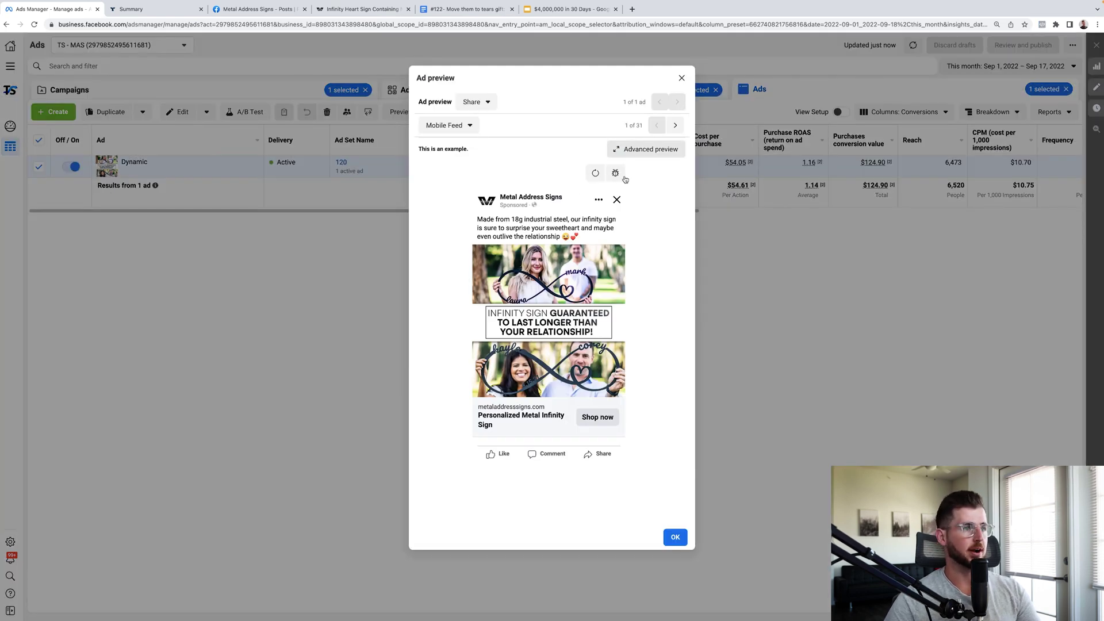
pyautogui.press('Escape')
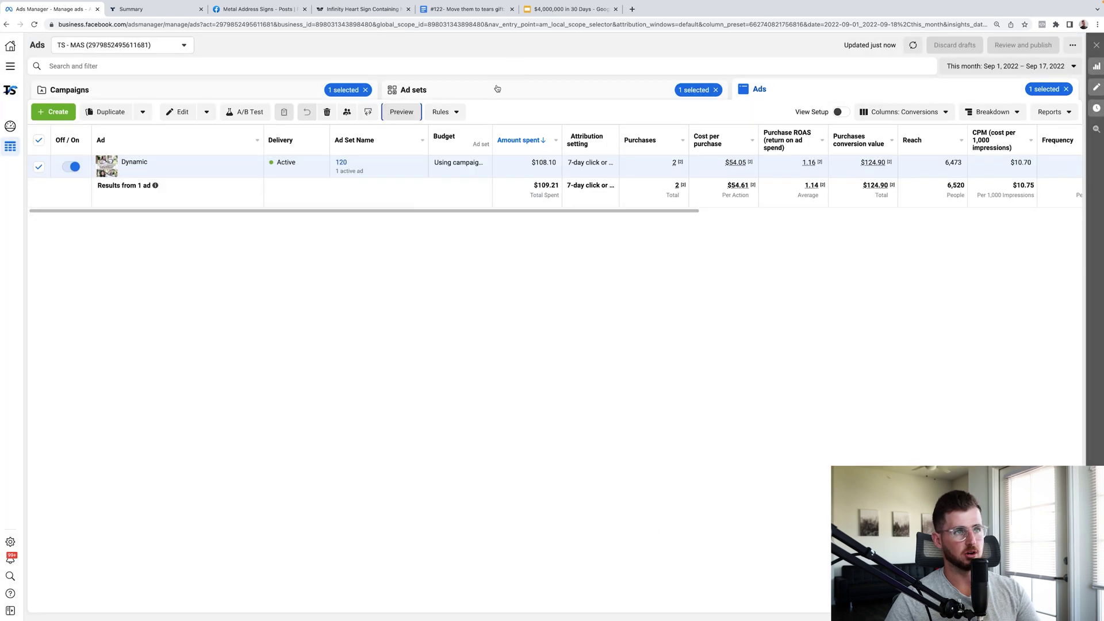
# Deselect ad set 120 and reopen the ad sets of the PROSPECTING campaign from the campaign list
pyautogui.click(497, 88)
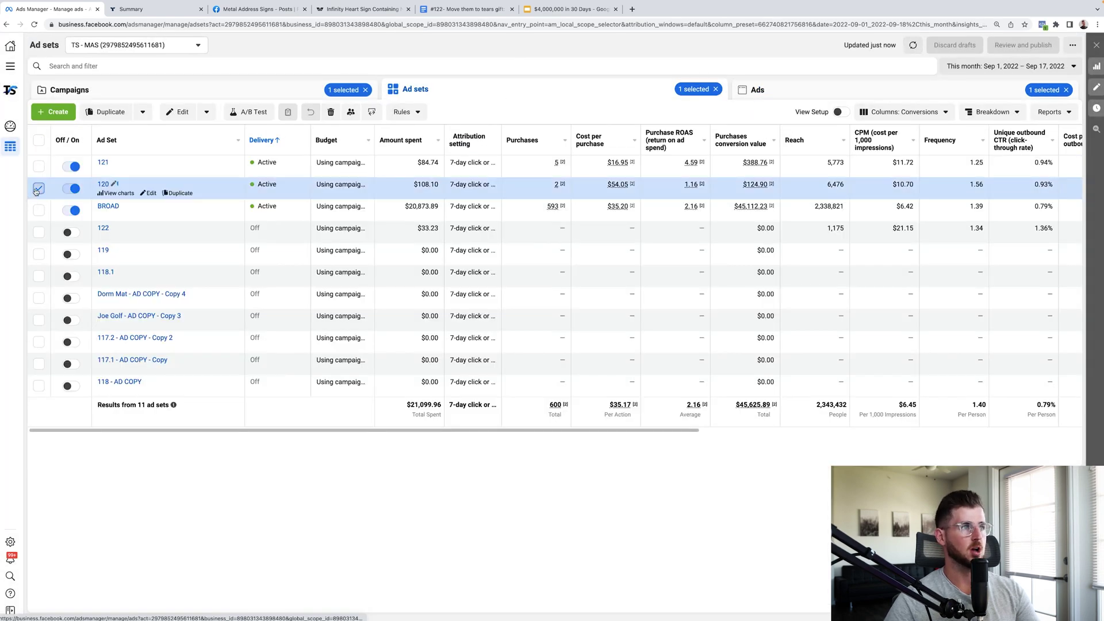
pyautogui.click(38, 189)
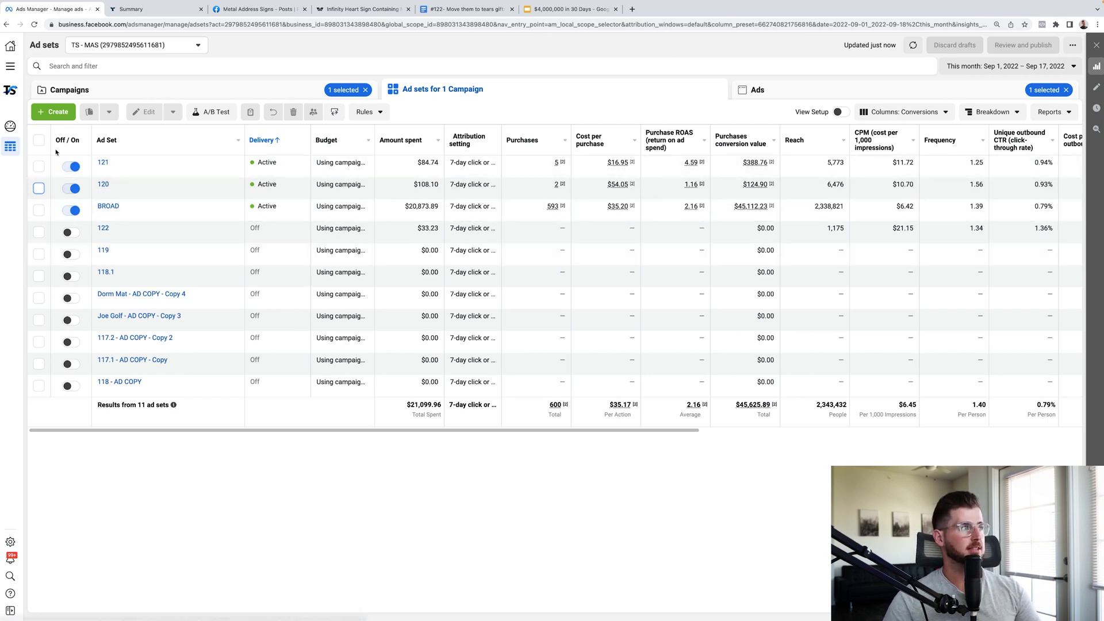
pyautogui.click(268, 97)
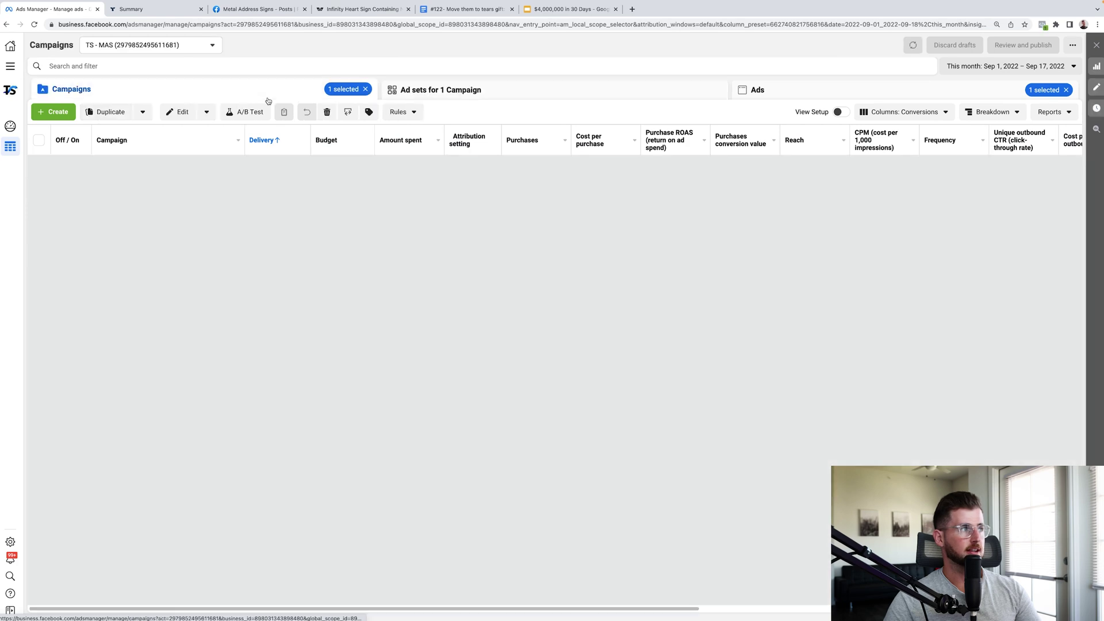
pyautogui.click(118, 163)
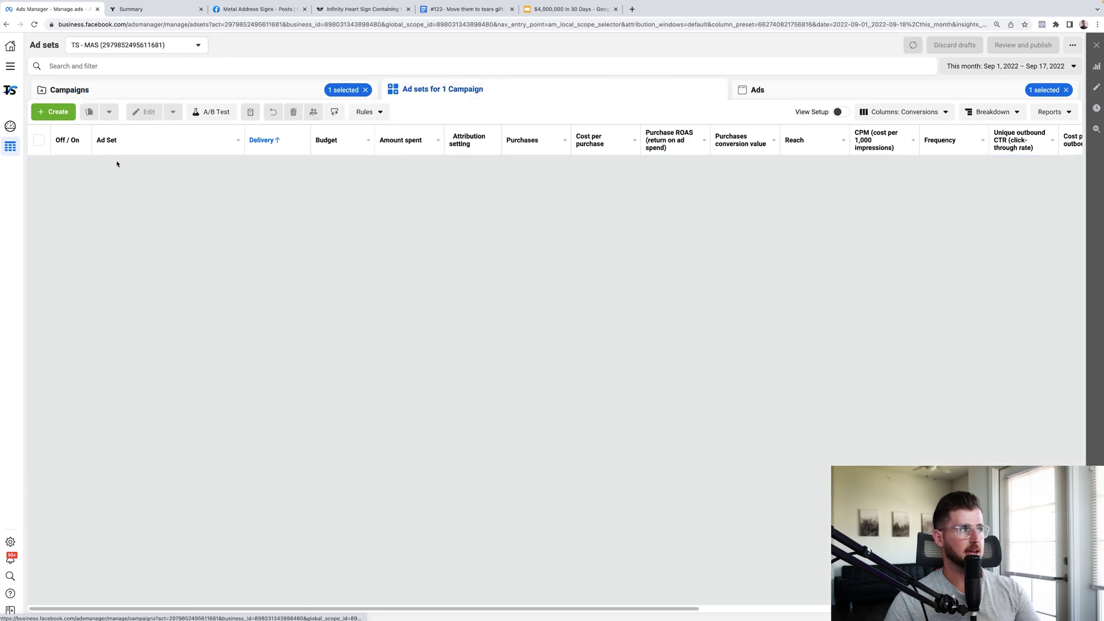
# Open the BROAD ad set of the PROSPECTING campaign for editing and examine its conversion, schedule, audience, placement and optimization settings
pyautogui.click(243, 91)
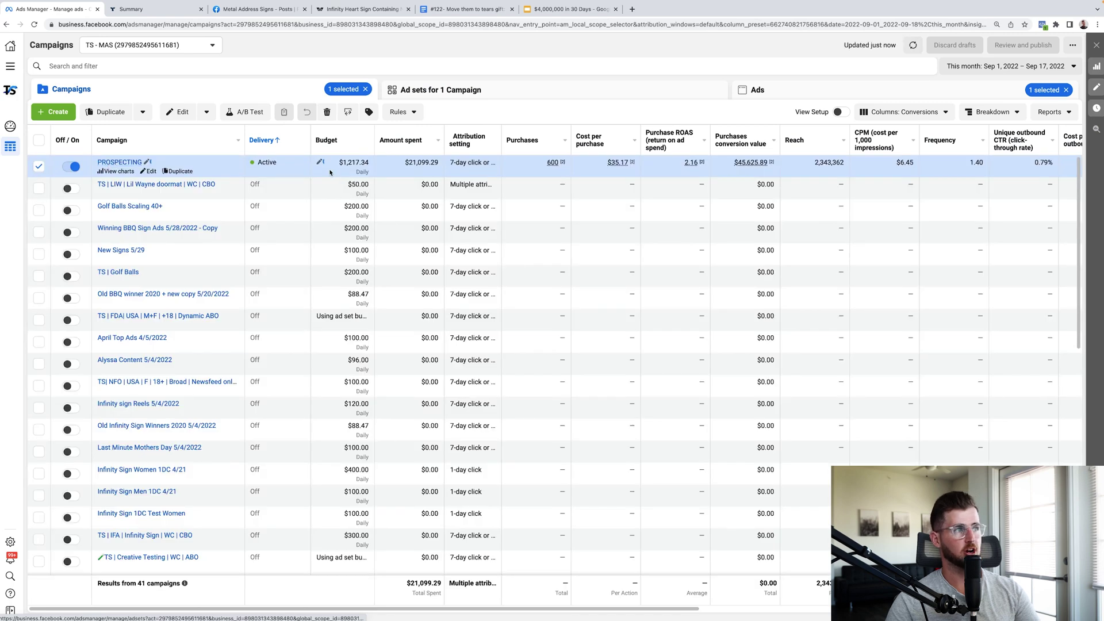
pyautogui.click(121, 162)
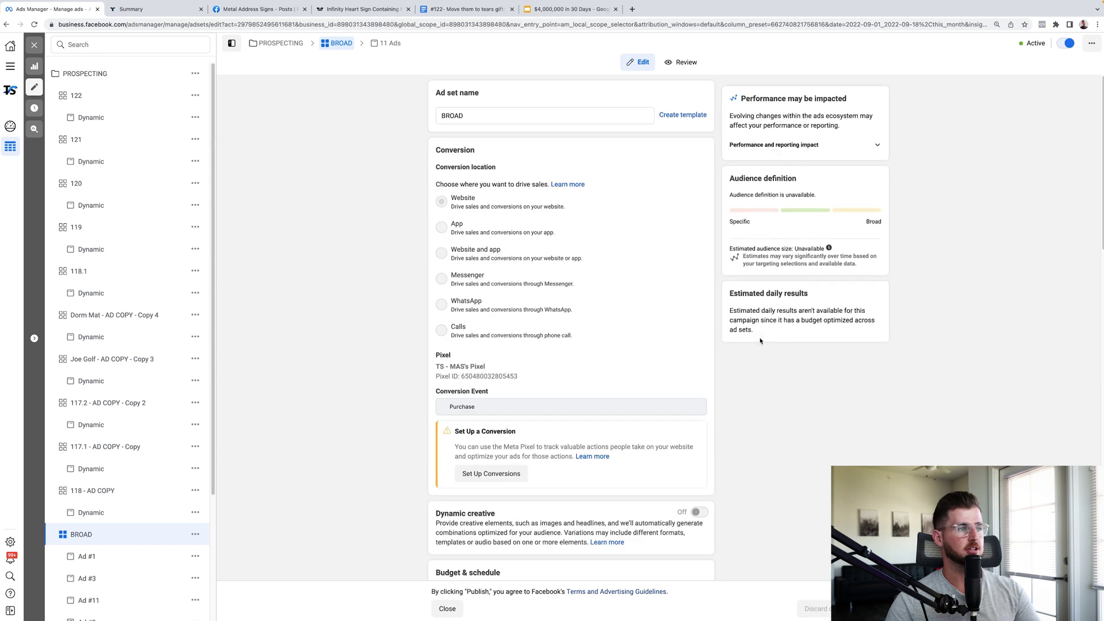
pyautogui.scroll(-1, 579, 387)
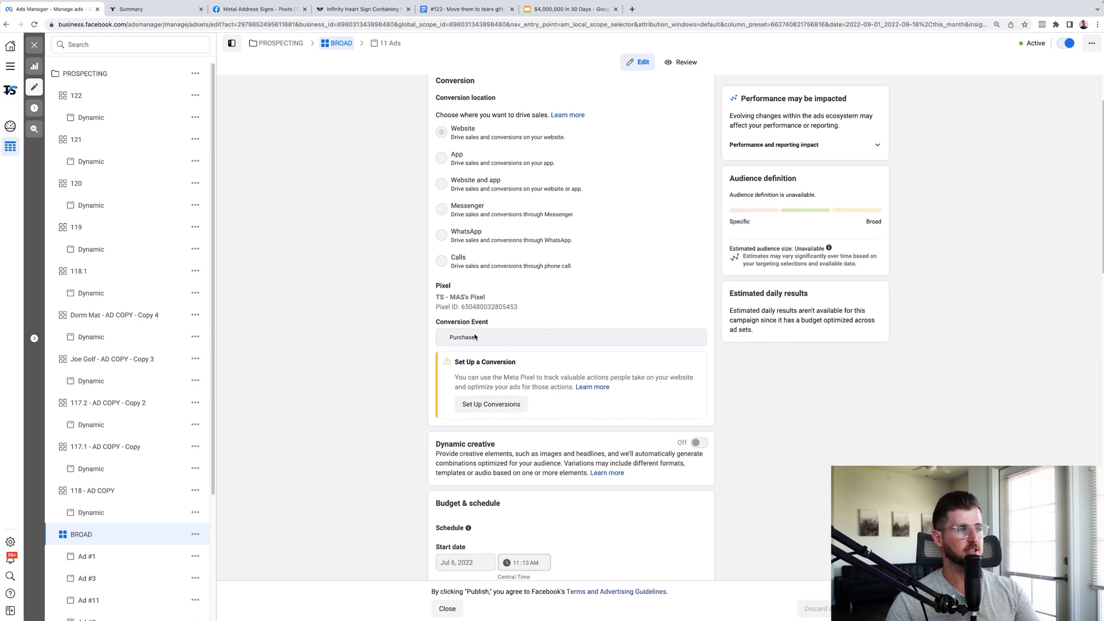
pyautogui.scroll(-2, 437, 299)
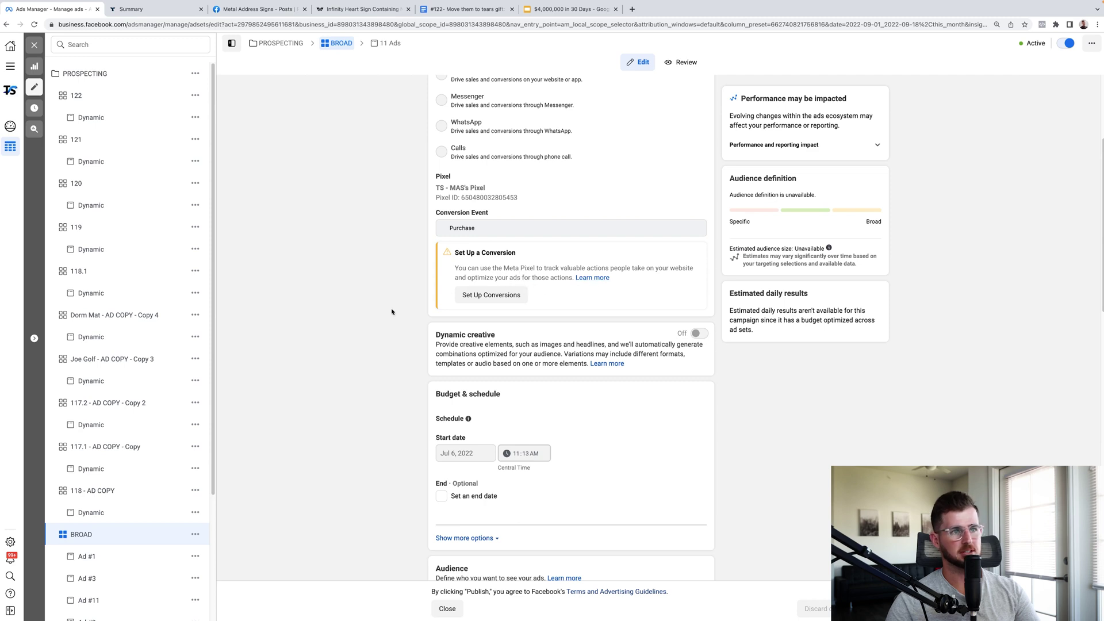
pyautogui.scroll(-6, 357, 345)
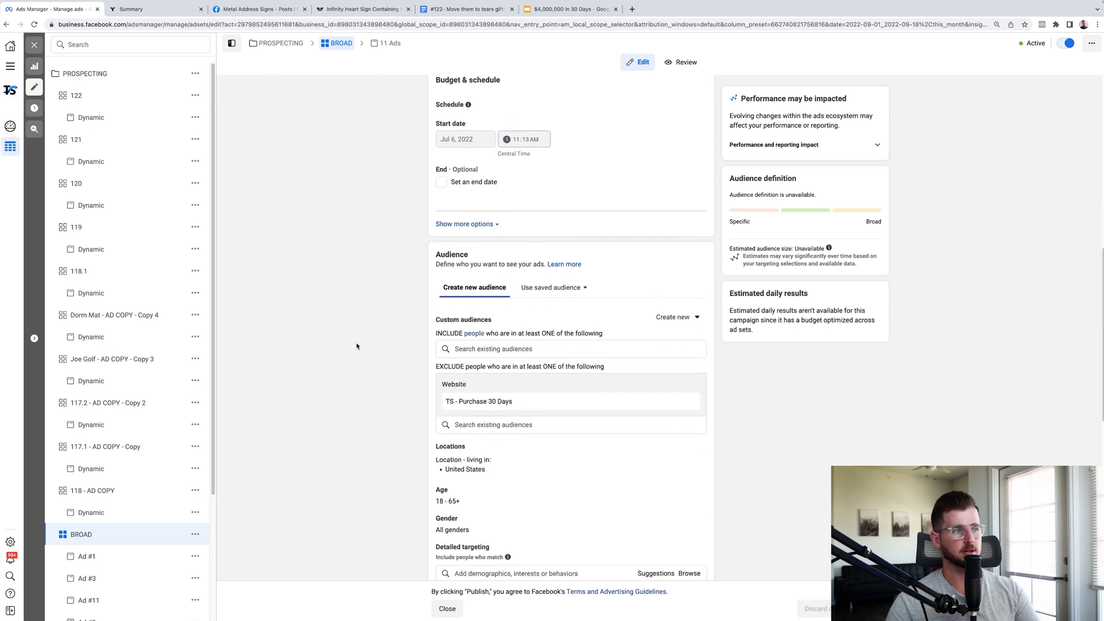
pyautogui.scroll(-1, 356, 346)
pyautogui.scroll(-2, 357, 345)
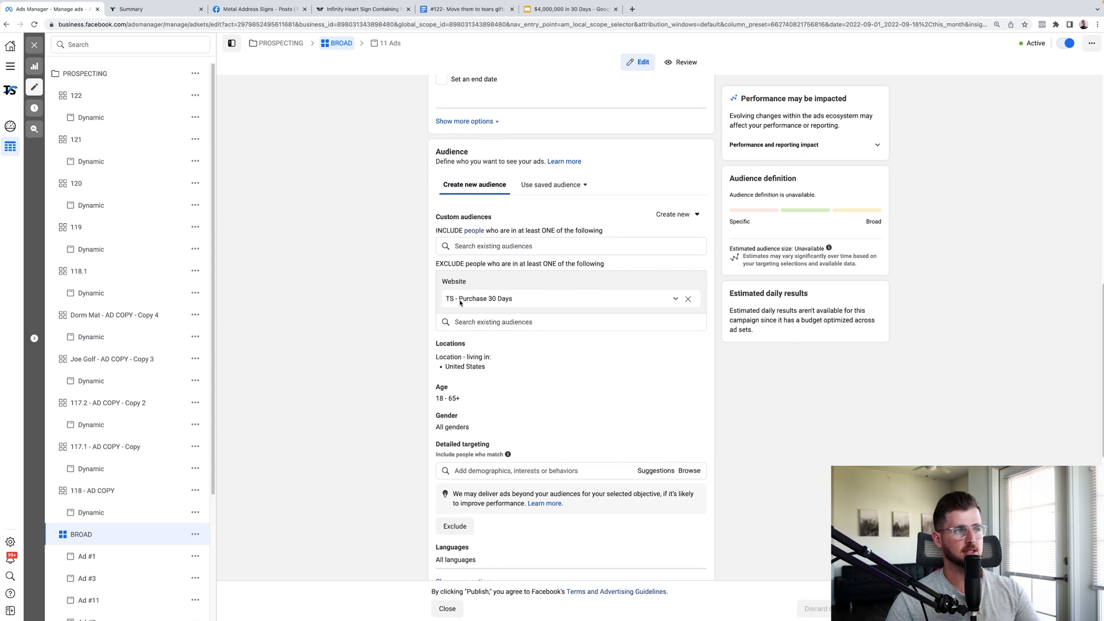
pyautogui.scroll(-2, 371, 335)
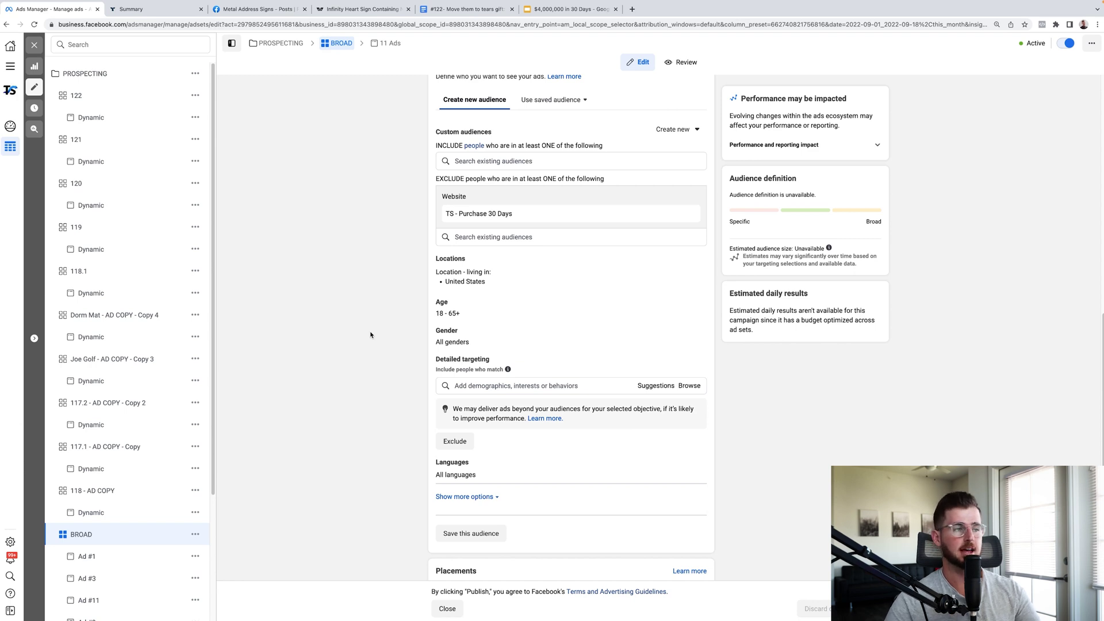
pyautogui.scroll(-1, 370, 335)
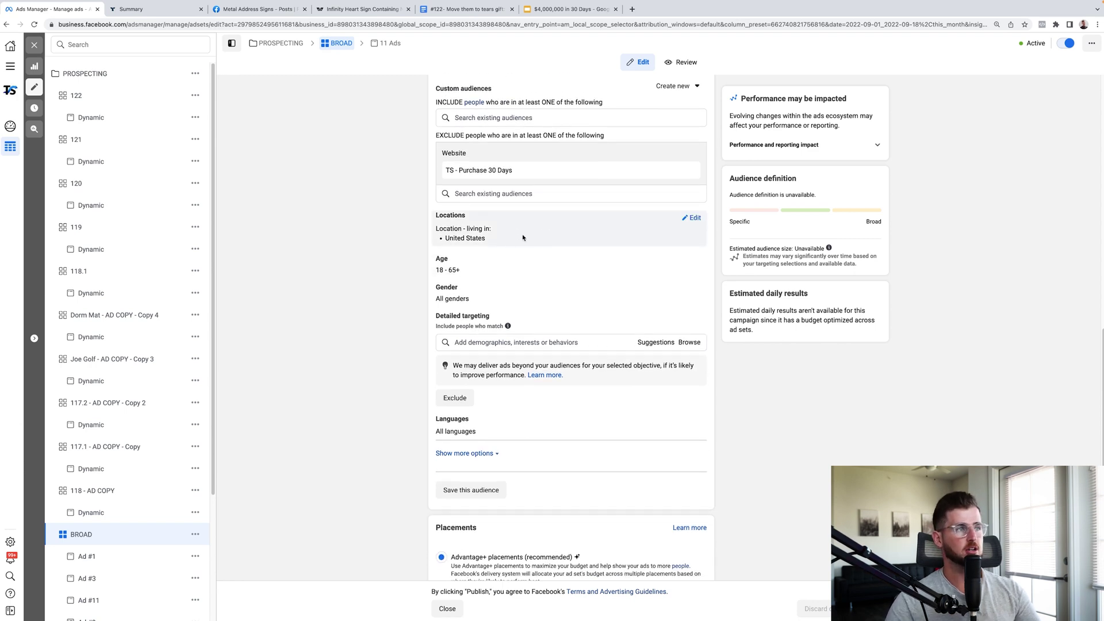
pyautogui.scroll(-1, 481, 213)
pyautogui.scroll(-3, 454, 248)
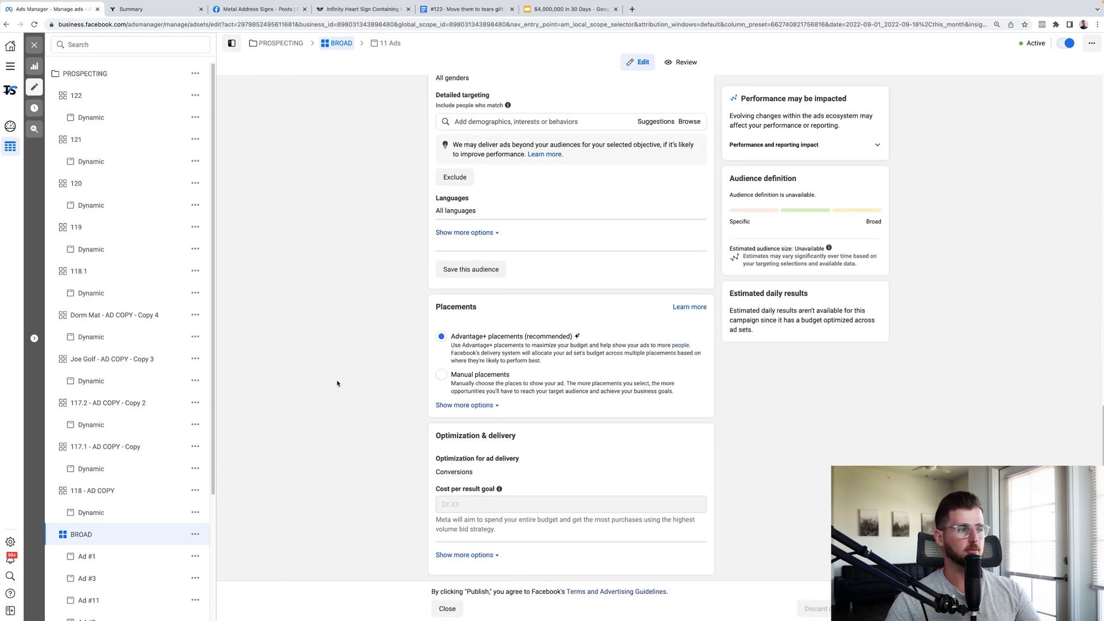
# Check the BROAD ad set's dynamic creative setting, close its editor and deselect the ad set
pyautogui.scroll(15, 331, 426)
pyautogui.scroll(-1, 330, 426)
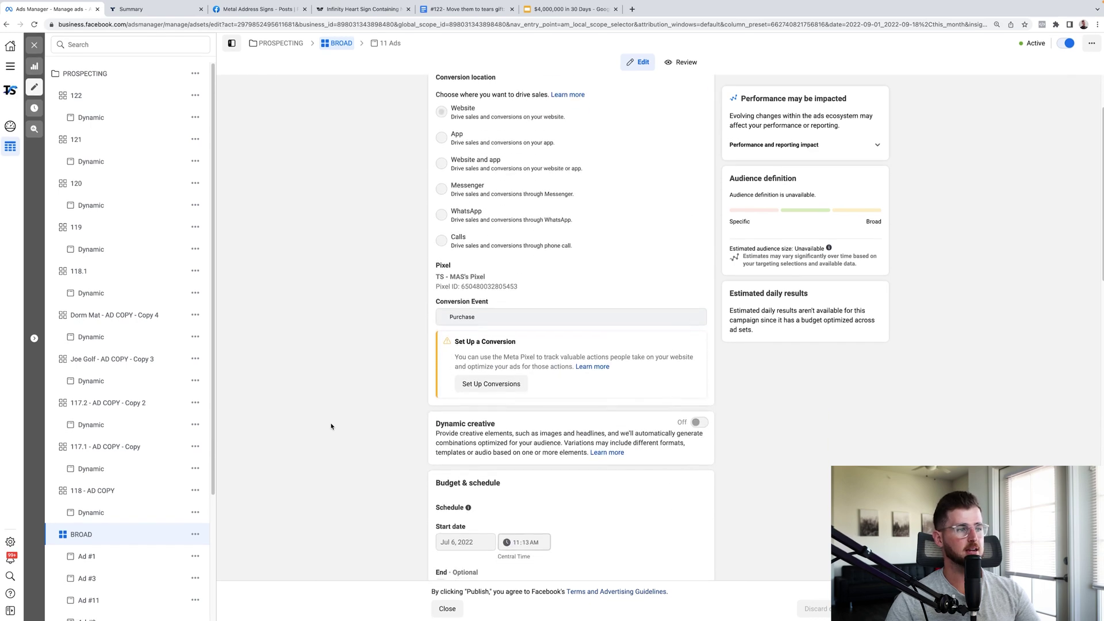
pyautogui.scroll(-2, 536, 370)
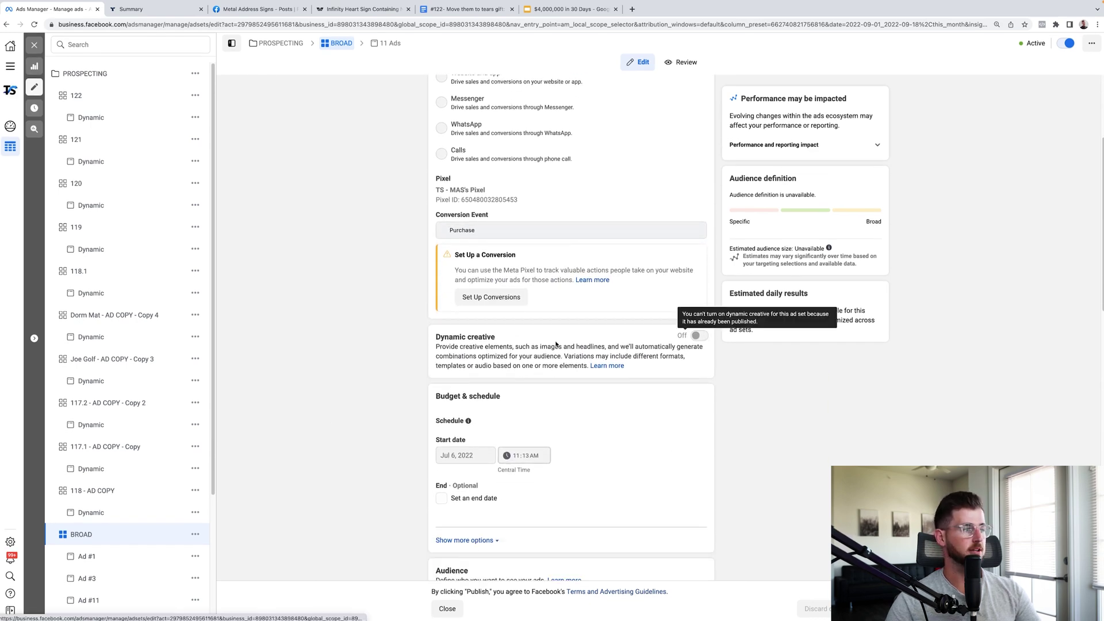
pyautogui.click(447, 608)
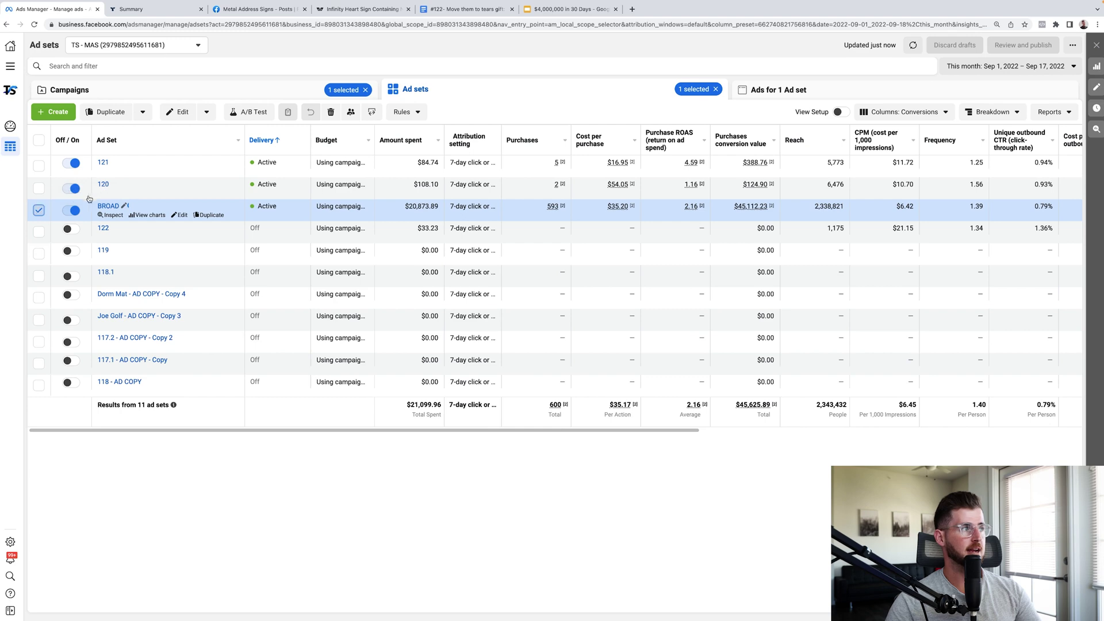
pyautogui.click(38, 210)
# Open ad set 120 for editing, examine its dynamic creative, spend limit and audience settings, and close and deselect it
pyautogui.click(151, 193)
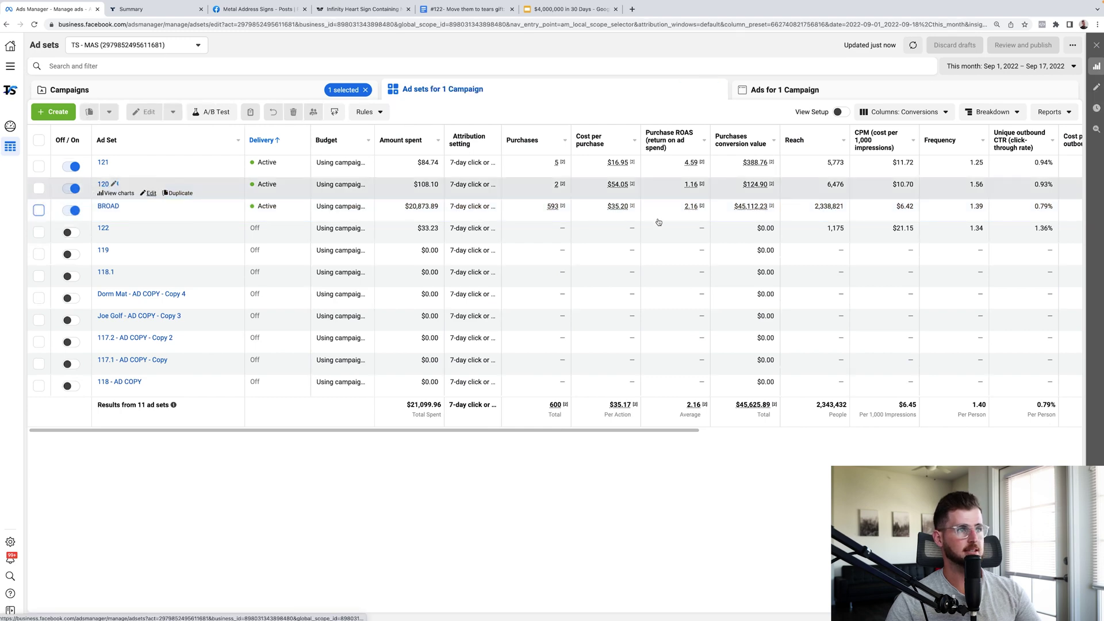
pyautogui.scroll(-3, 838, 395)
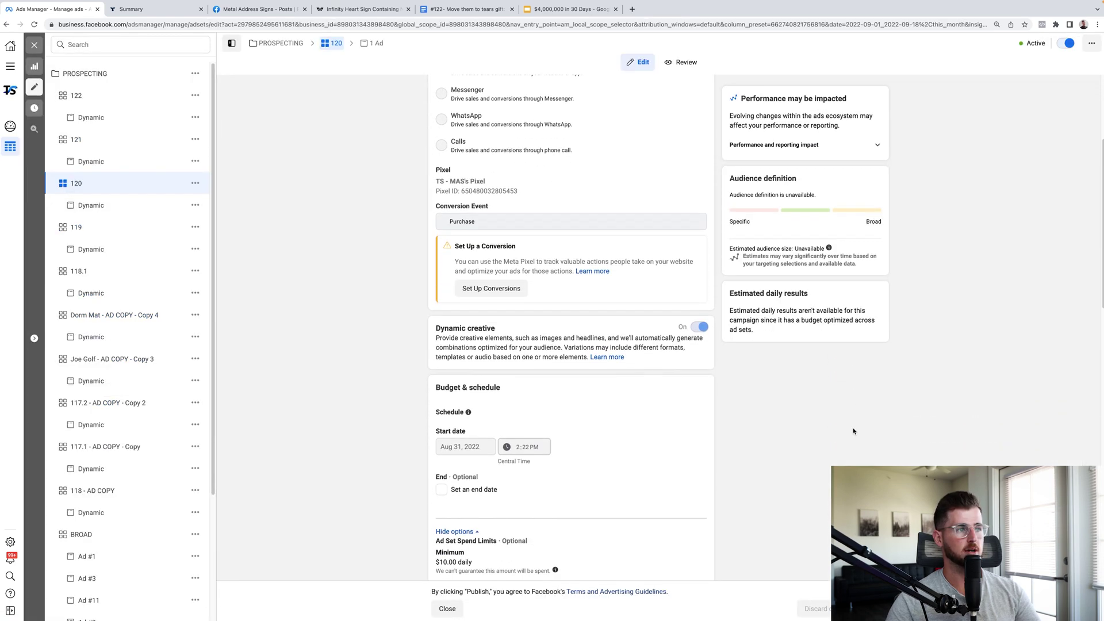
pyautogui.scroll(-4, 732, 371)
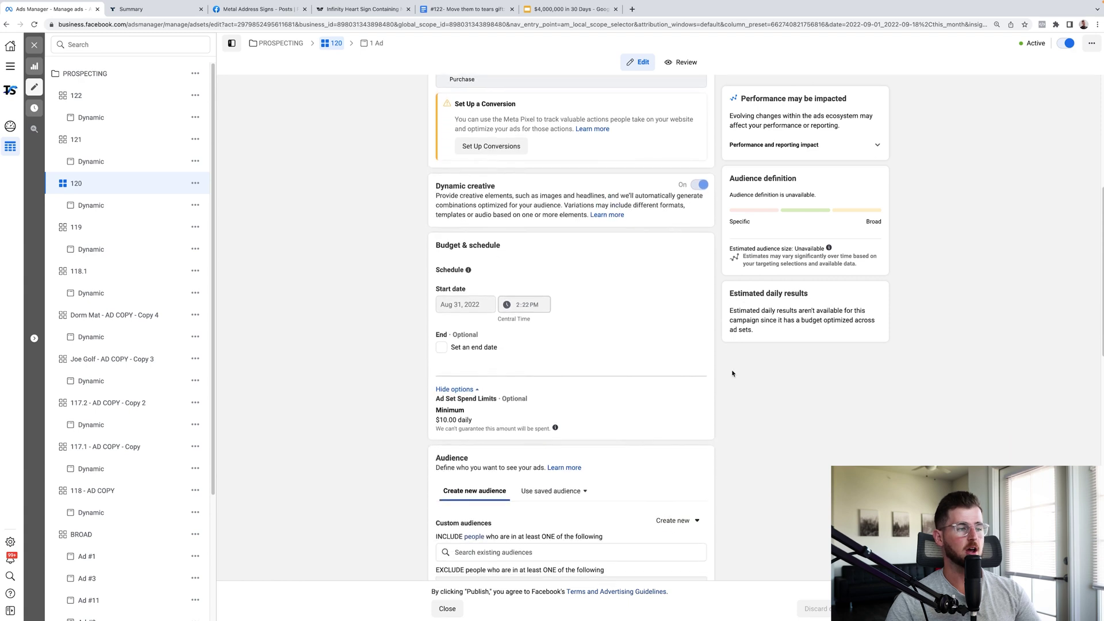
pyautogui.scroll(-4, 410, 358)
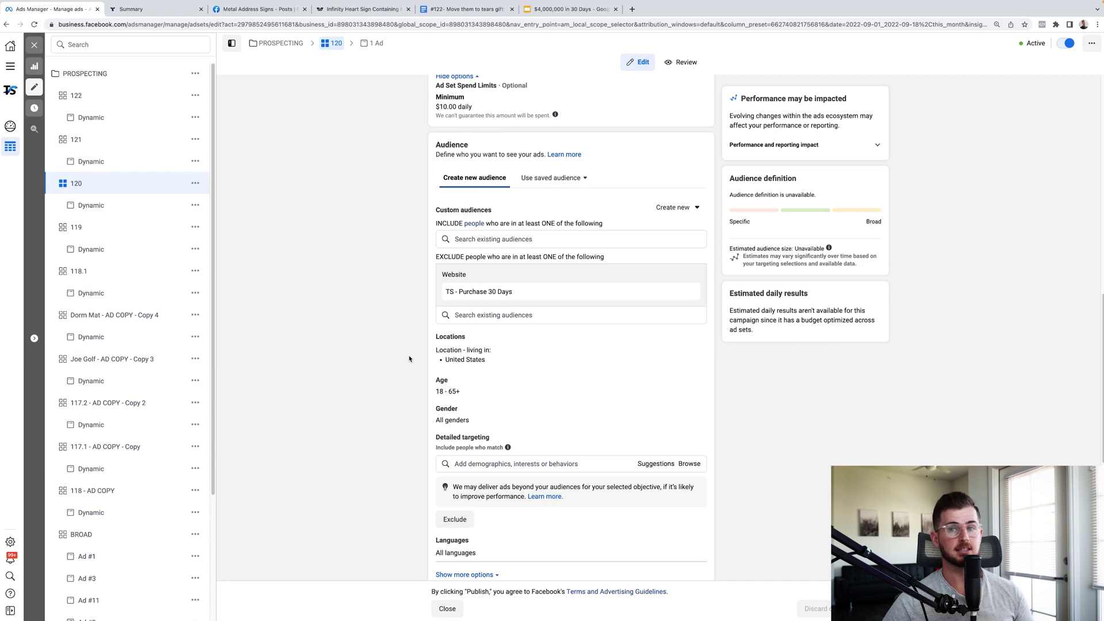
pyautogui.scroll(-5, 410, 359)
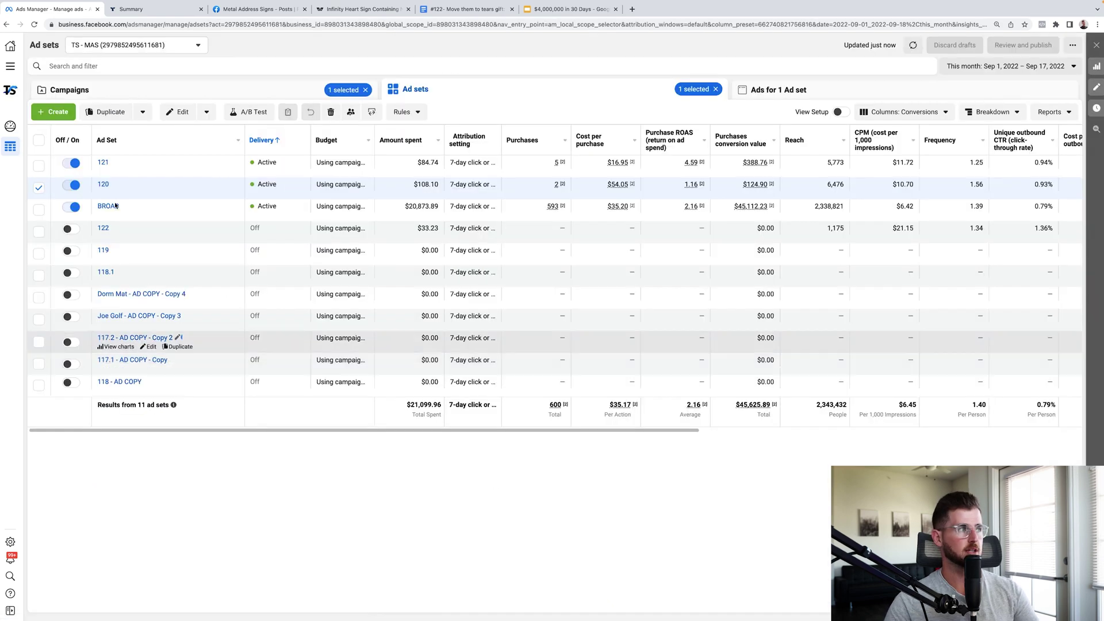
pyautogui.click(39, 188)
pyautogui.click(39, 188)
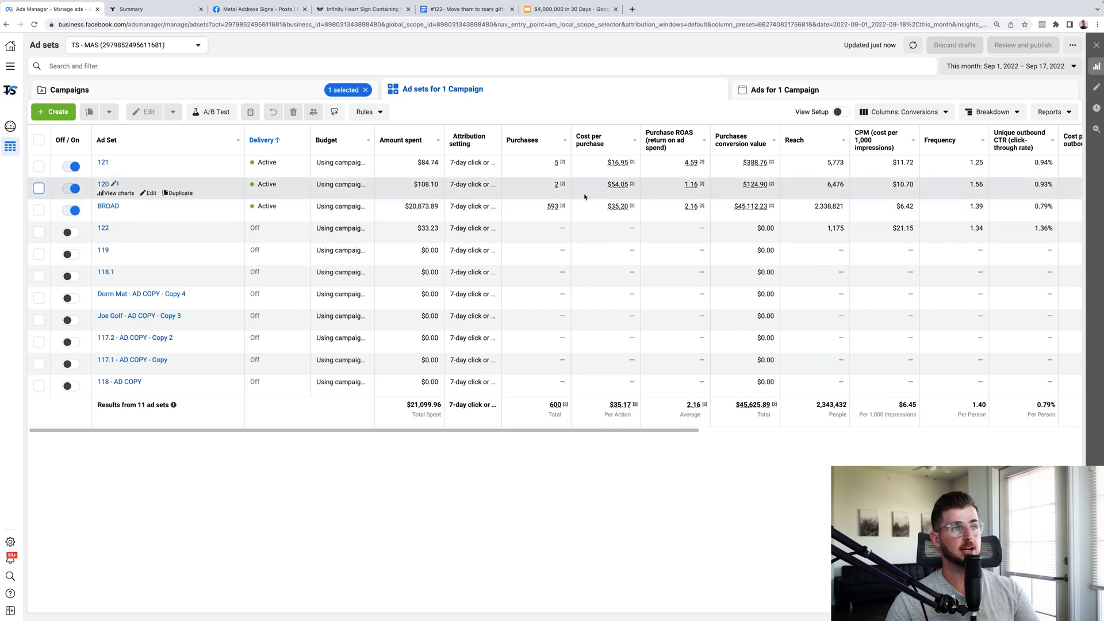
pyautogui.hscroll(3, 575, 212)
pyautogui.hscroll(-3, 573, 214)
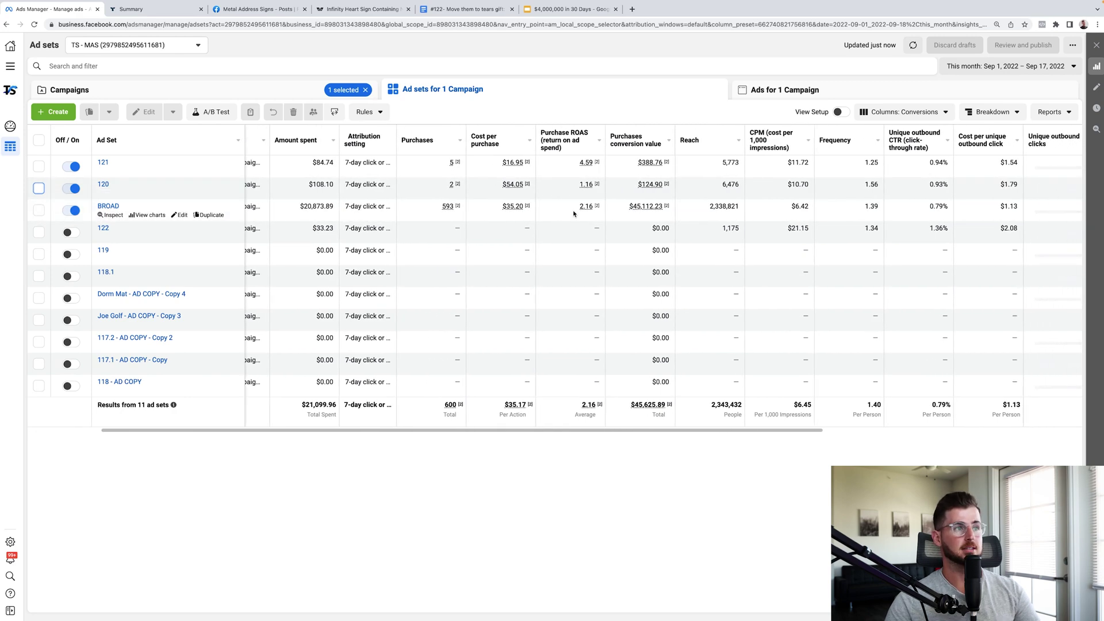
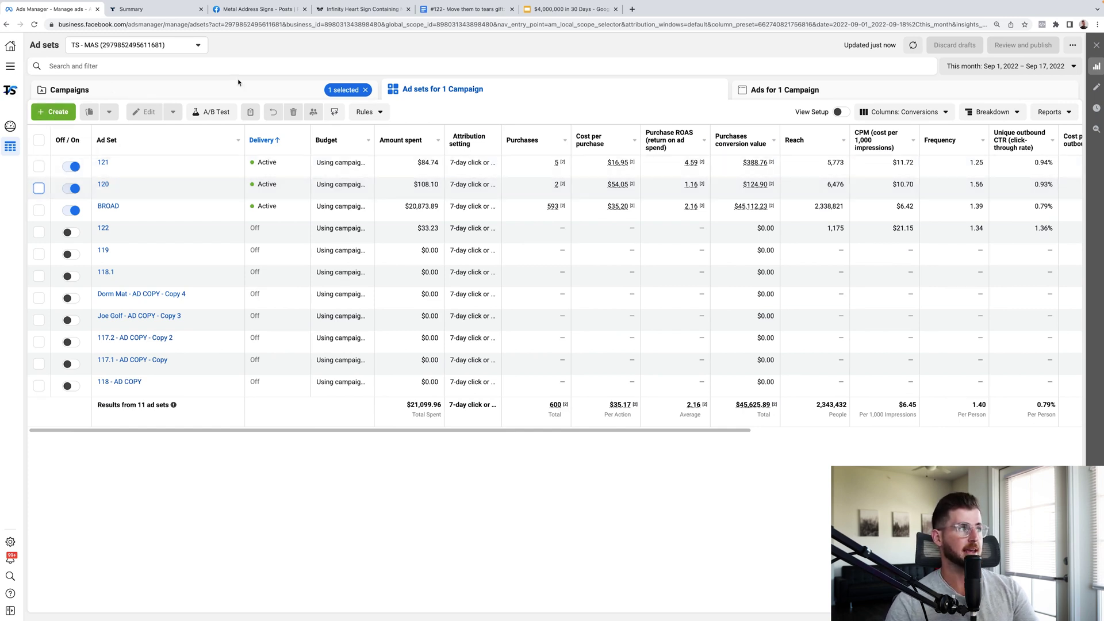
# Create a new ad set named 122 in the PROSPECTING campaign, containing a new ad named Dynamic
pyautogui.click(56, 109)
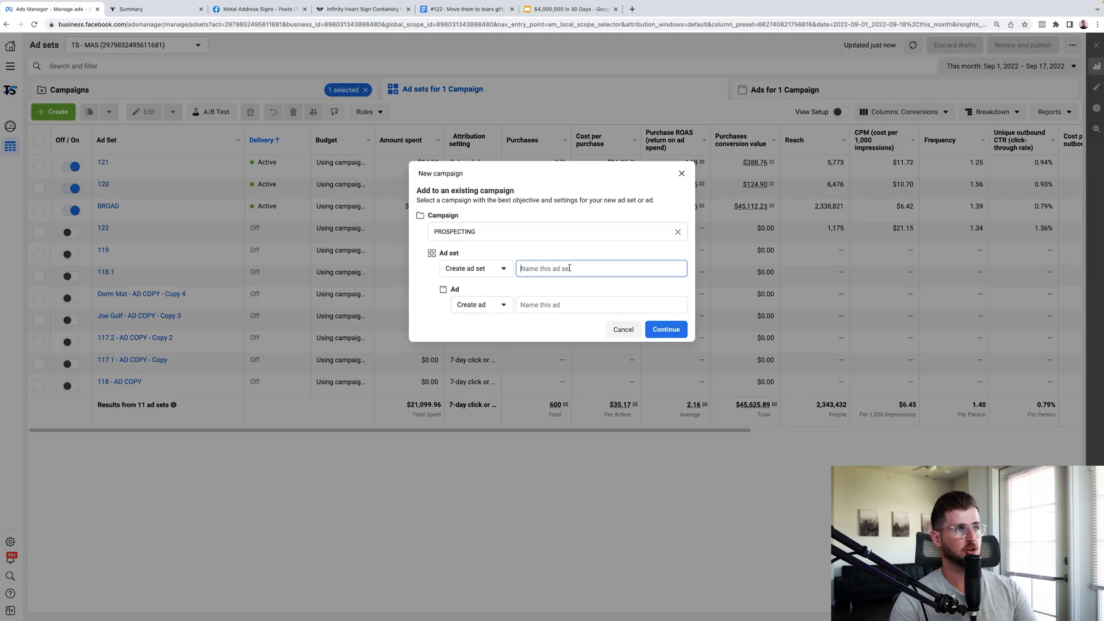
pyautogui.write('1222')
pyautogui.press('BackSpace')
pyautogui.press('Tab')
pyautogui.press('Tab')
pyautogui.write('D')
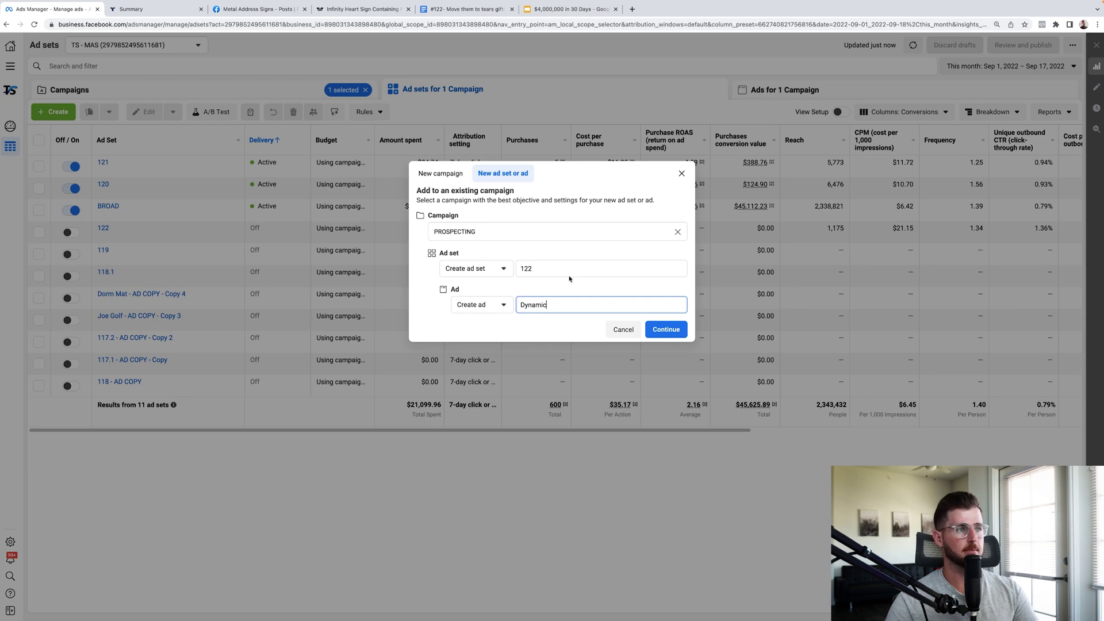
pyautogui.click(656, 329)
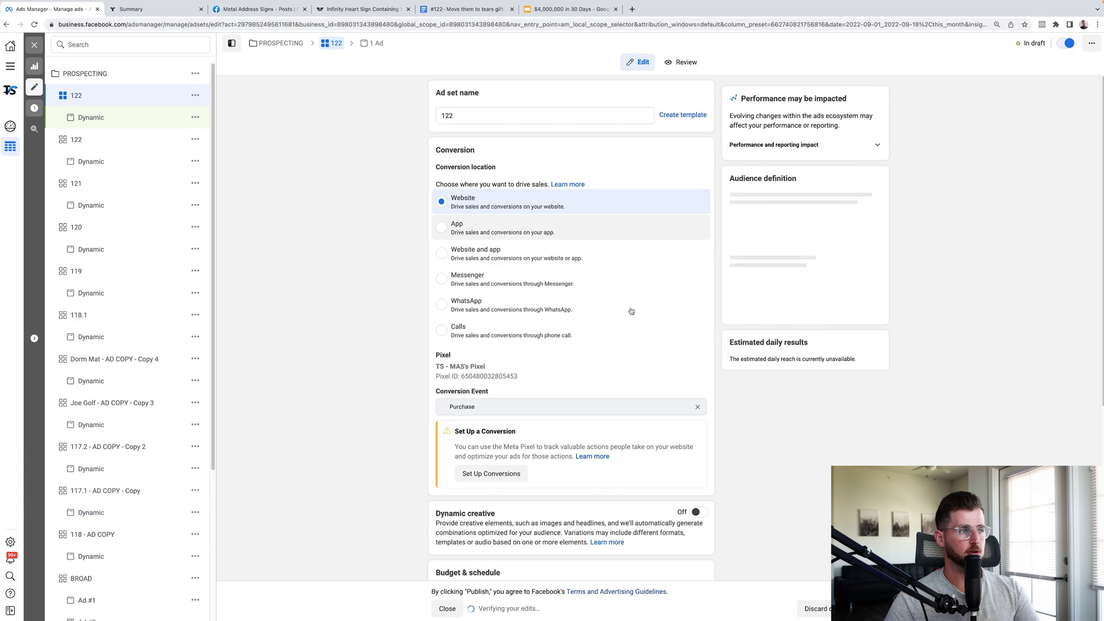
# Turn on dynamic creative for the new ad set 122 and accept losing Advantage+ Creative for Catalog
pyautogui.scroll(-3, 728, 455)
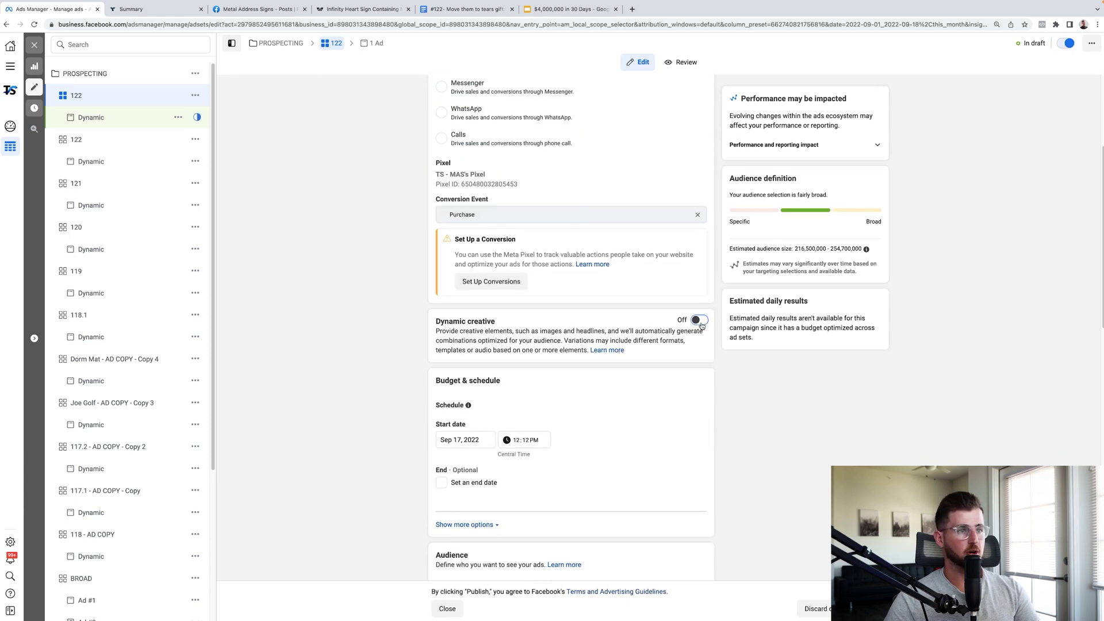
pyautogui.click(699, 321)
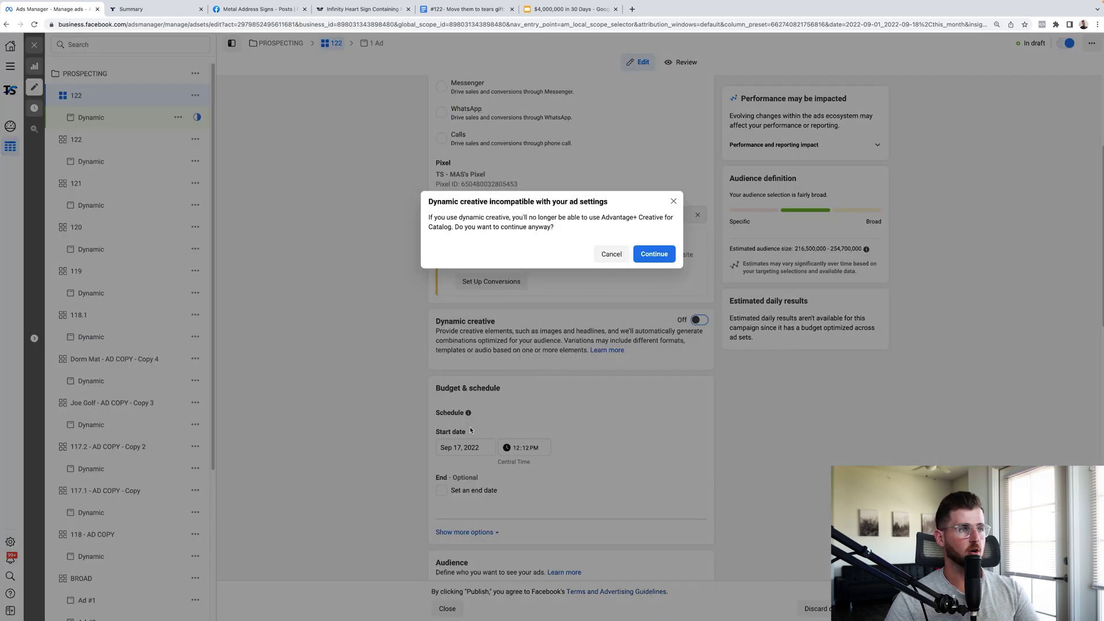
pyautogui.click(434, 423)
# Exclude the "TS - Purchase 30 Days" custom audience from the new ad set 122
pyautogui.scroll(-5, 437, 403)
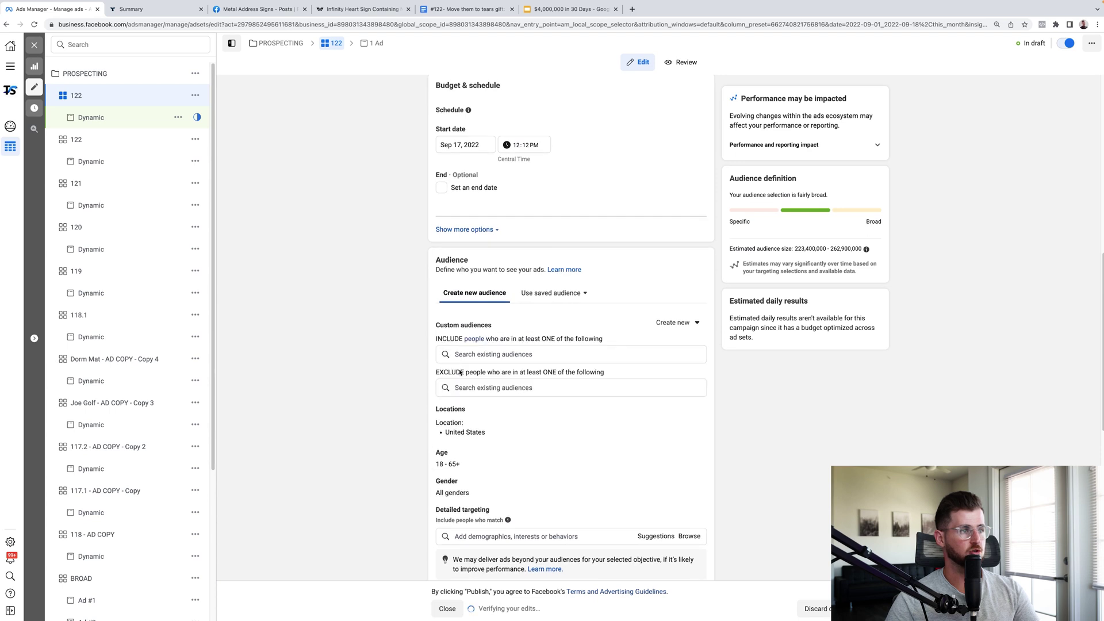
pyautogui.click(464, 386)
pyautogui.write('purch')
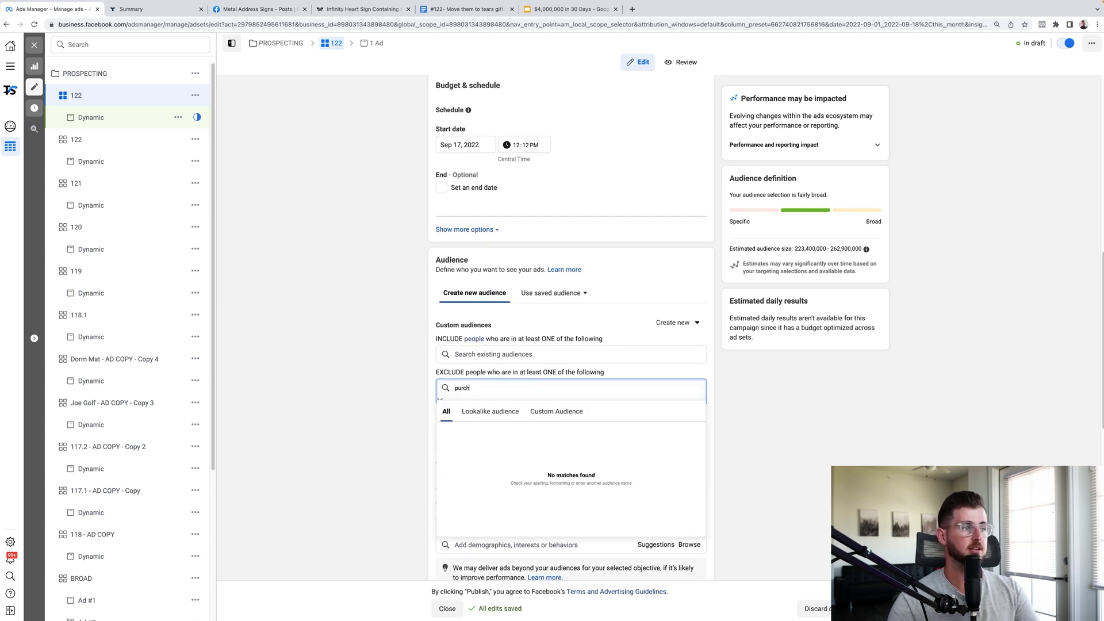
pyautogui.scroll(-1, 477, 488)
pyautogui.click(479, 521)
pyautogui.scroll(-2, 380, 446)
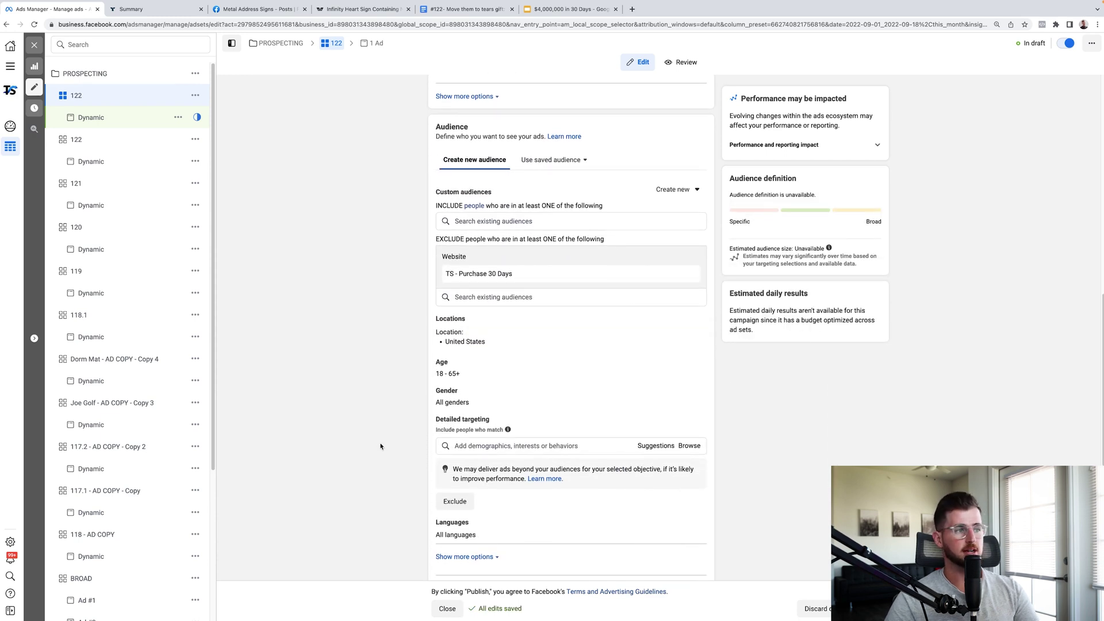
# Check the draft ad set's remaining audience and placement settings, and open its Dynamic ad at the ad creative section
pyautogui.scroll(-1, 380, 446)
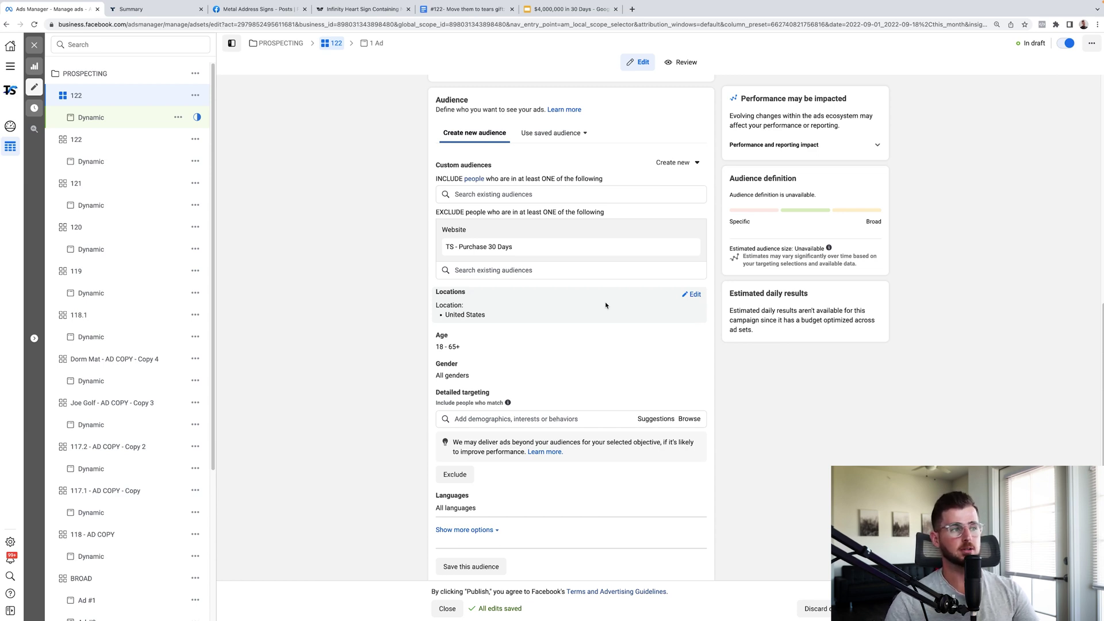
pyautogui.scroll(-1, 485, 342)
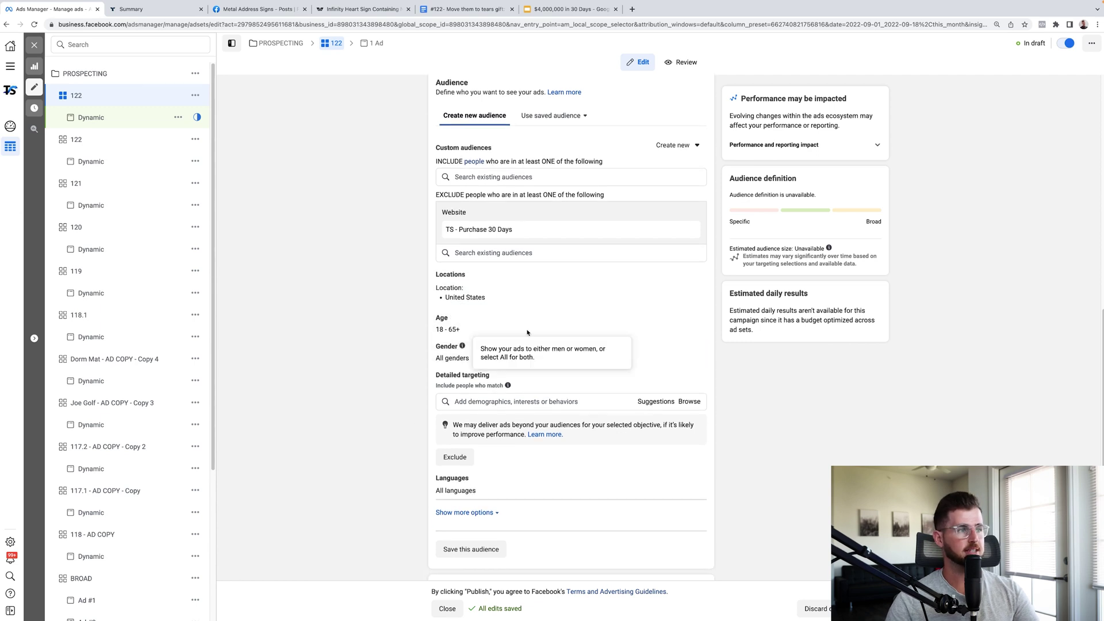
pyautogui.scroll(-5, 394, 391)
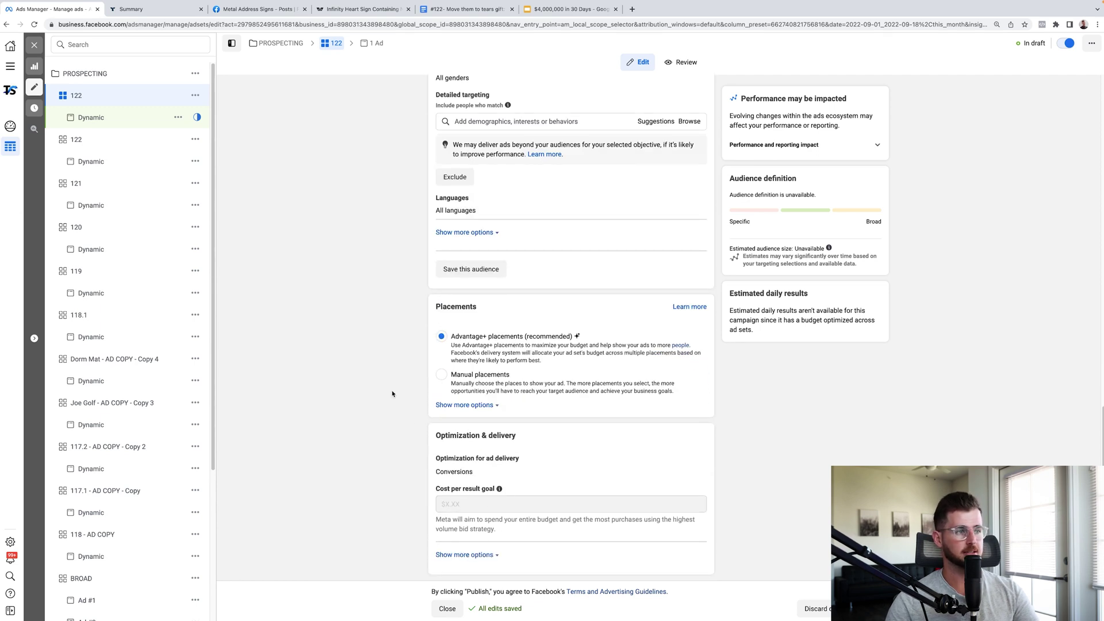
pyautogui.click(87, 118)
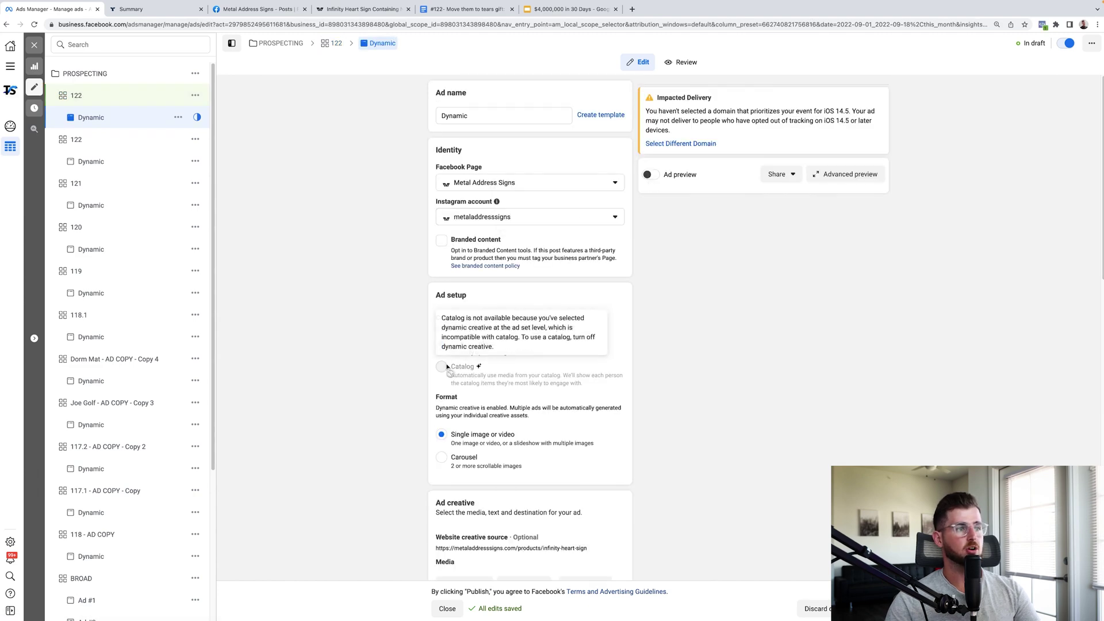
pyautogui.scroll(-3, 395, 398)
pyautogui.scroll(-5, 396, 397)
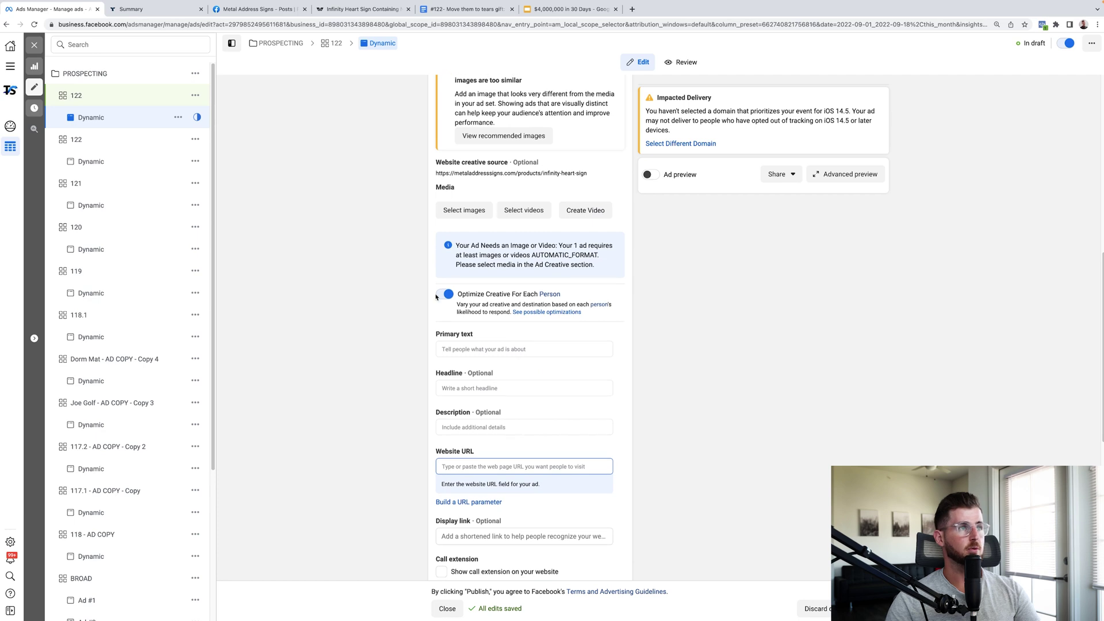
# Switch to the Dynamic Structure slide in Google Slides, highlight the "3 new creatives" bullet, and return to Ads Manager
pyautogui.click(570, 9)
pyautogui.moveTo(236, 227); pyautogui.dragTo(427, 225)
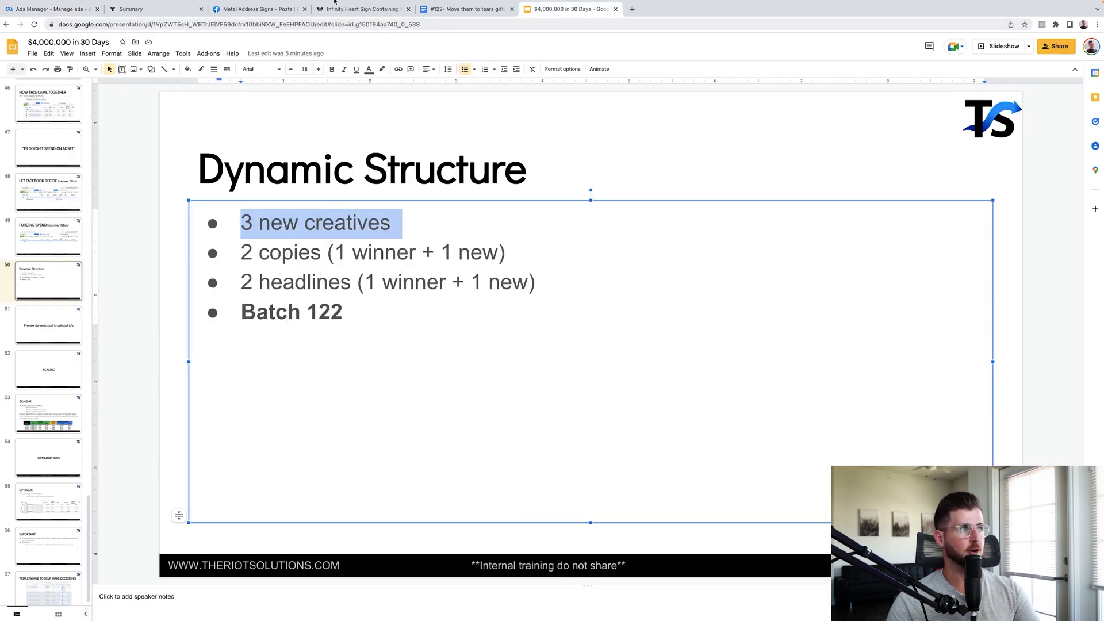
pyautogui.click(52, 9)
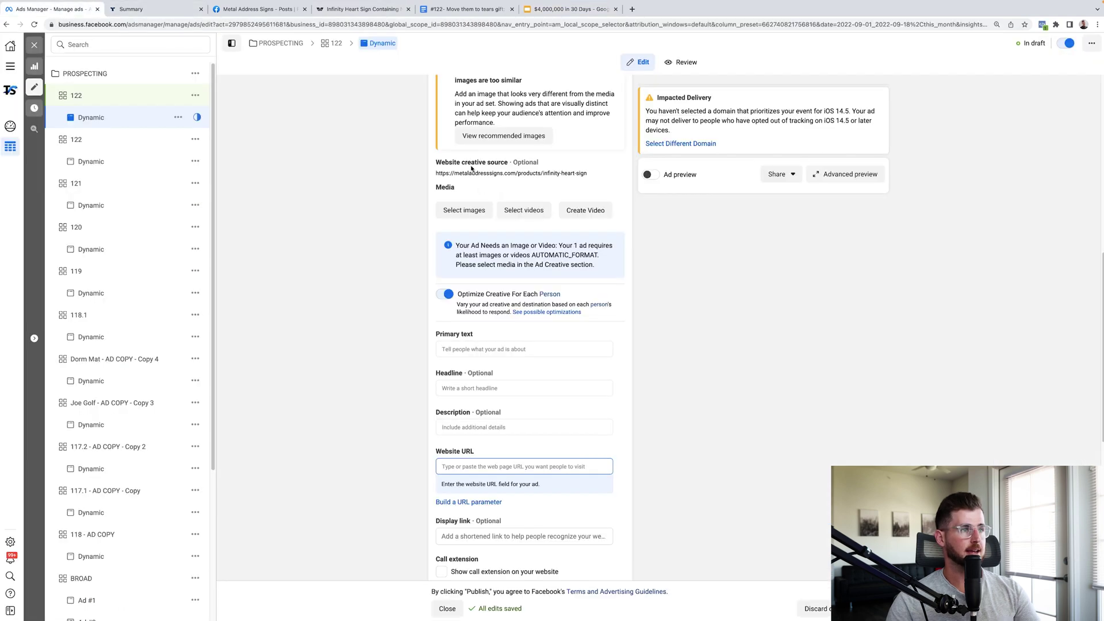
# Add the account videos #122 - 1.mp4, #122 - 2.mp4 and #122 - 3.mp4 to the Dynamic ad's media
pyautogui.click(523, 216)
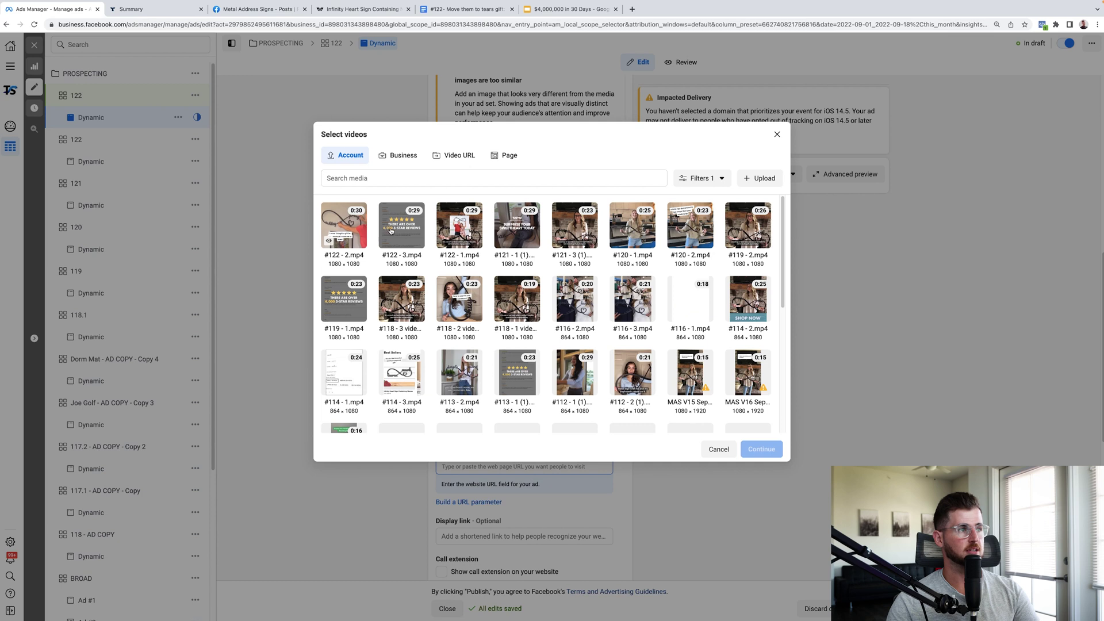
pyautogui.click(454, 236)
pyautogui.click(401, 226)
pyautogui.click(344, 230)
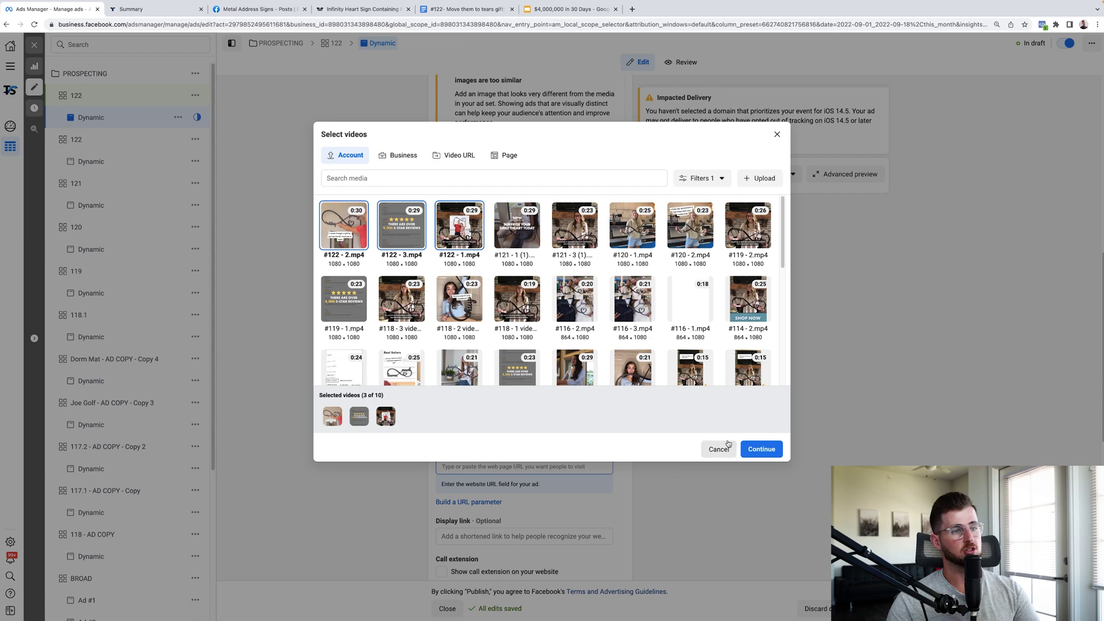
pyautogui.click(761, 449)
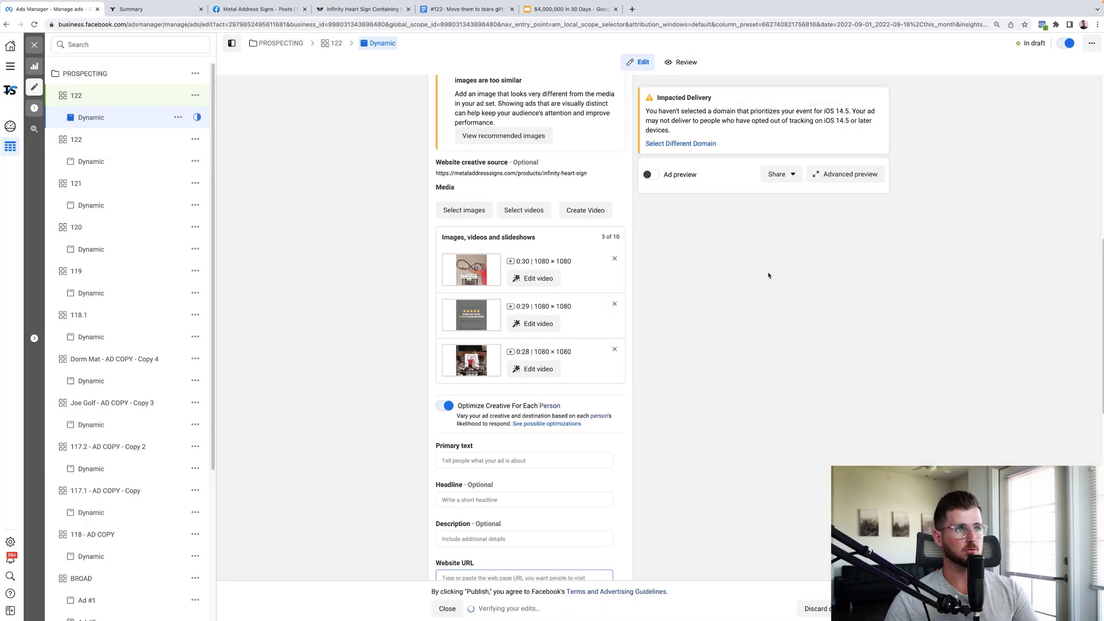
# Copy the Infinity Heart Sign product page address from metaladdresssigns.com and set it as the Dynamic ad's website URL
pyautogui.scroll(-3, 679, 226)
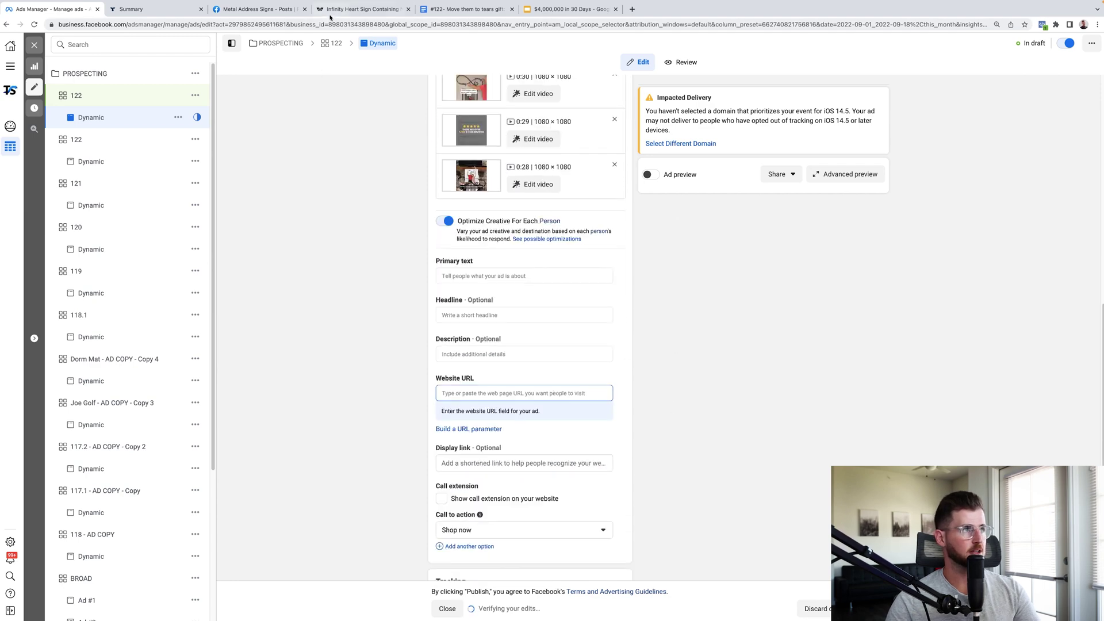
pyautogui.click(329, 14)
pyautogui.click(318, 24)
pyautogui.press('super+c')
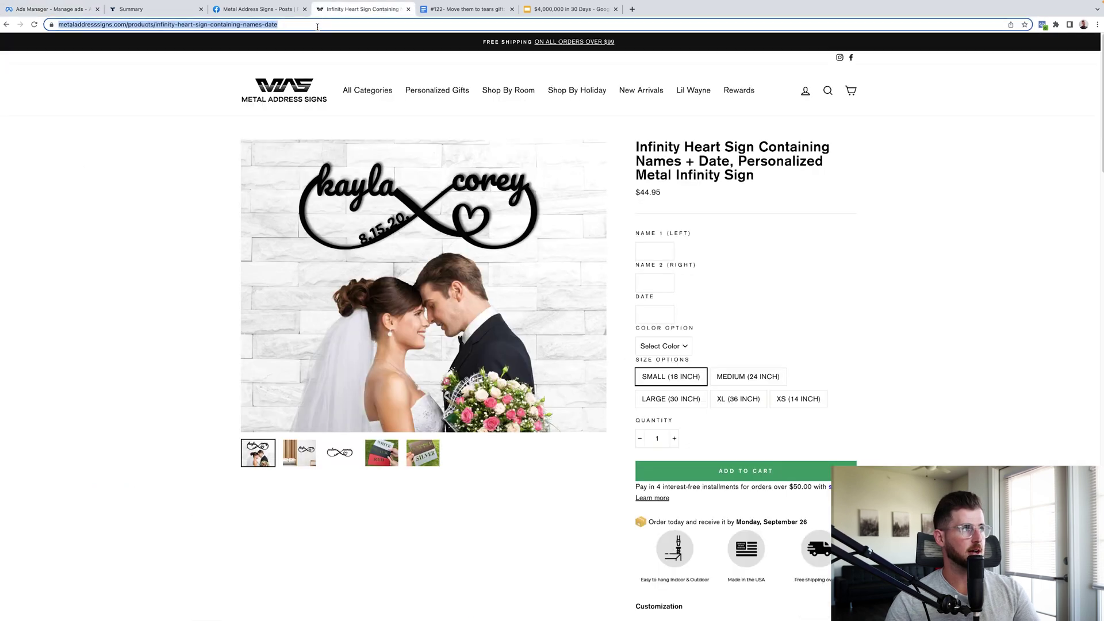
pyautogui.click(51, 9)
pyautogui.press('super+v')
# Select metaladdresssigns.com as the domain for the ad's website event tracking
pyautogui.scroll(-2, 707, 375)
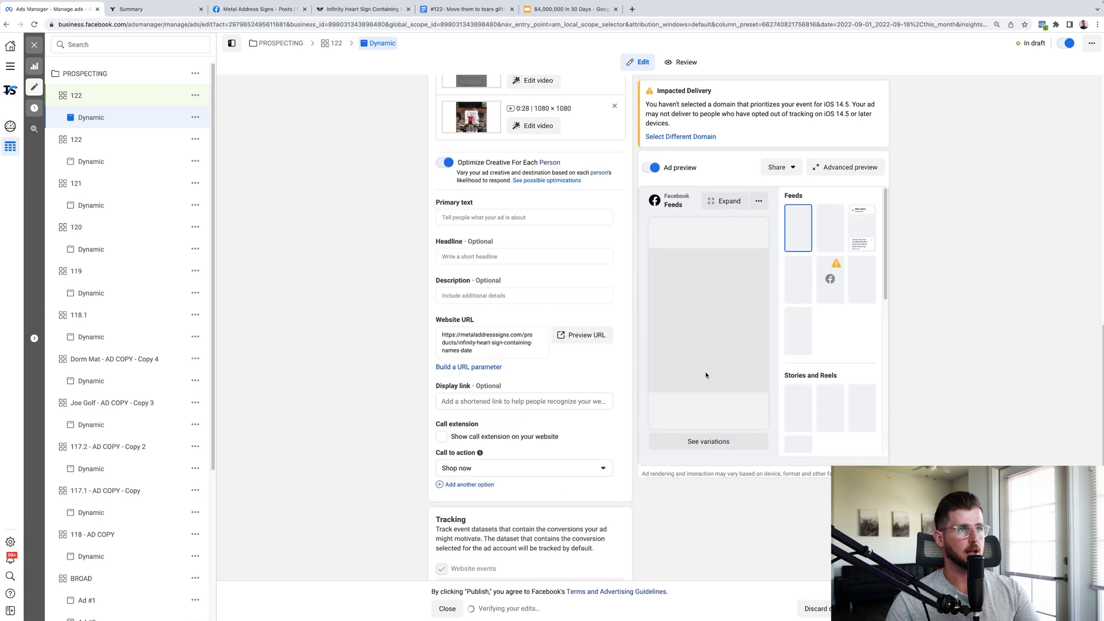
pyautogui.scroll(-3, 320, 429)
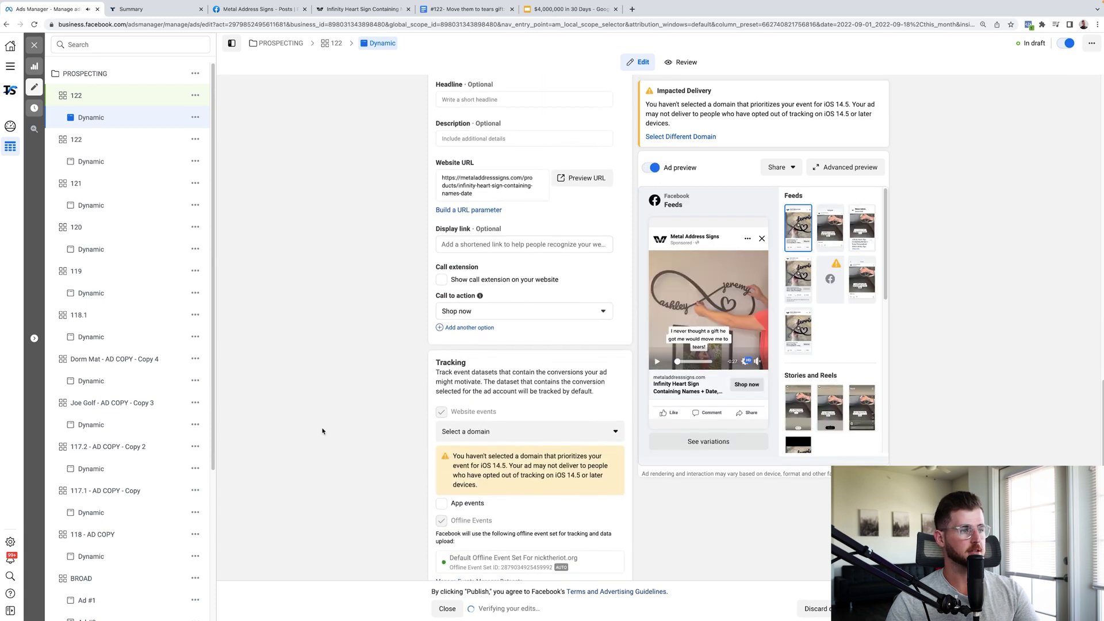
pyautogui.click(489, 430)
pyautogui.click(496, 464)
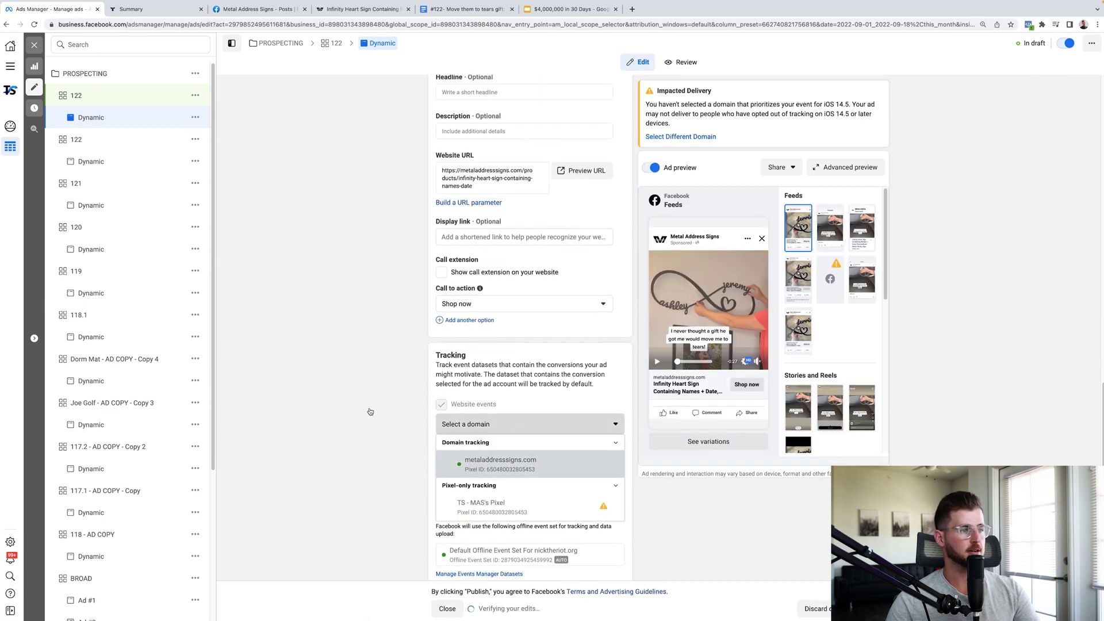
# Review the Dynamic ad's selected videos, empty primary text and headline fields, website URL and tracking settings
pyautogui.scroll(7, 368, 363)
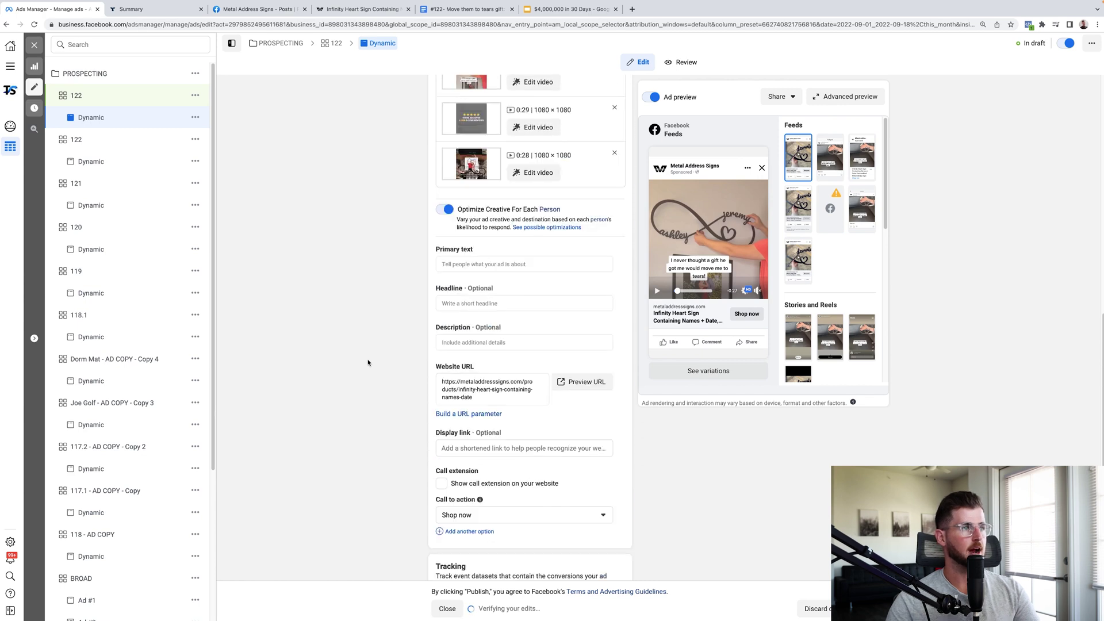
pyautogui.scroll(-7, 368, 363)
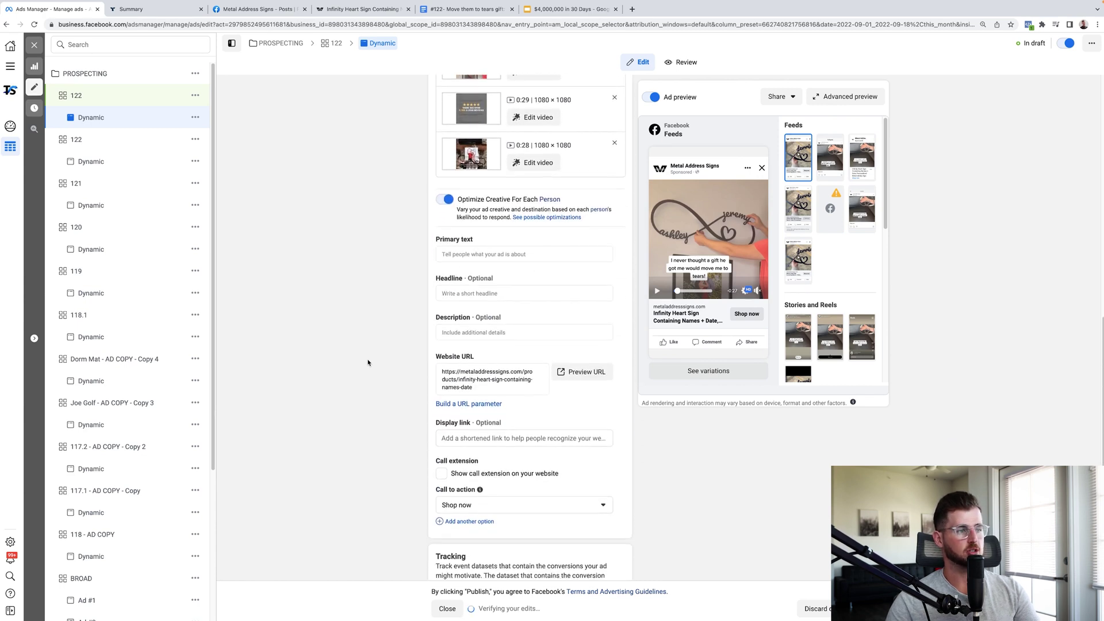
pyautogui.scroll(1, 503, 292)
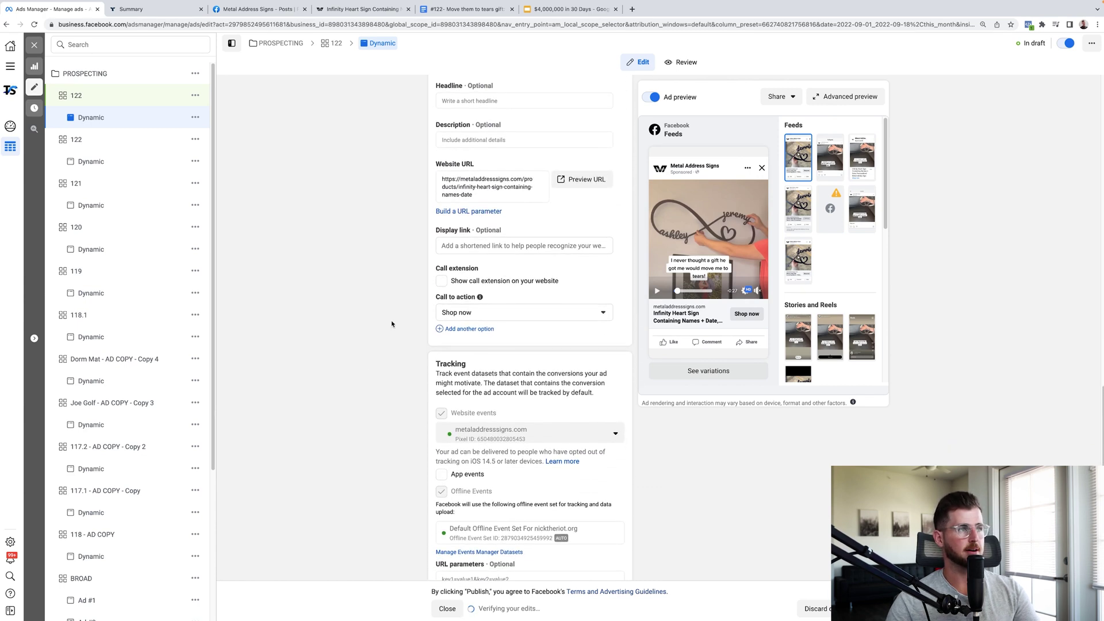
pyautogui.scroll(4, 392, 324)
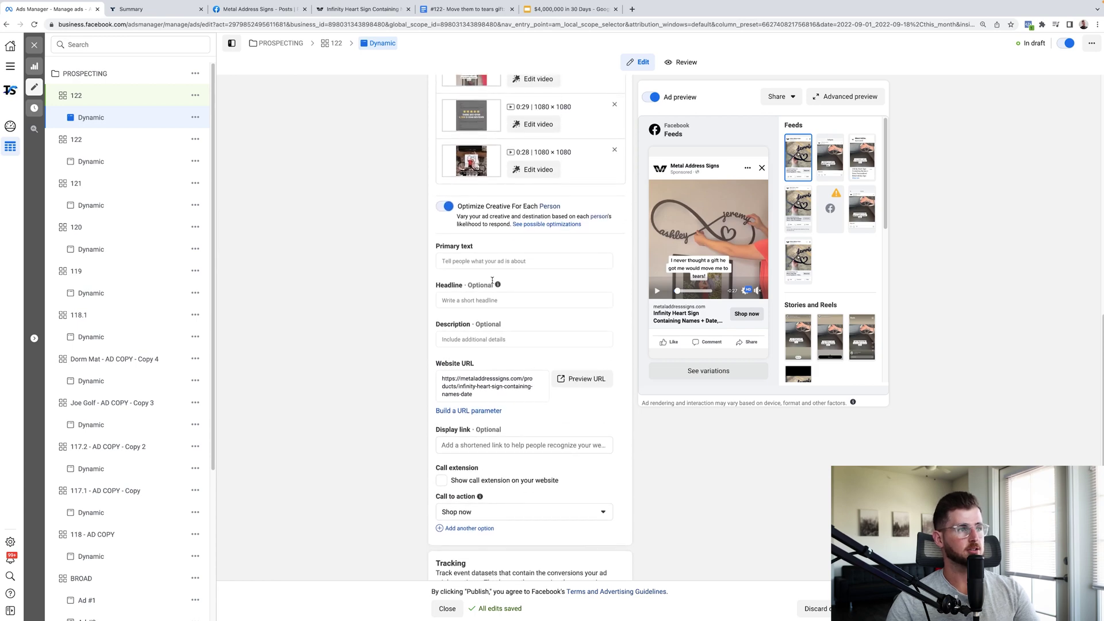
pyautogui.click(493, 260)
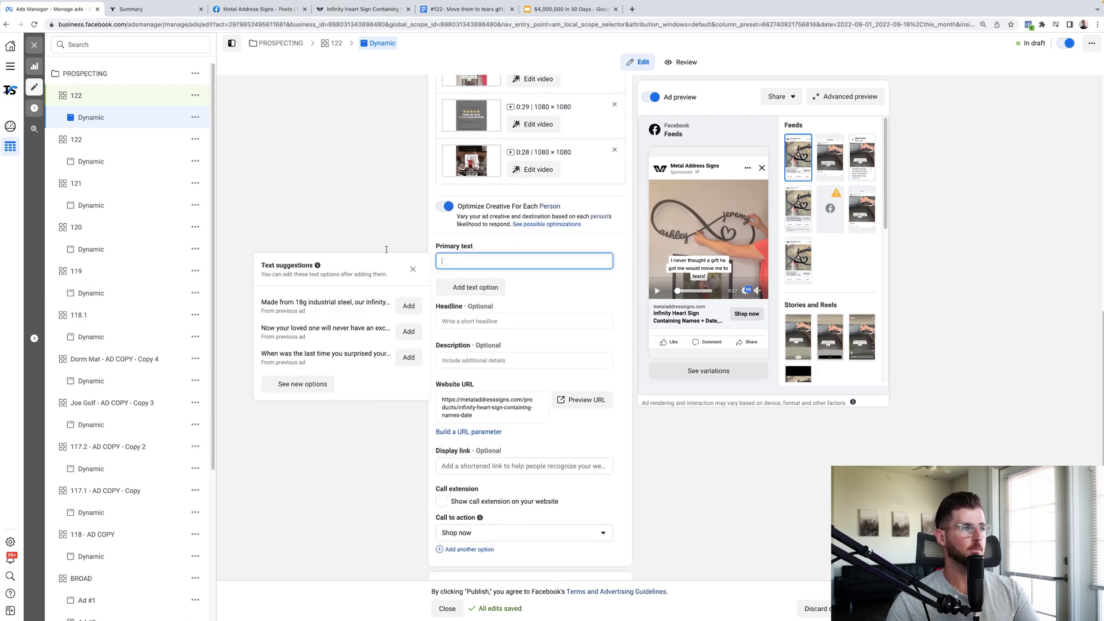
pyautogui.click(386, 249)
pyautogui.scroll(3, 369, 209)
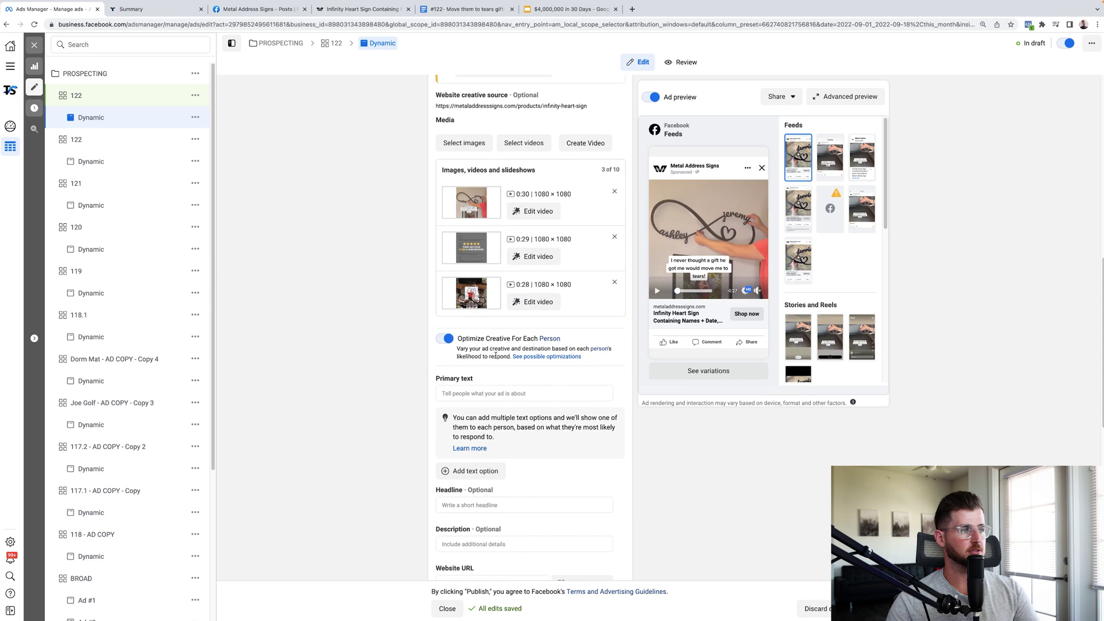
pyautogui.click(461, 390)
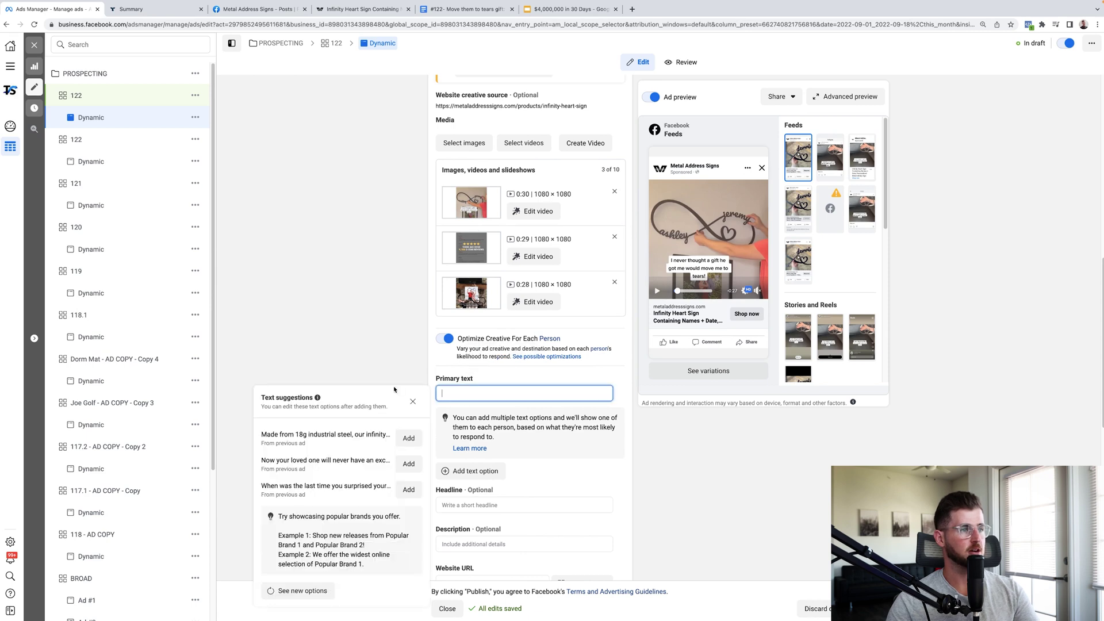
pyautogui.click(377, 331)
pyautogui.scroll(-2, 378, 333)
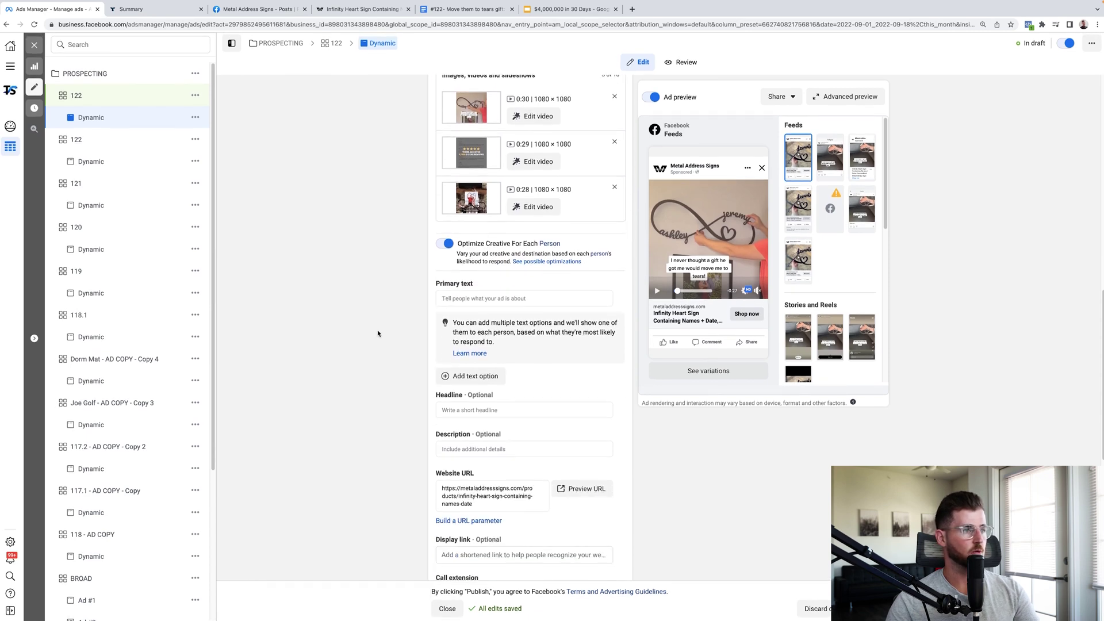
pyautogui.click(453, 297)
pyautogui.click(407, 223)
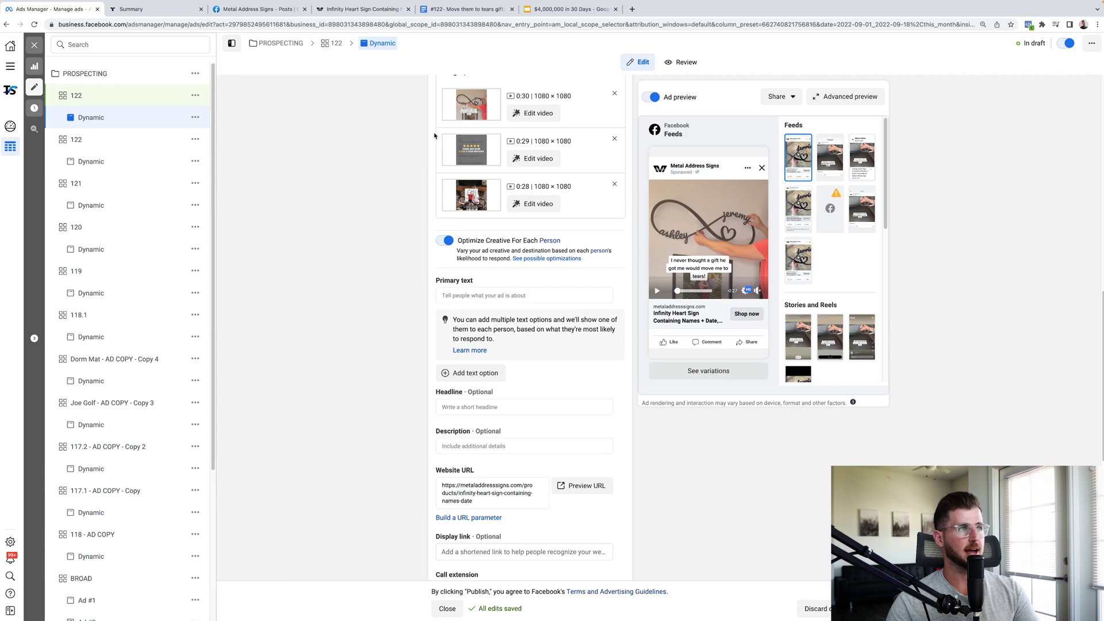
# Switch to the Dynamic Structure slide in Google Slides and highlight the "1 winner" part of the "2 copies" bullet
pyautogui.click(552, 9)
pyautogui.moveTo(335, 251); pyautogui.dragTo(409, 252)
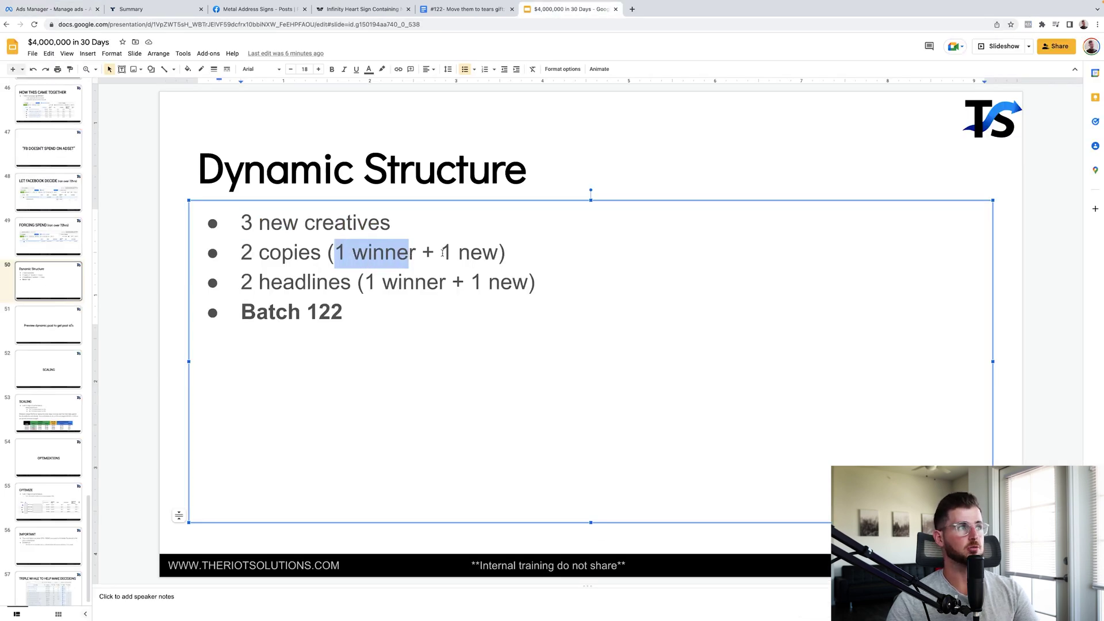
pyautogui.moveTo(353, 1)
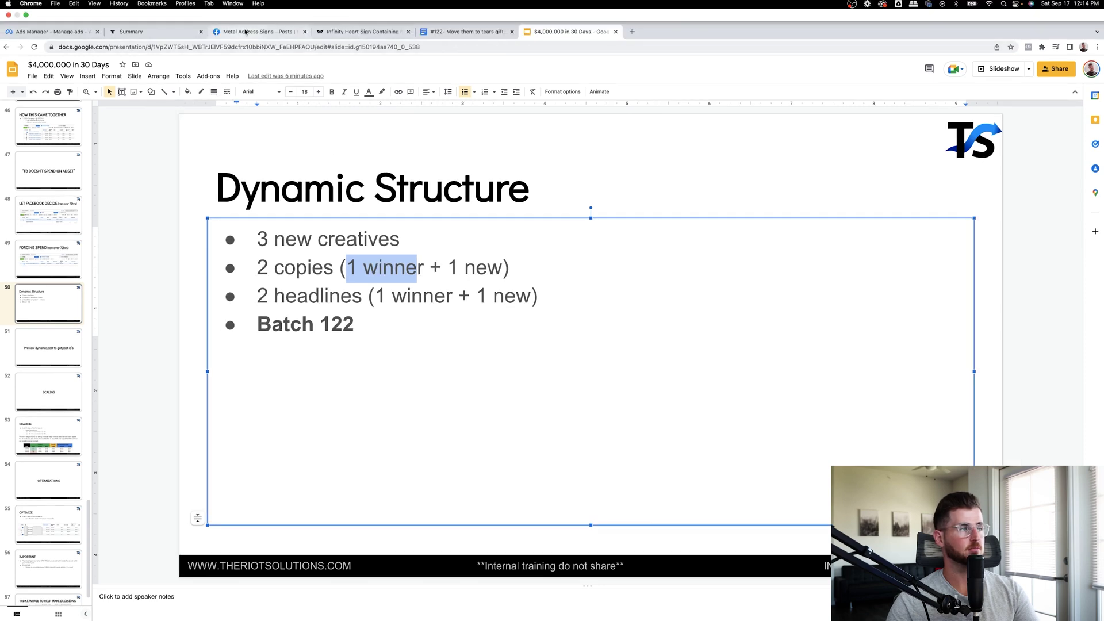
pyautogui.press('super+3')
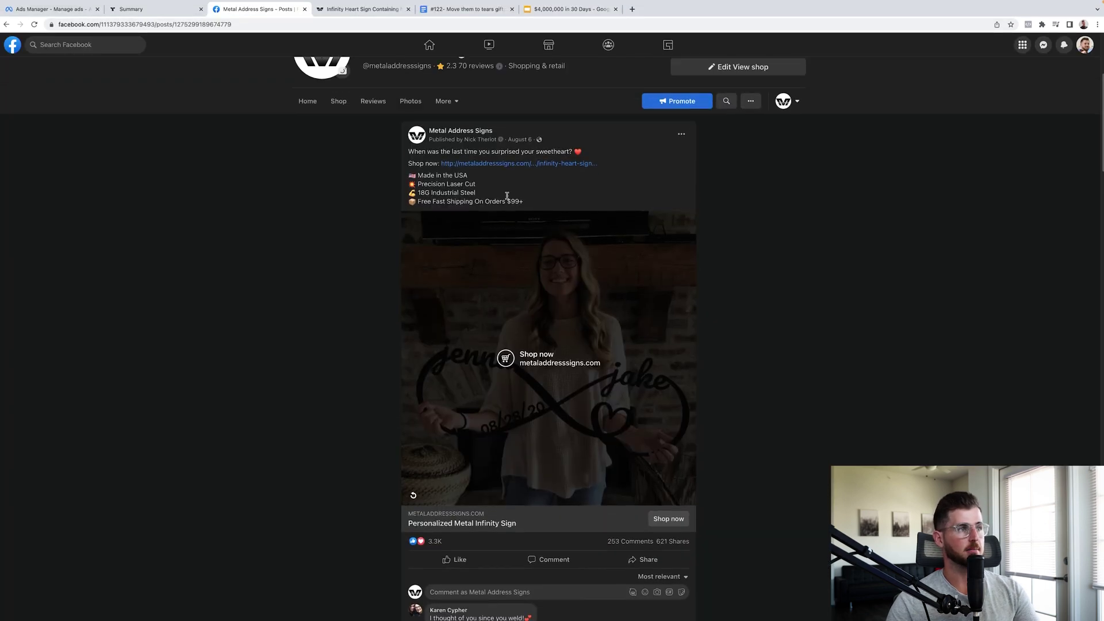
pyautogui.moveTo(532, 201); pyautogui.dragTo(393, 154)
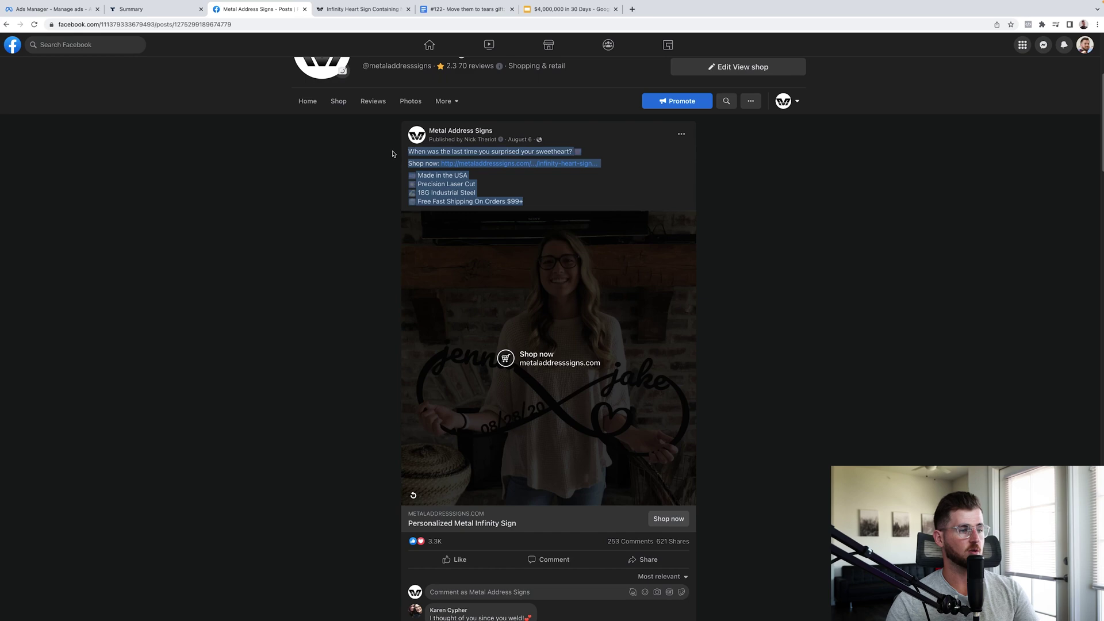
pyautogui.press('super+1')
pyautogui.moveTo(593, 311); pyautogui.dragTo(470, 311)
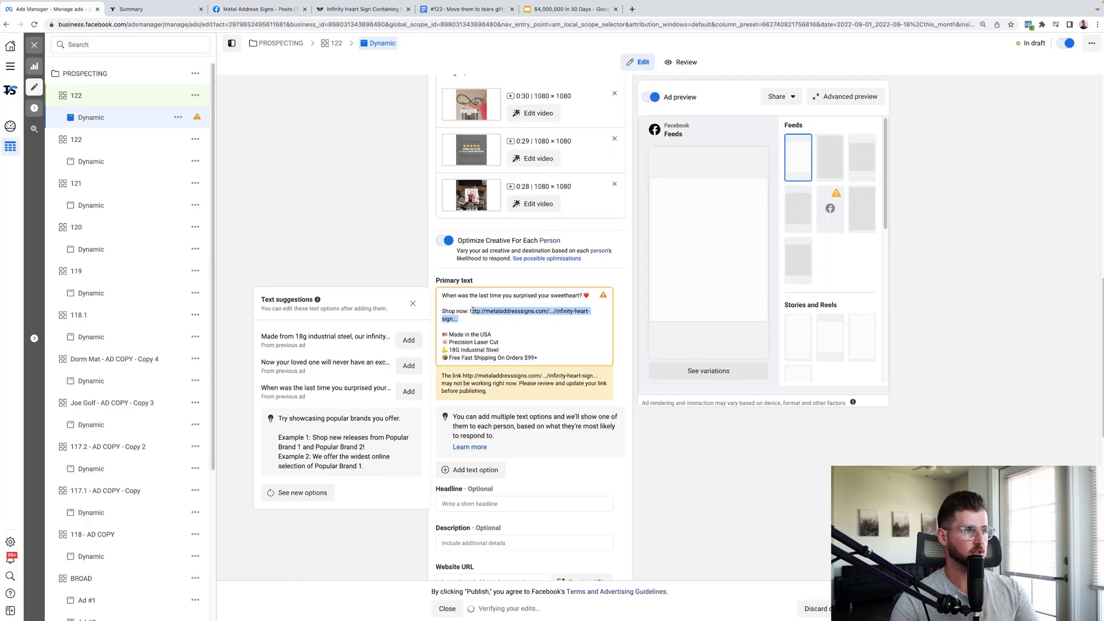
pyautogui.write('hop now:')
pyautogui.write('https://metaladdresssigns.com/products/infinity-heart-sign-containing-names-date')
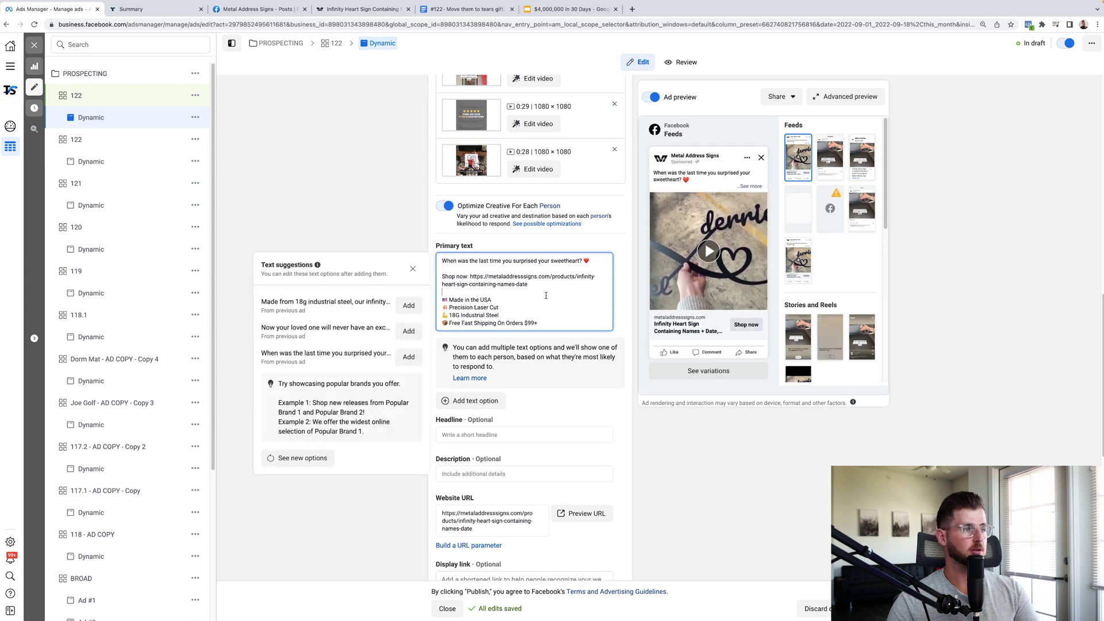
# Add a second primary text option using the V1 copy from the "#122- Move them to tears gift: Ad Copy" document
pyautogui.click(494, 399)
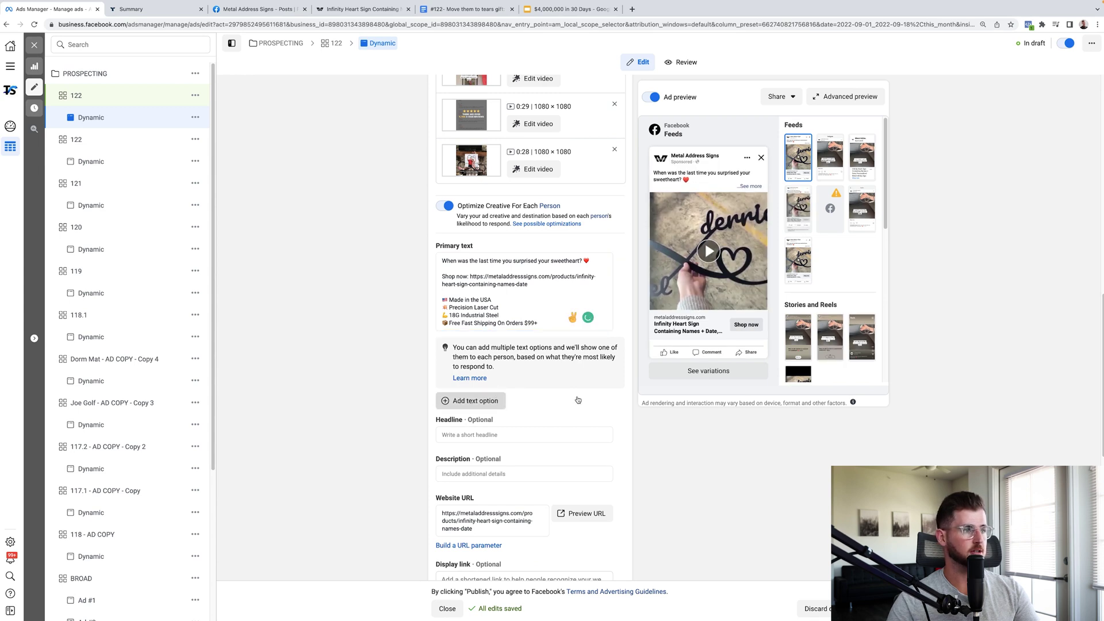
pyautogui.click(536, 346)
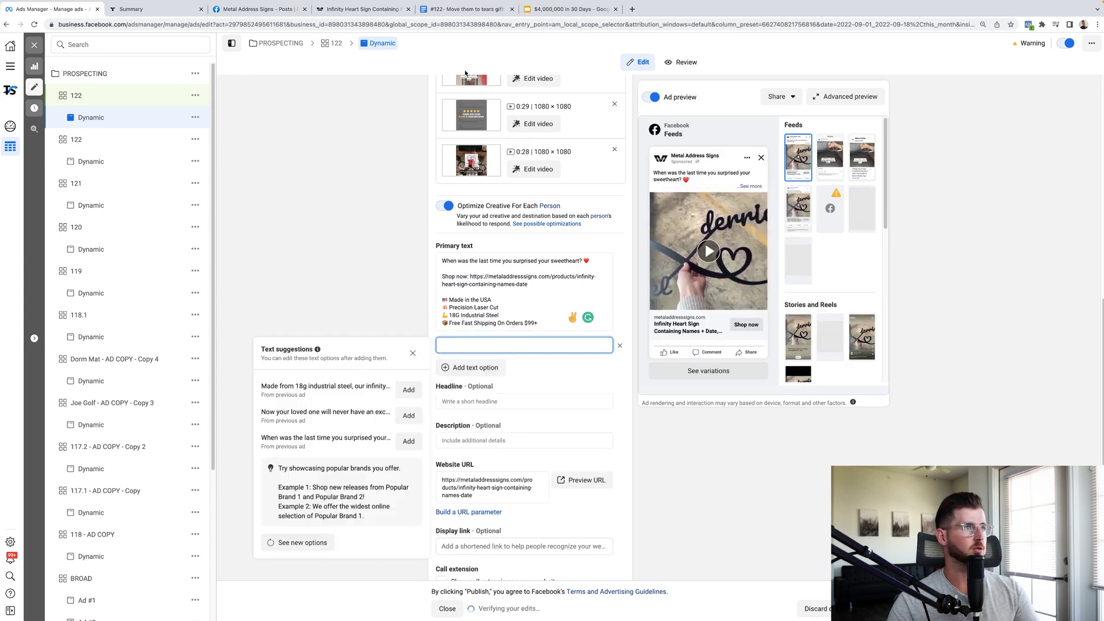
pyautogui.click(464, 9)
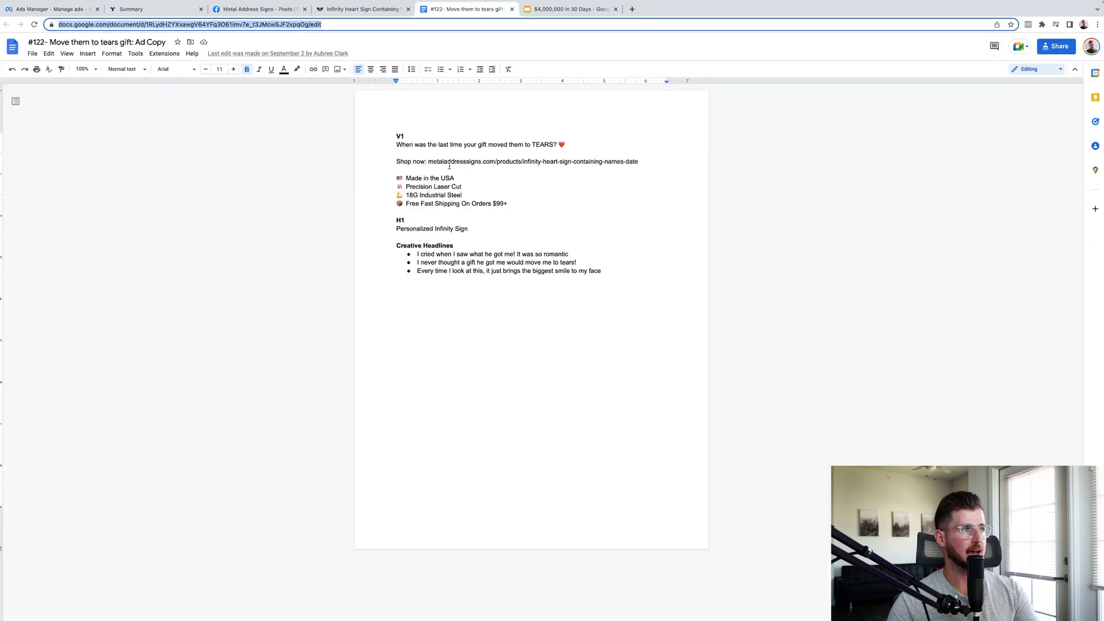
pyautogui.moveTo(396, 145); pyautogui.dragTo(513, 200)
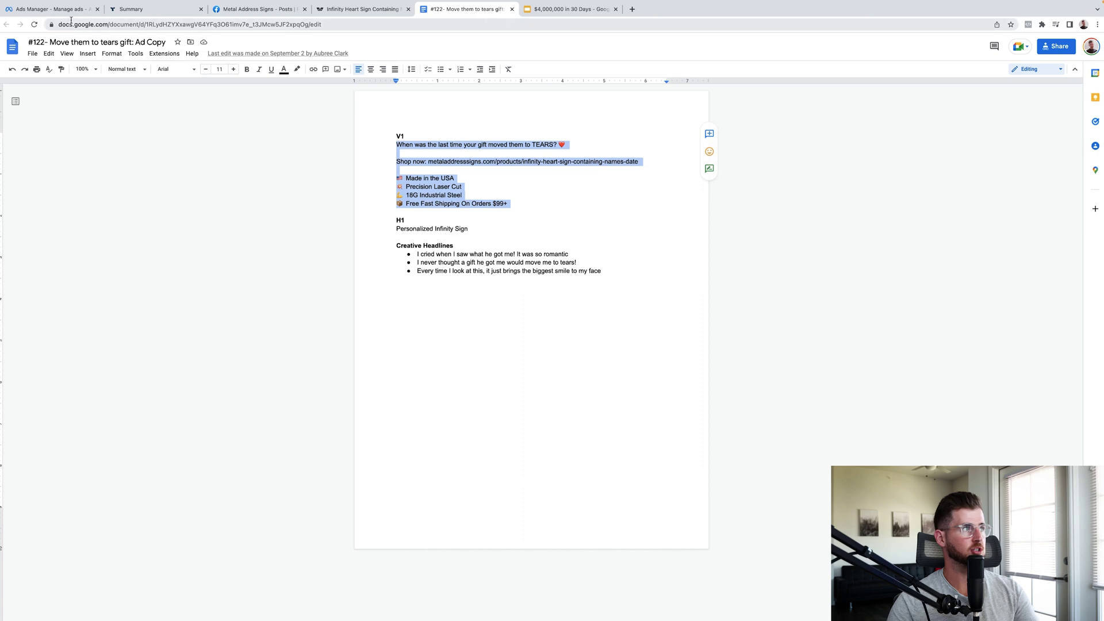
pyautogui.click(68, 9)
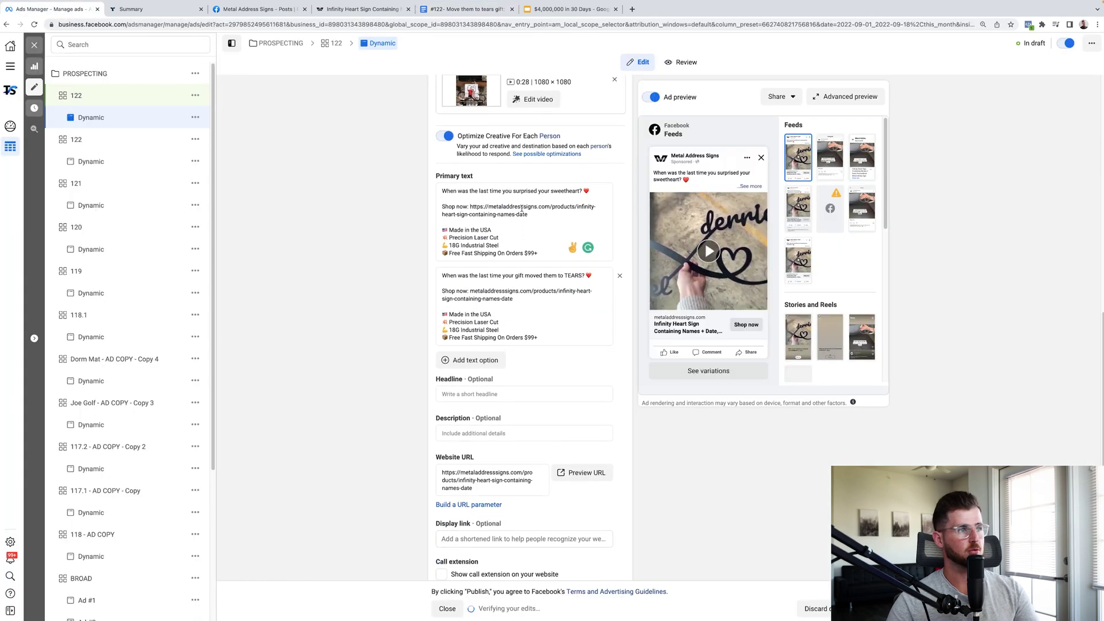
# Enter the winning Facebook post's headline "Personalized Metal Infinity Sign" as the first headline and add an empty second headline option
pyautogui.scroll(-3, 496, 301)
pyautogui.click(494, 290)
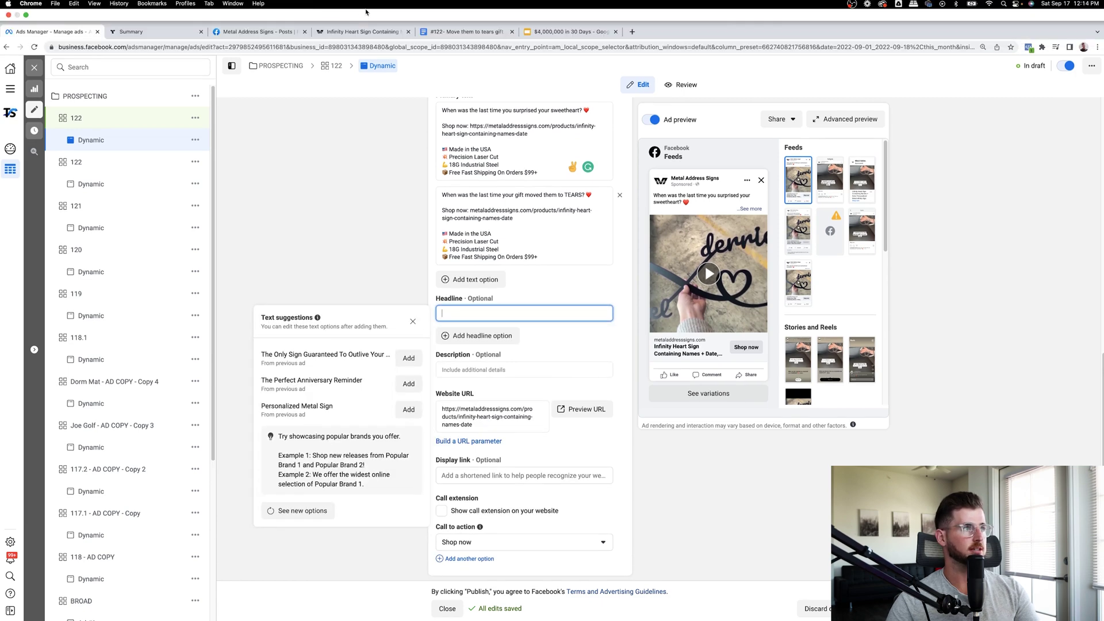
pyautogui.click(364, 9)
pyautogui.click(259, 32)
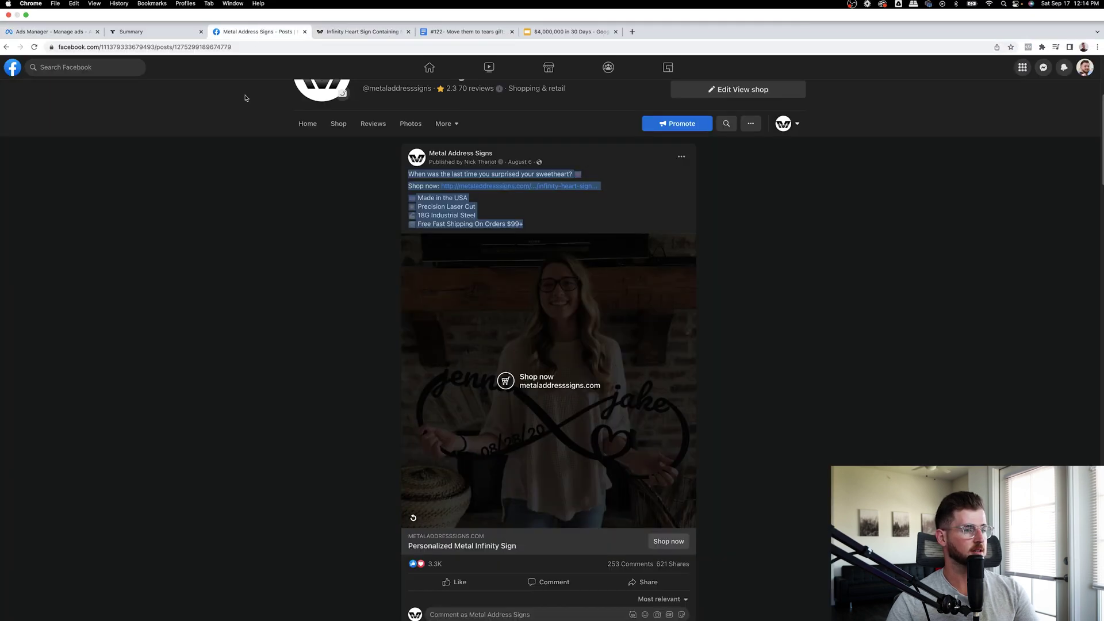
pyautogui.click(51, 8)
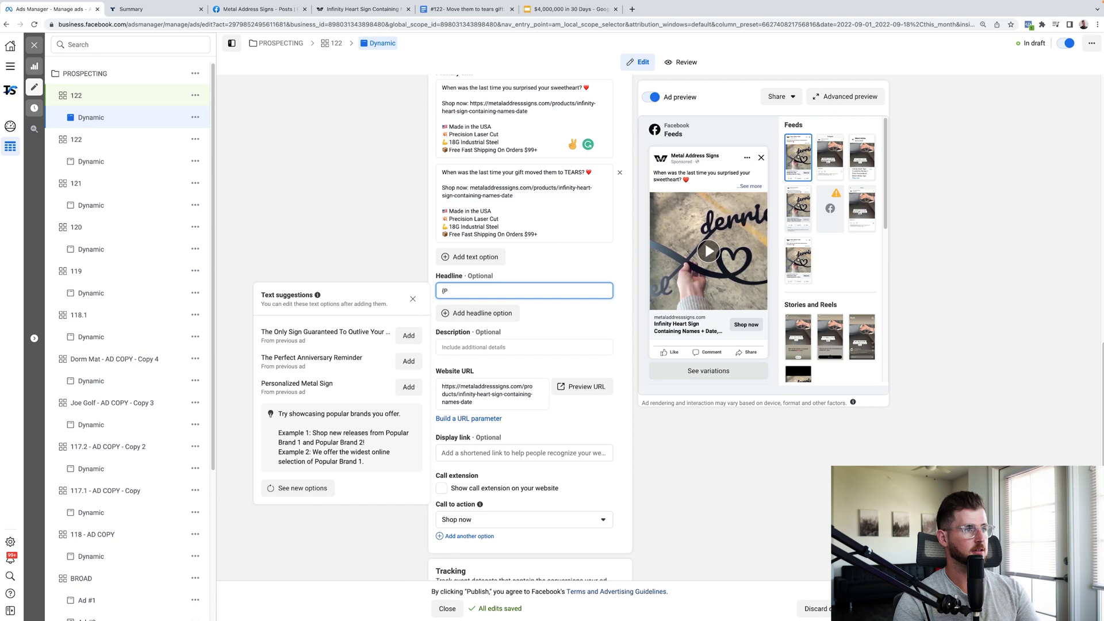
pyautogui.write('Personalized Metal Infinity Sign')
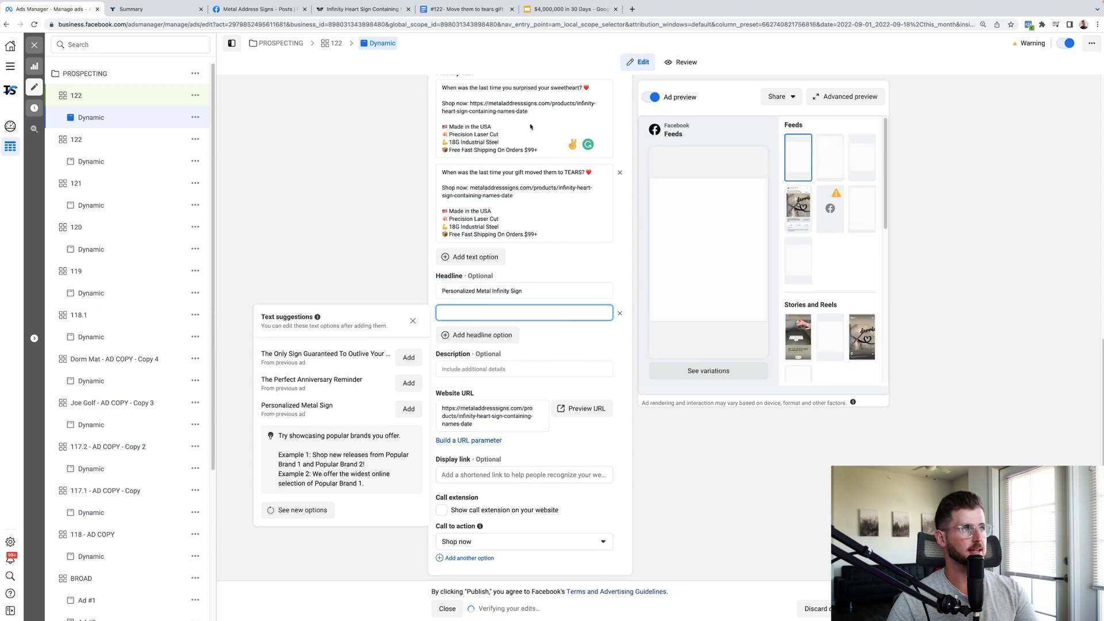
# Fill the second headline option with "brings the biggest smile to my face" from the #122 ad copy document's creative headlines
pyautogui.click(472, 8)
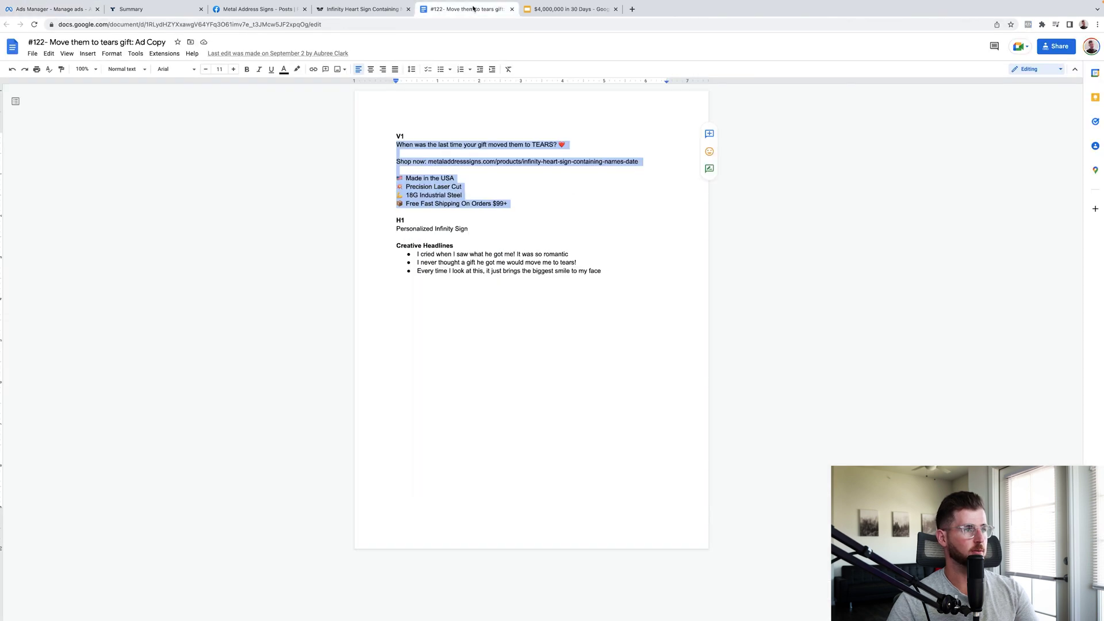
pyautogui.tripleClick(424, 229)
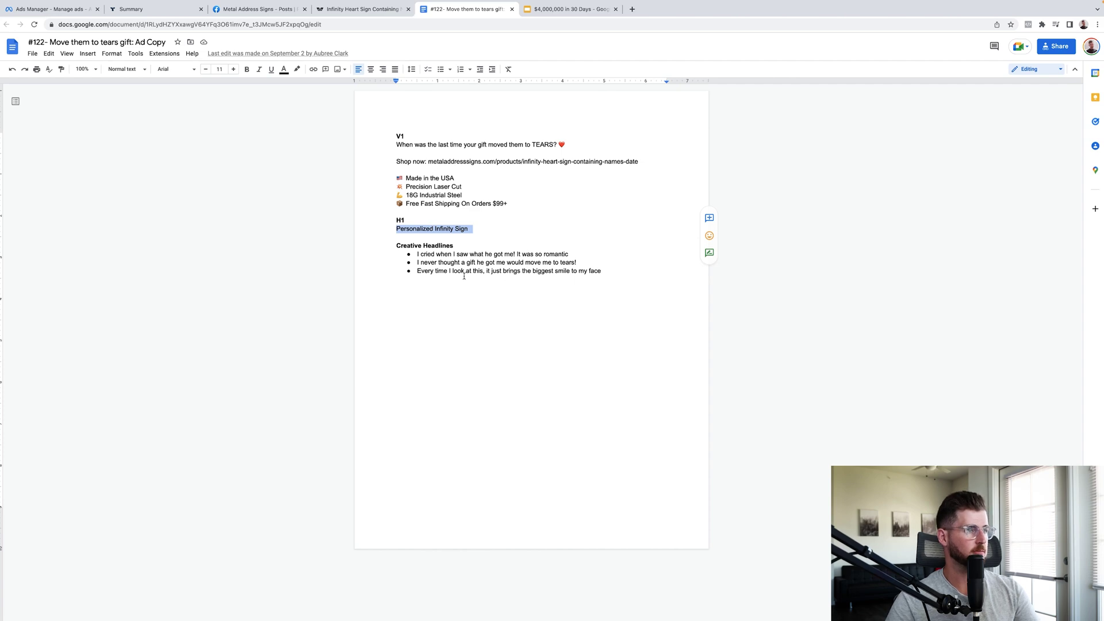
pyautogui.click(509, 262)
pyautogui.hotkey('ctrl', '1')
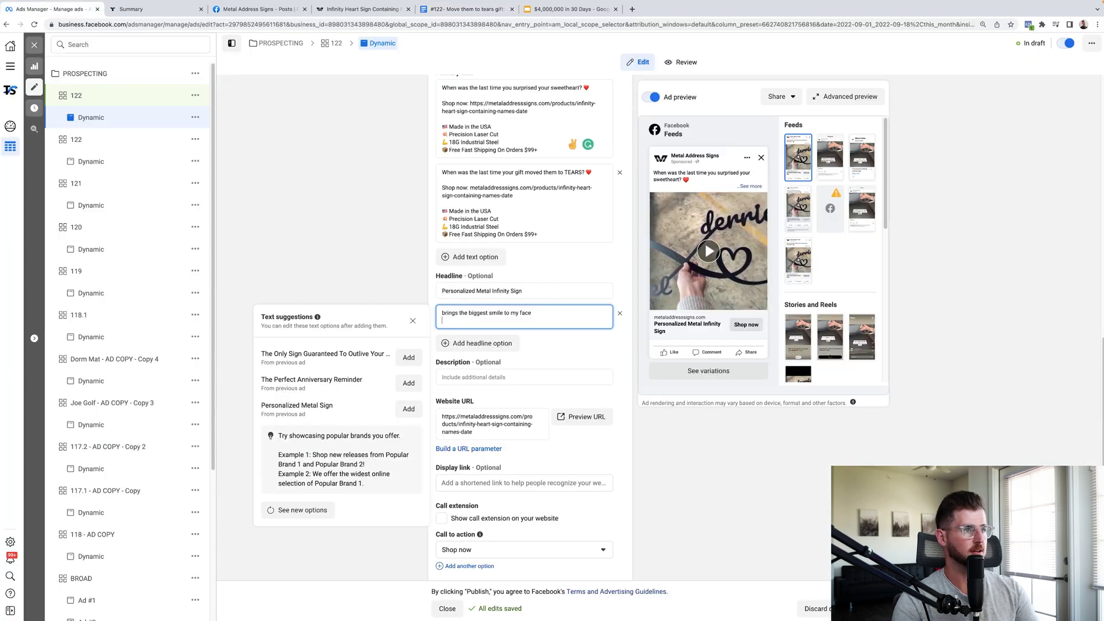
# Replace the second headline option with "Free Shipping On Orders $99+"
pyautogui.press('BackSpace')
pyautogui.hotkey('ctrl', 'a')
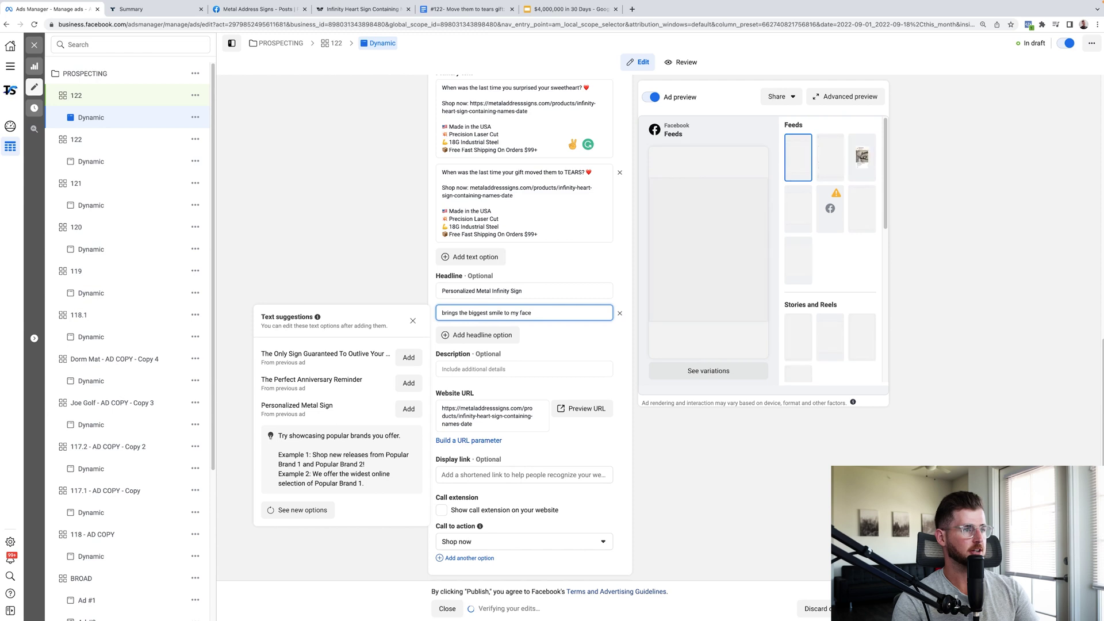
pyautogui.write('Free Shipping On Orders $99+')
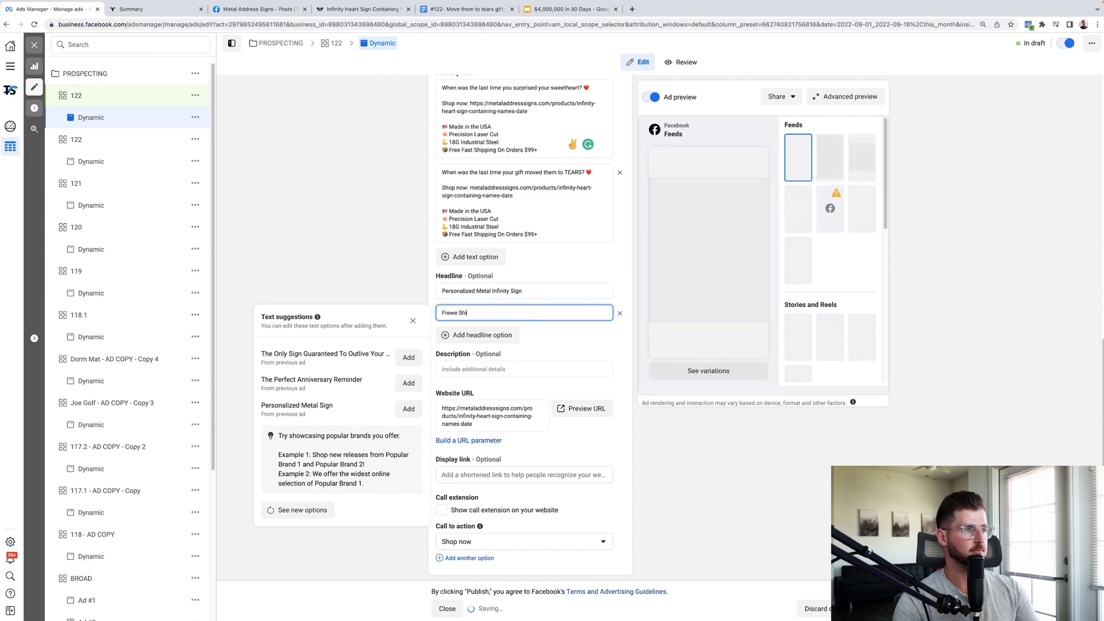
pyautogui.click(349, 299)
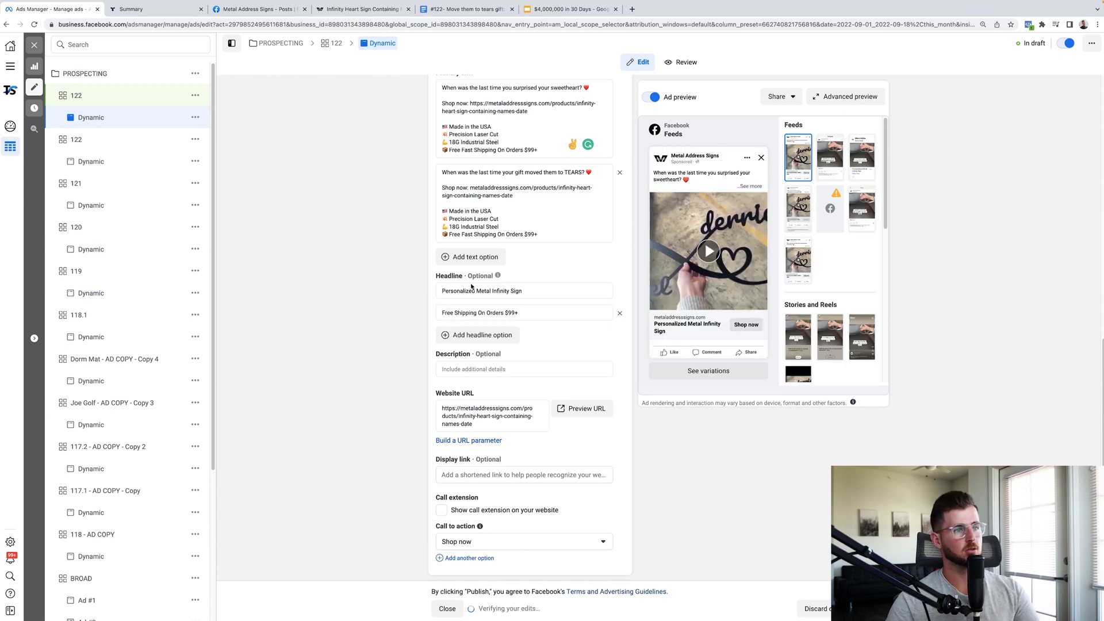
# Look over the ad's videos, texts and headlines and dismiss the ad creative warning about images being too similar
pyautogui.scroll(3, 467, 291)
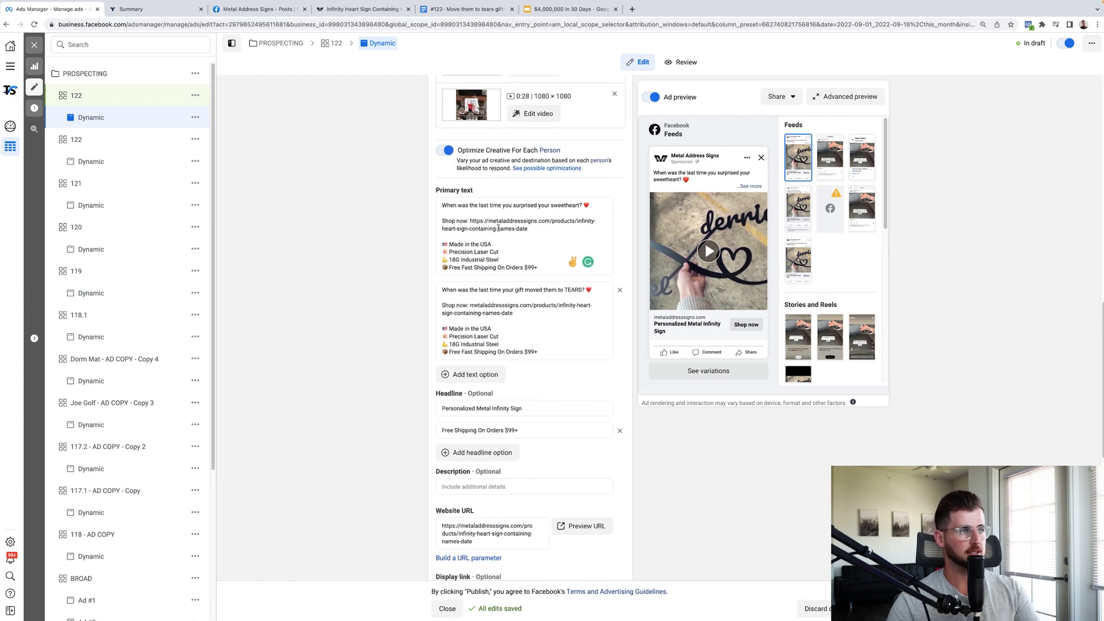
pyautogui.scroll(6, 509, 334)
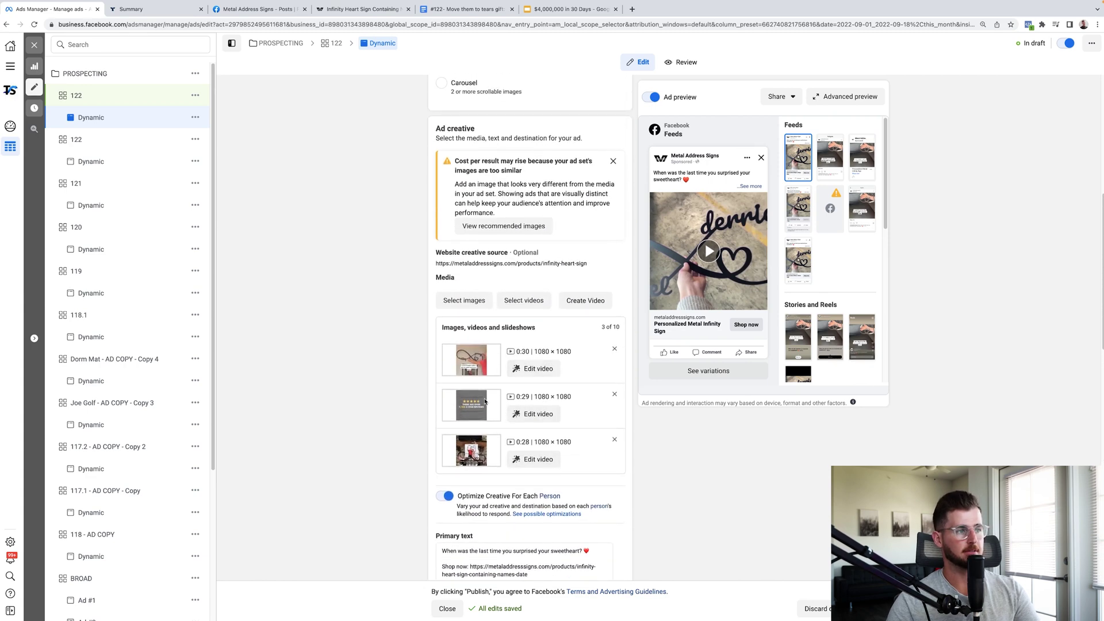
pyautogui.scroll(-3, 380, 433)
pyautogui.scroll(-12, 376, 450)
pyautogui.scroll(15, 376, 451)
pyautogui.scroll(-4, 398, 394)
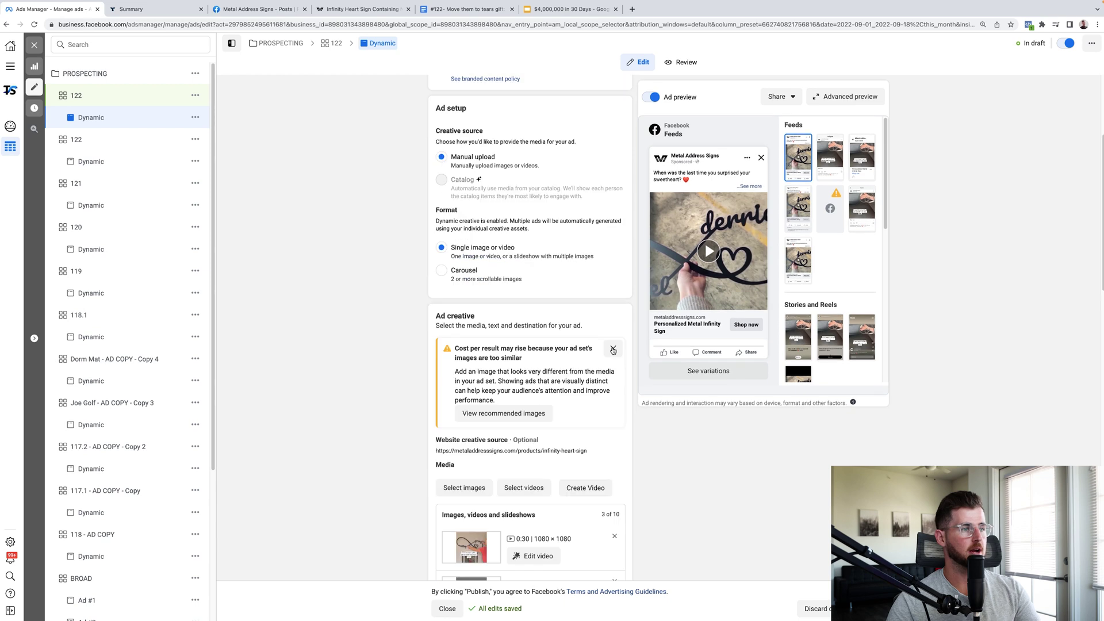
pyautogui.click(612, 349)
# Check the advanced preview of the ad's placements with the second and third videos and the "moved them to TEARS" text
pyautogui.moveTo(735, 243)
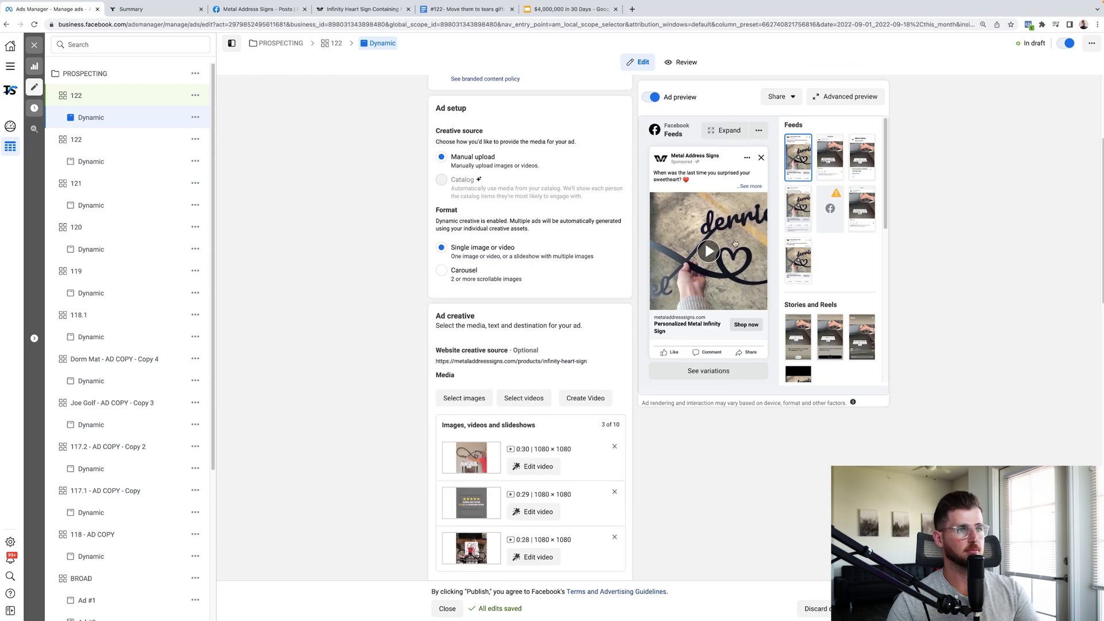
pyautogui.click(847, 98)
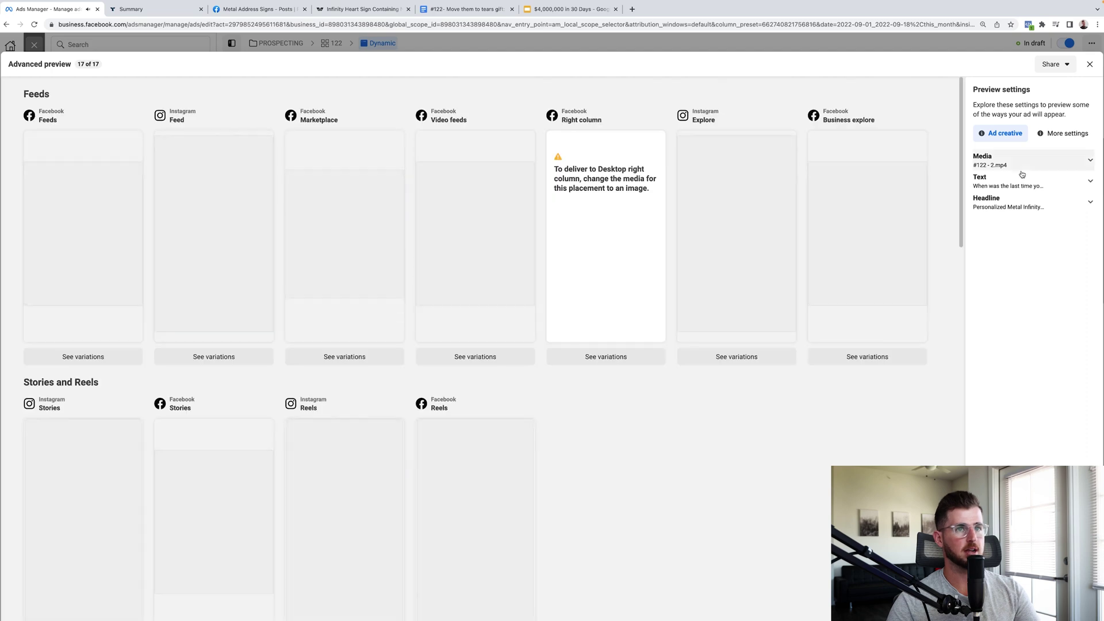
pyautogui.click(1023, 167)
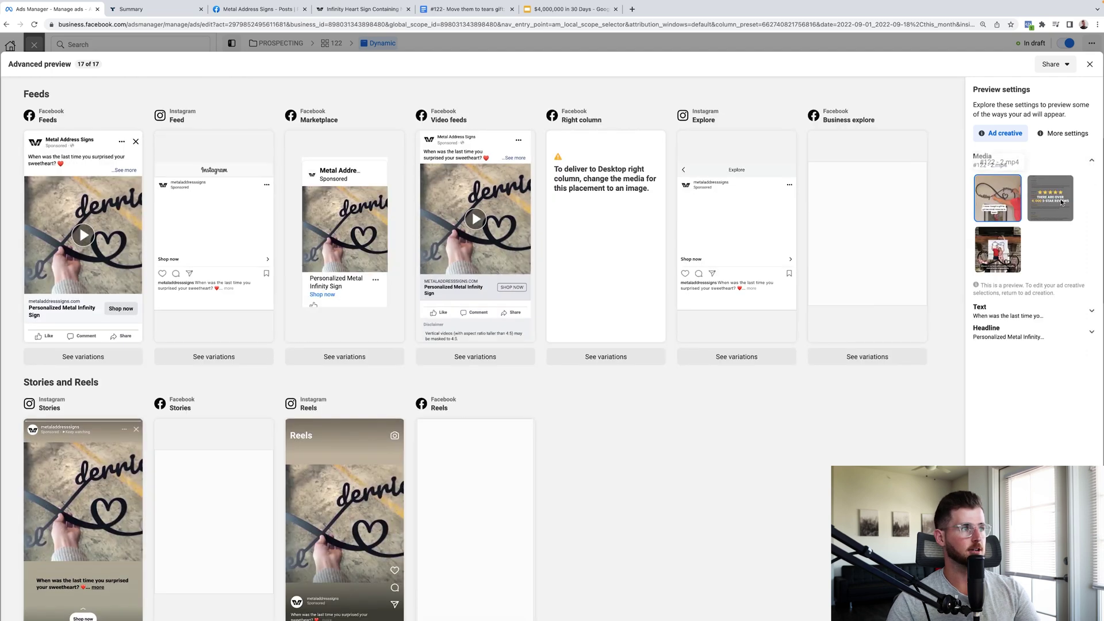
pyautogui.click(1050, 197)
pyautogui.click(1014, 260)
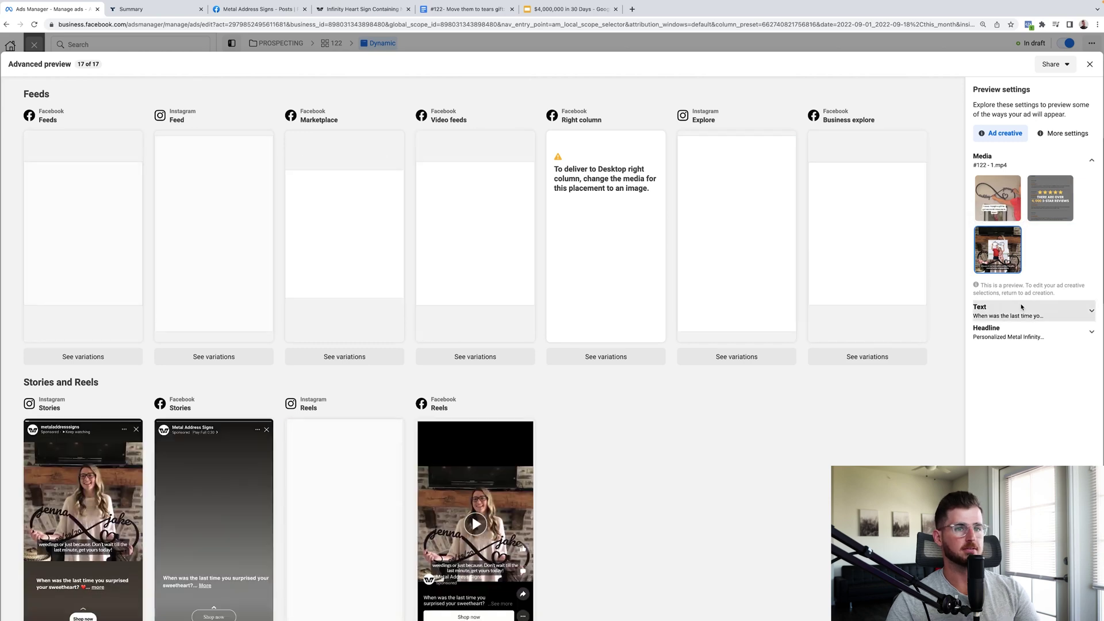
pyautogui.click(1021, 308)
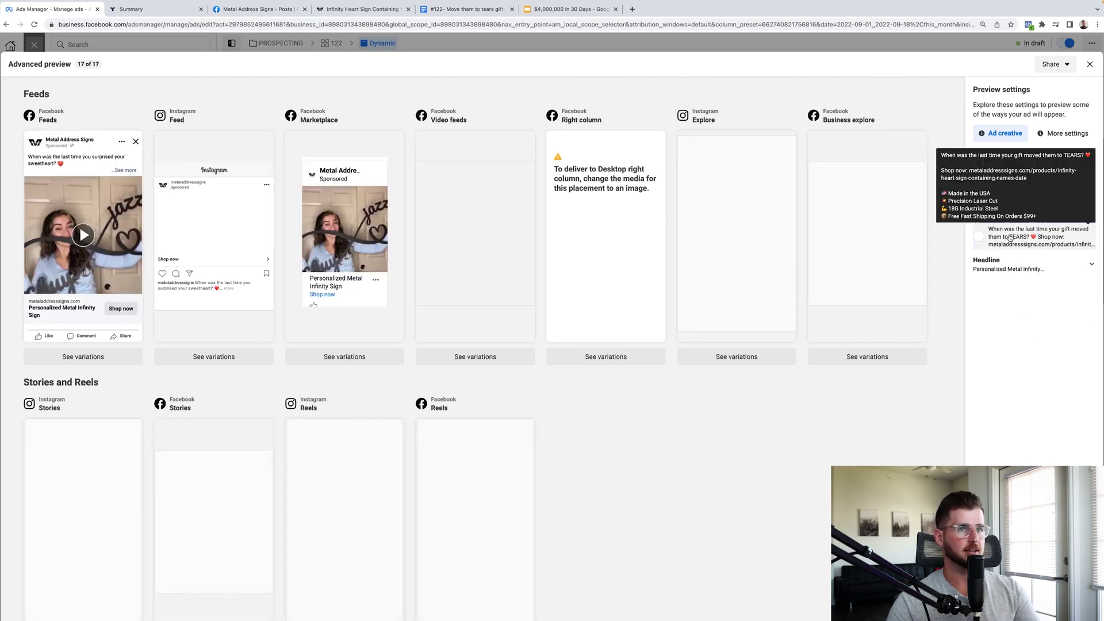
pyautogui.click(1010, 238)
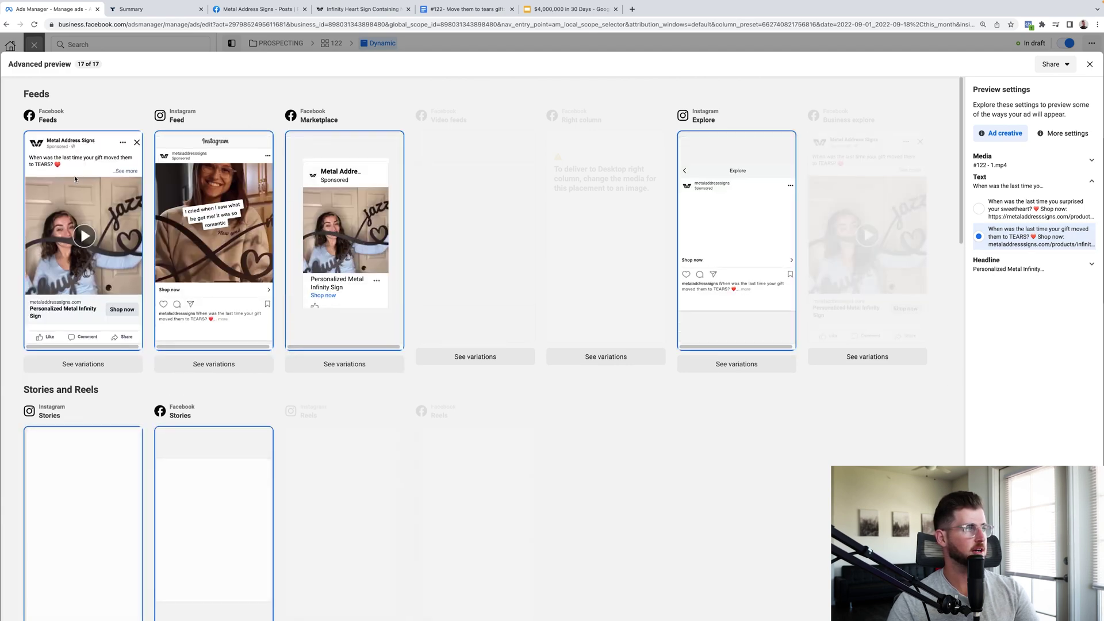
pyautogui.click(1089, 64)
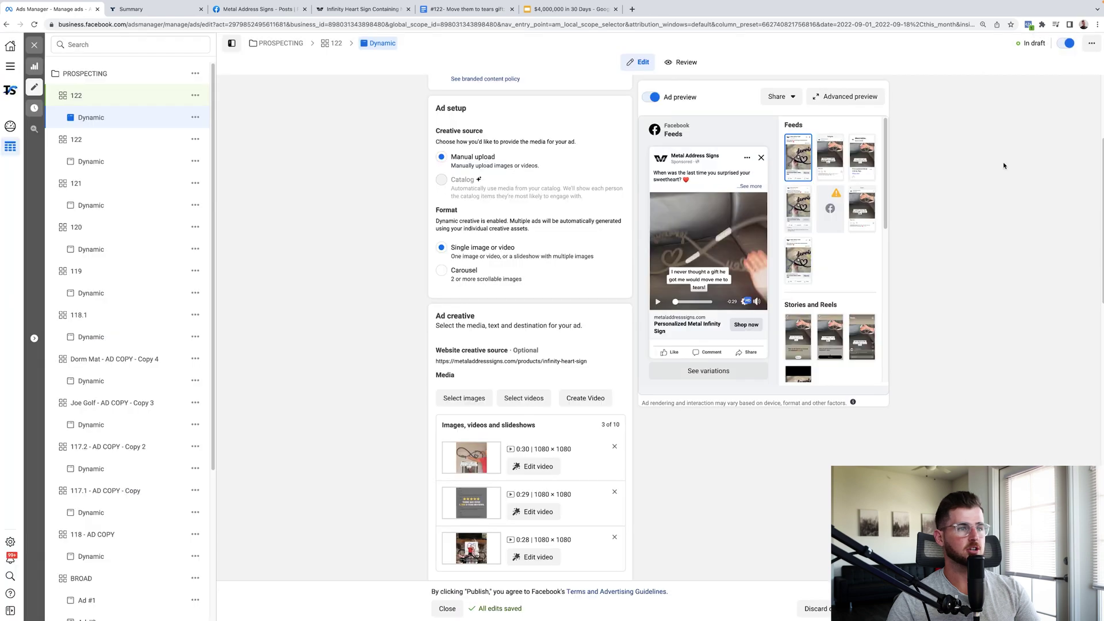
# Limit the ad set list to the PROSPECTING campaign and set the reporting period to Last 7 days
pyautogui.scroll(-5, 955, 421)
pyautogui.scroll(15, 955, 421)
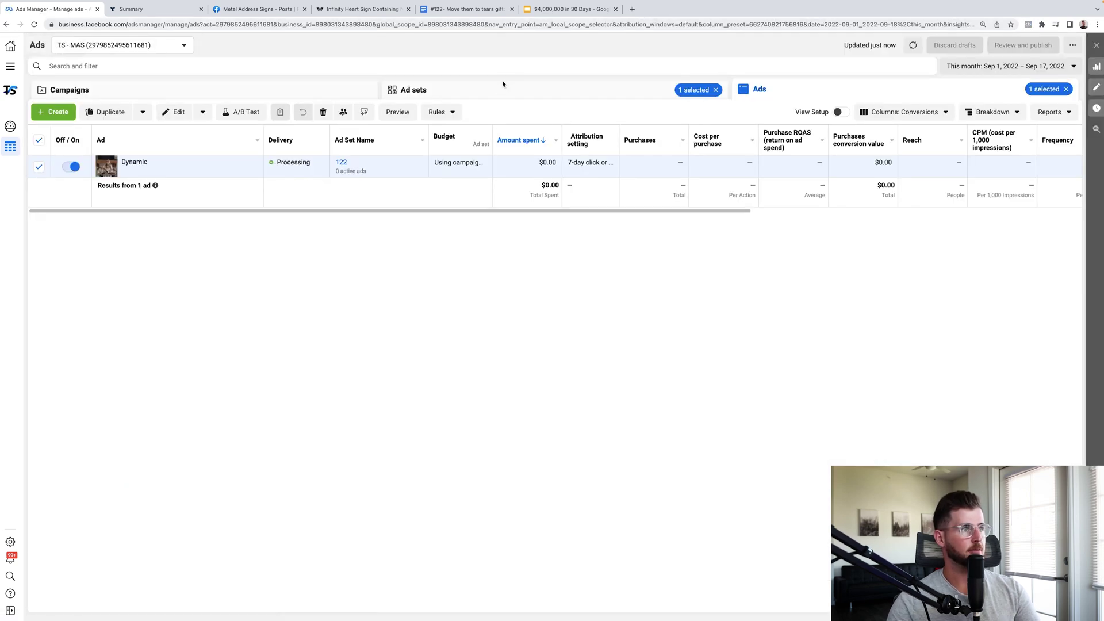
pyautogui.click(499, 89)
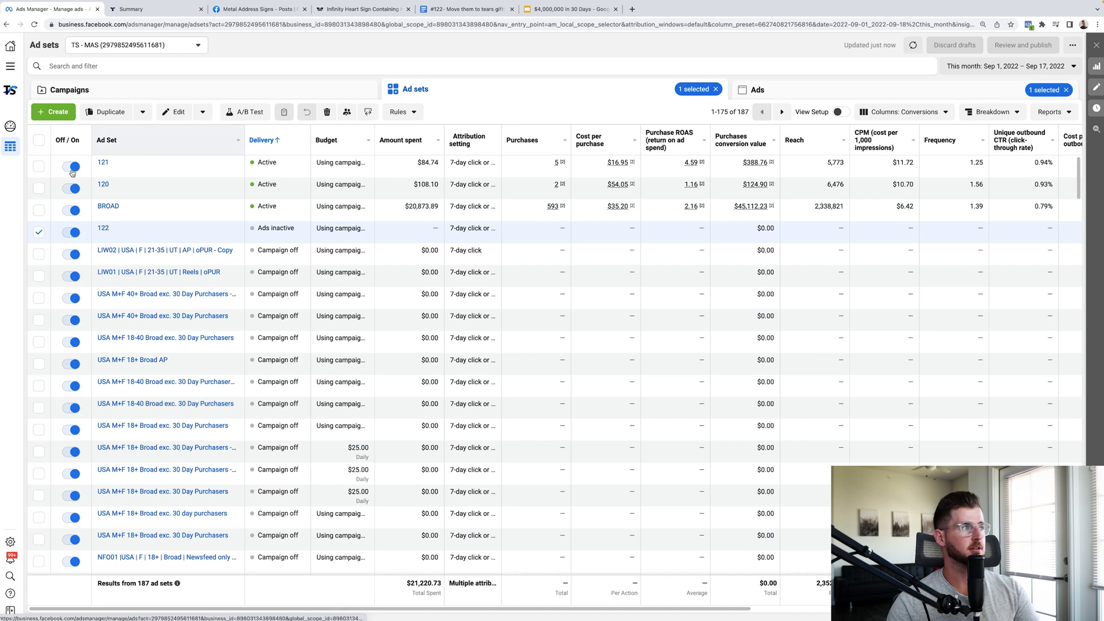
pyautogui.click(281, 90)
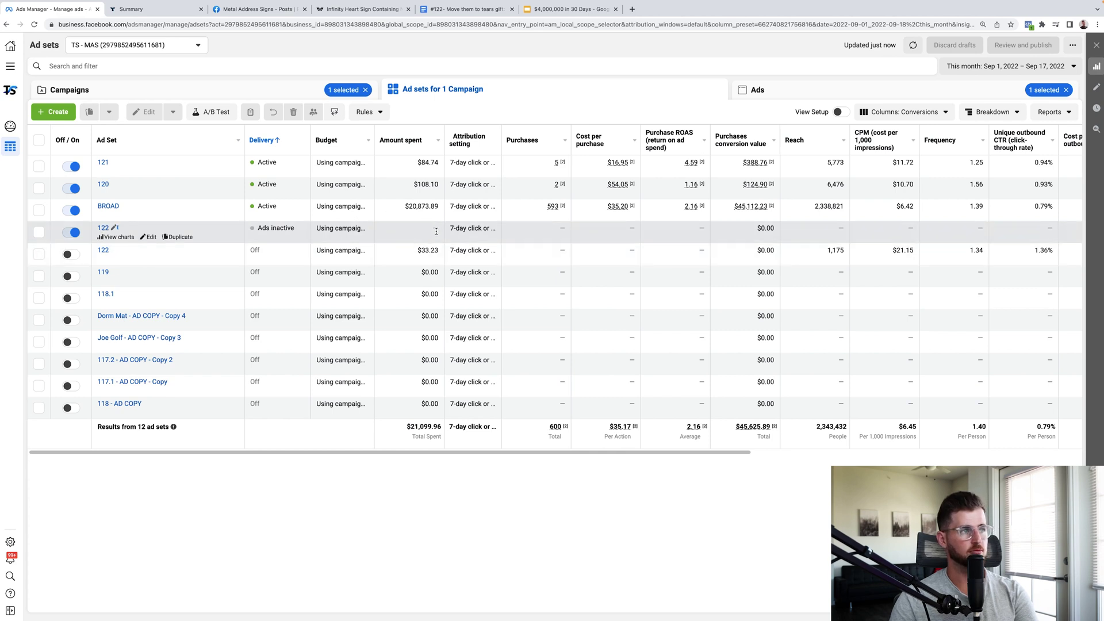
pyautogui.click(1018, 66)
pyautogui.click(1041, 144)
pyautogui.click(986, 227)
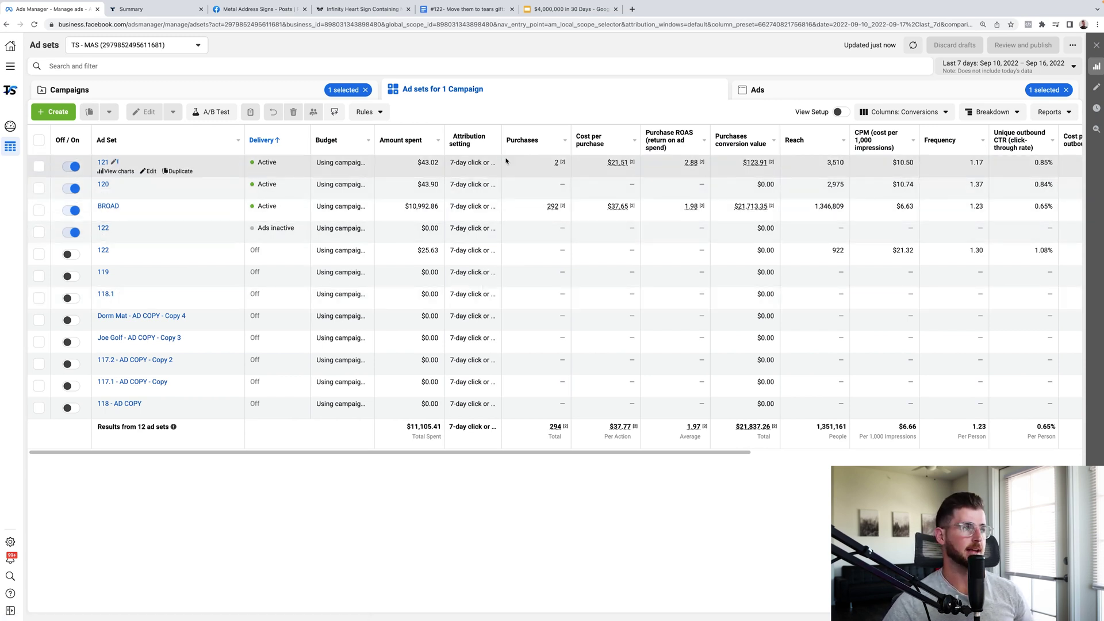
# Open ad set 121 and select its Dynamic ad
pyautogui.click(103, 161)
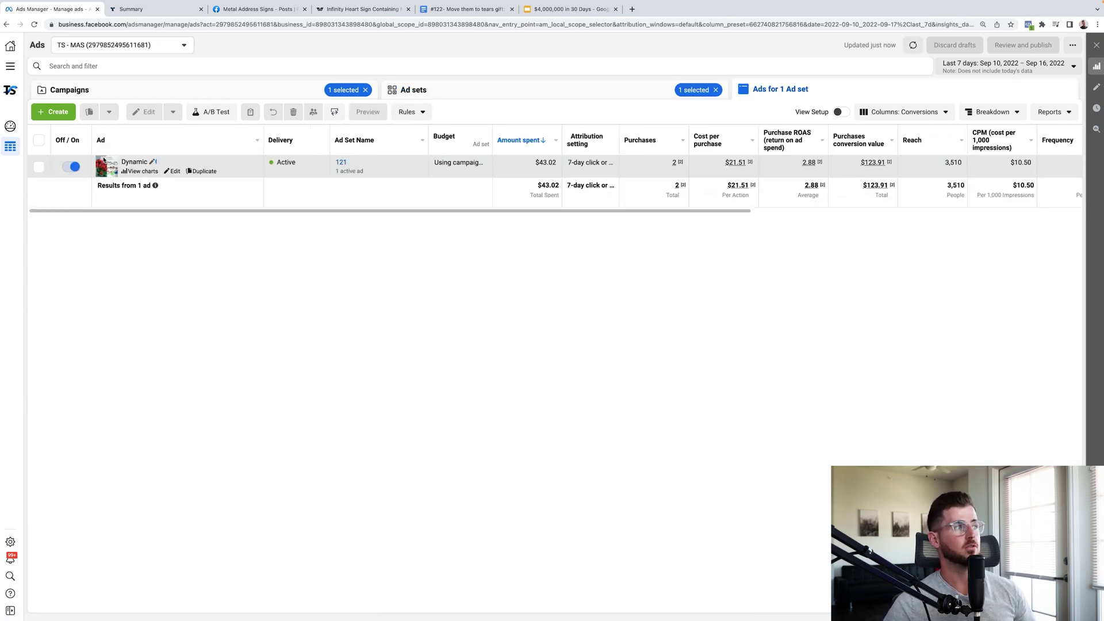
pyautogui.click(39, 166)
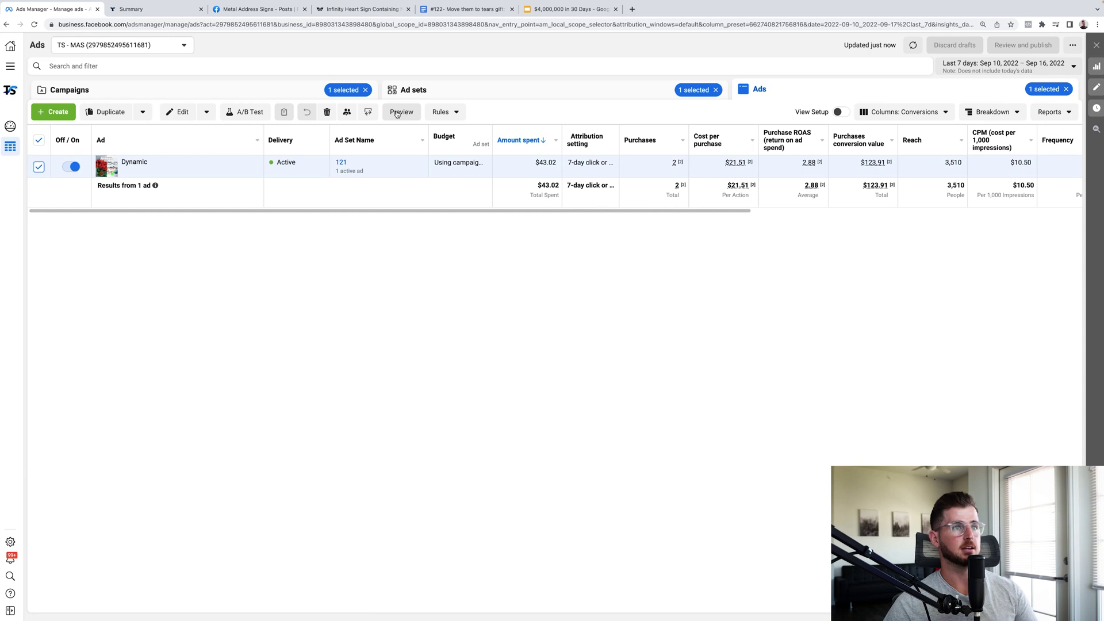
pyautogui.click(397, 113)
pyautogui.click(998, 94)
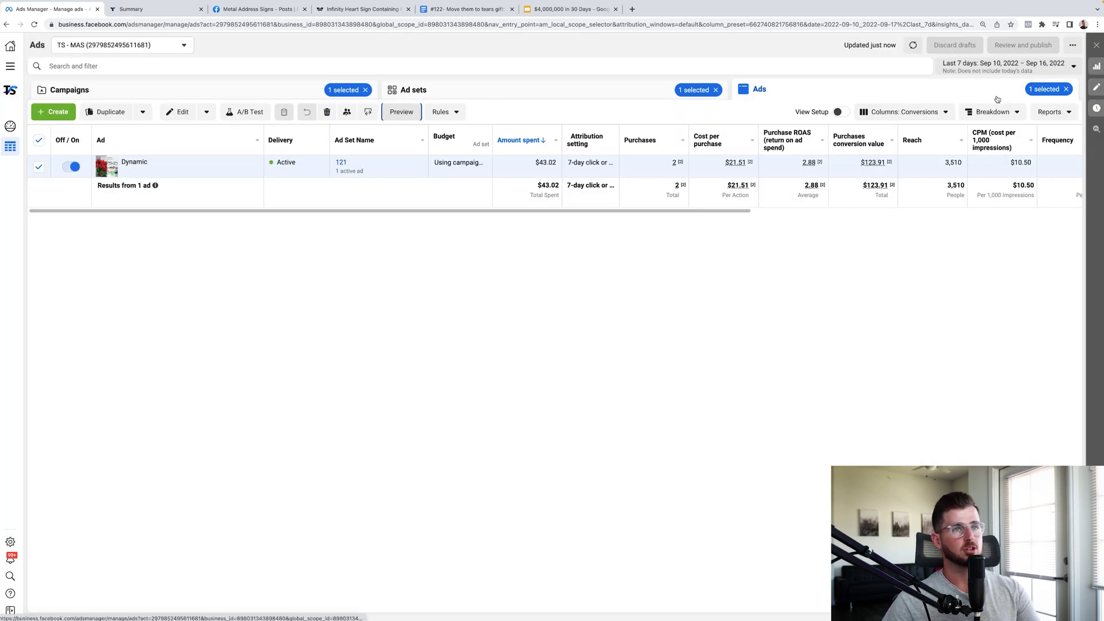
# Try to break down the Dynamic ad's results by dynamic creative element
pyautogui.click(994, 112)
pyautogui.moveTo(991, 193)
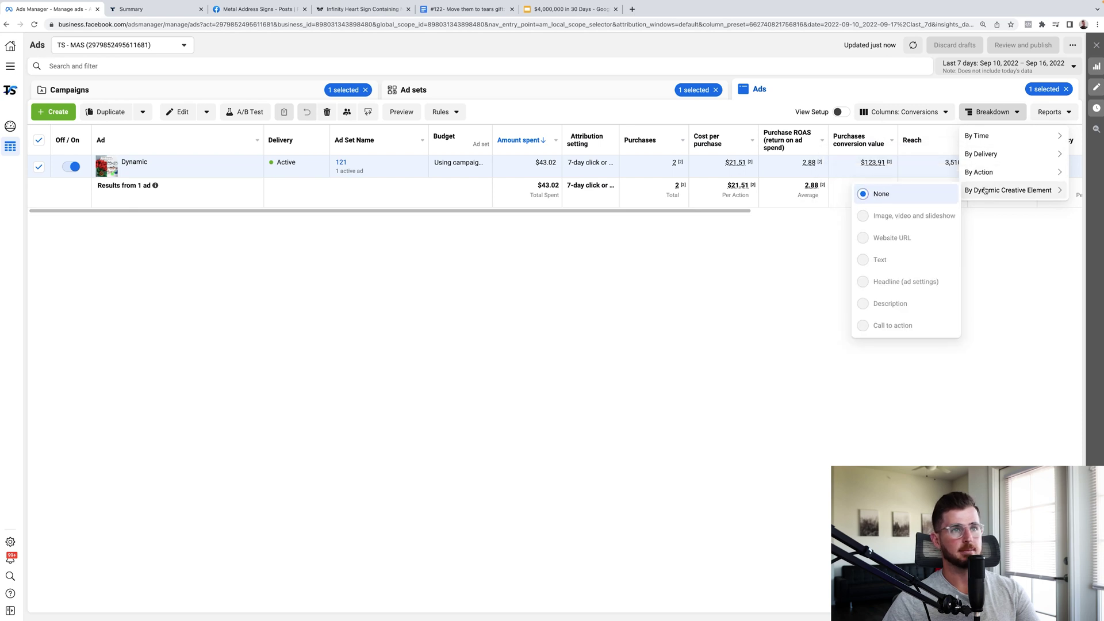
pyautogui.moveTo(980, 154)
pyautogui.click(840, 158)
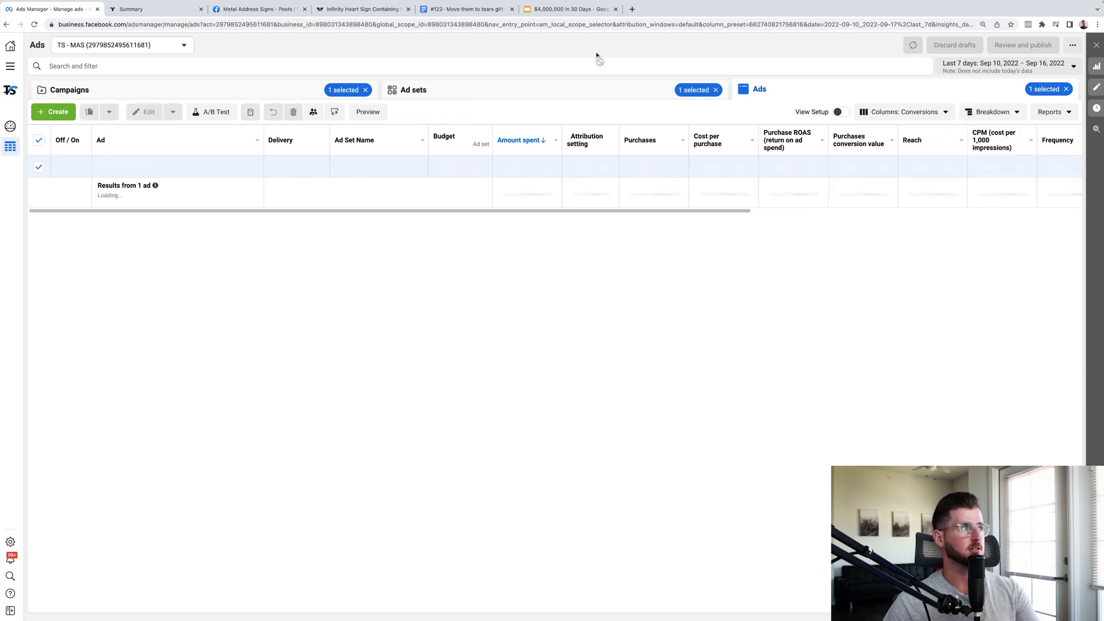
pyautogui.click(983, 114)
pyautogui.moveTo(994, 190)
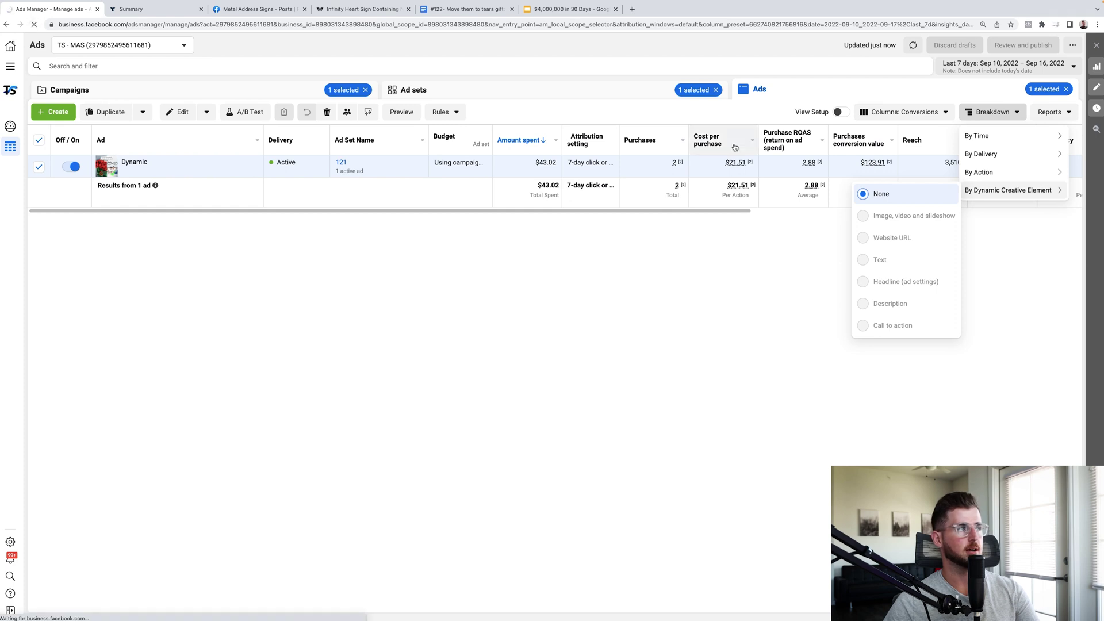
# Break down the Dynamic ad's results by image, video and slideshow, and after reading them, by text
pyautogui.click(992, 112)
pyautogui.moveTo(1008, 191)
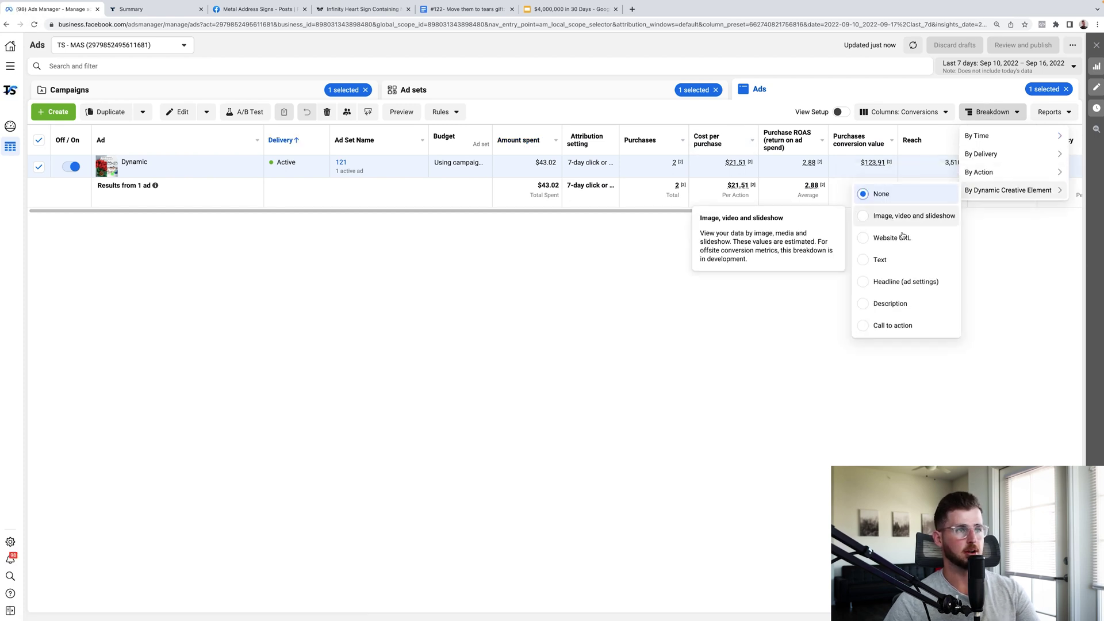
pyautogui.click(894, 217)
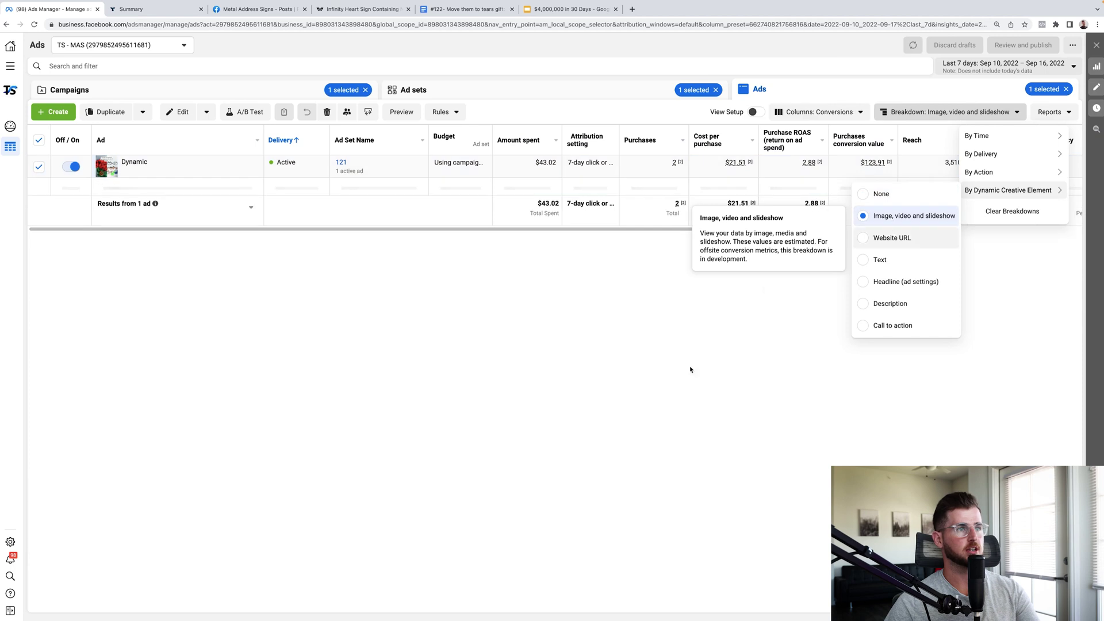
pyautogui.click(690, 369)
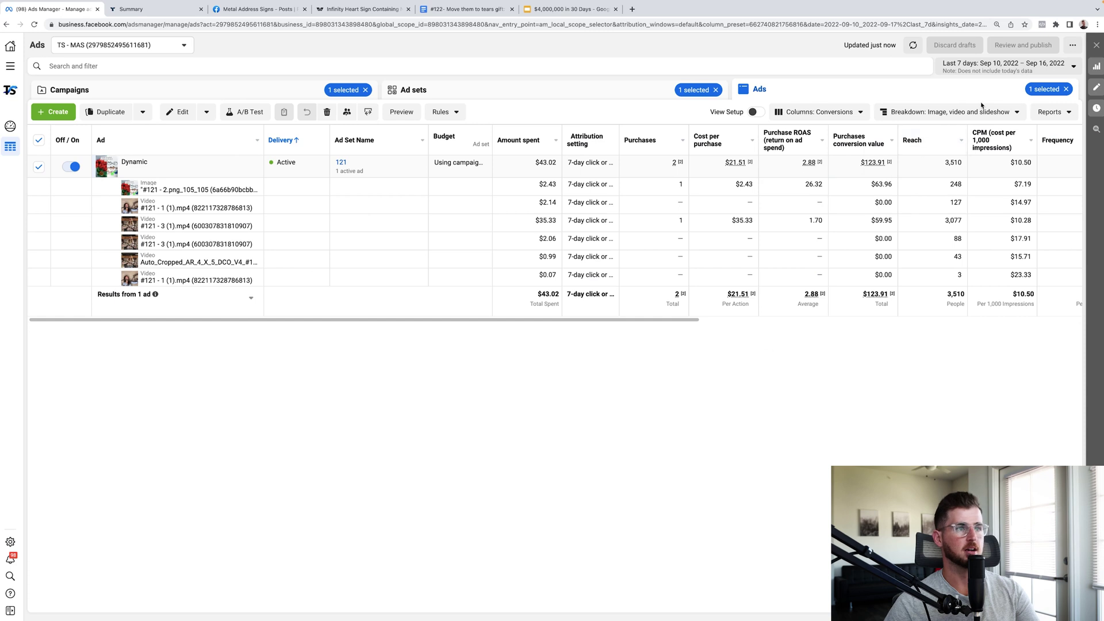
pyautogui.click(949, 112)
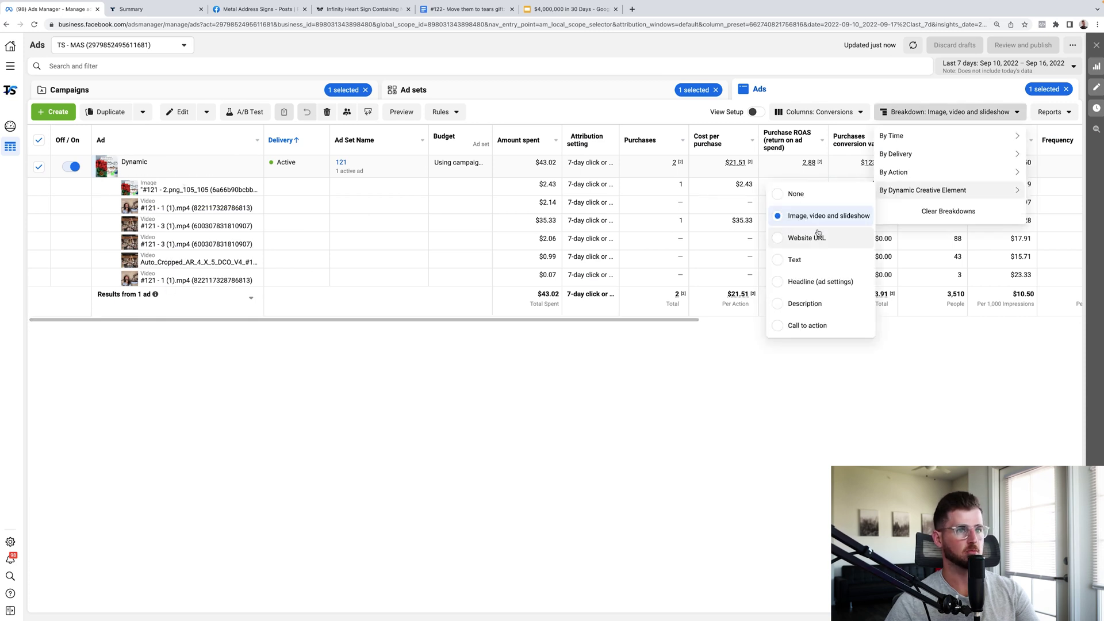
pyautogui.click(816, 260)
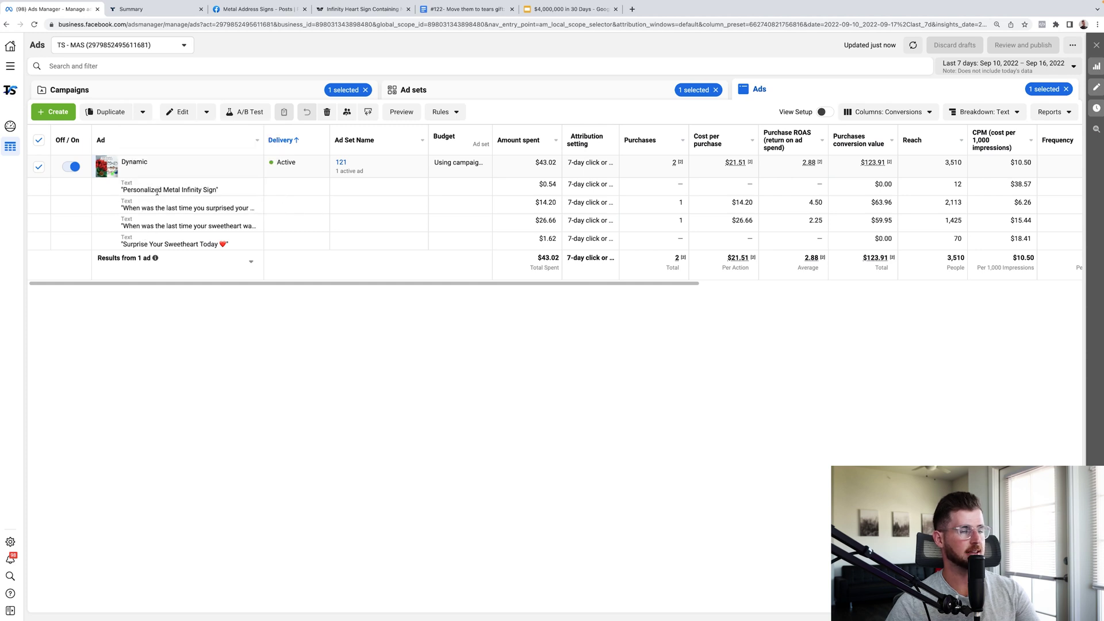
# Review the Dynamic ad's results broken down by headline (ad settings) and clear the breakdown
pyautogui.click(985, 111)
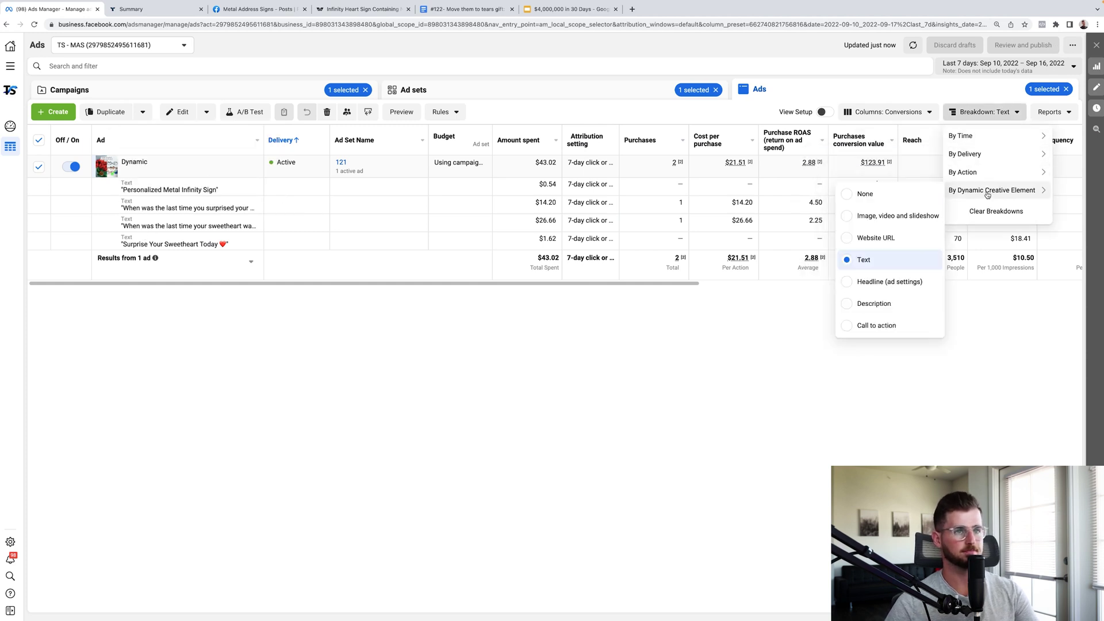
pyautogui.moveTo(985, 190)
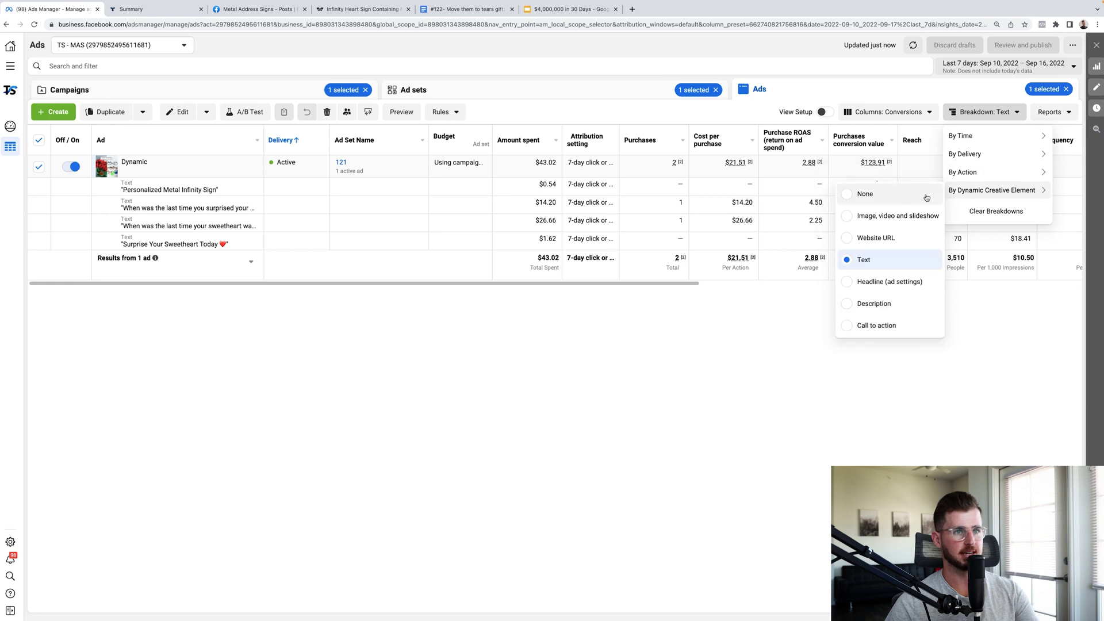
pyautogui.click(889, 281)
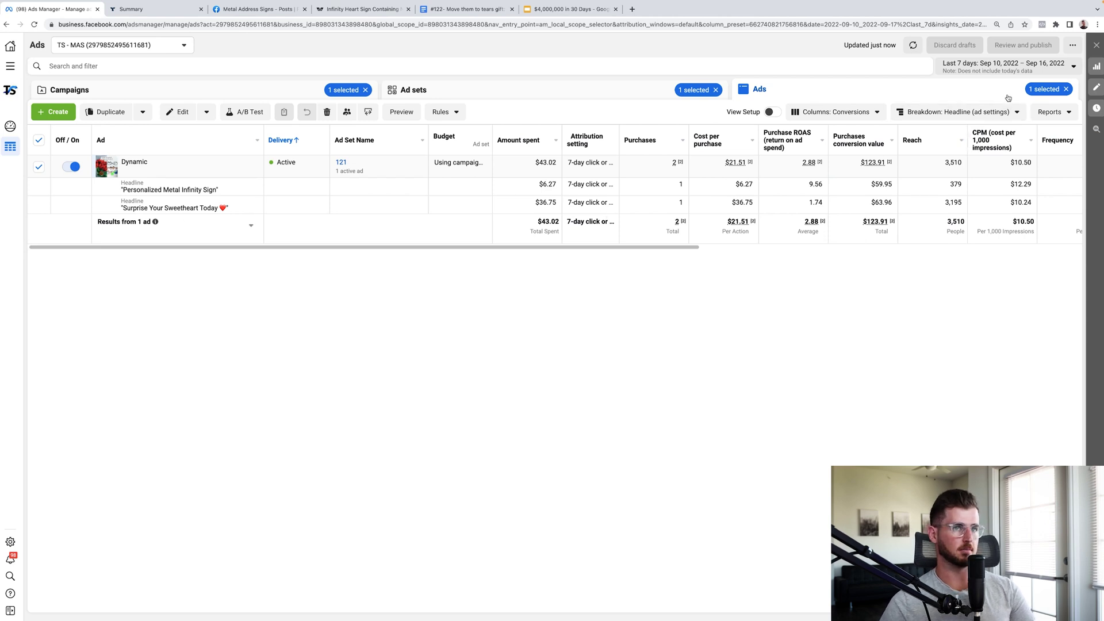
pyautogui.click(998, 111)
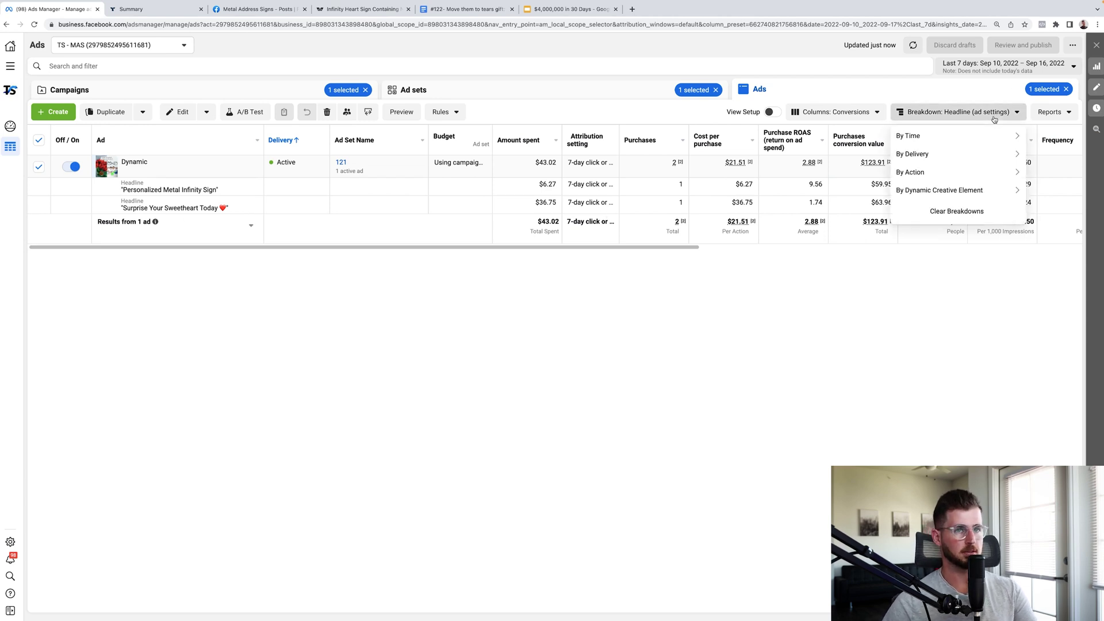
pyautogui.click(957, 213)
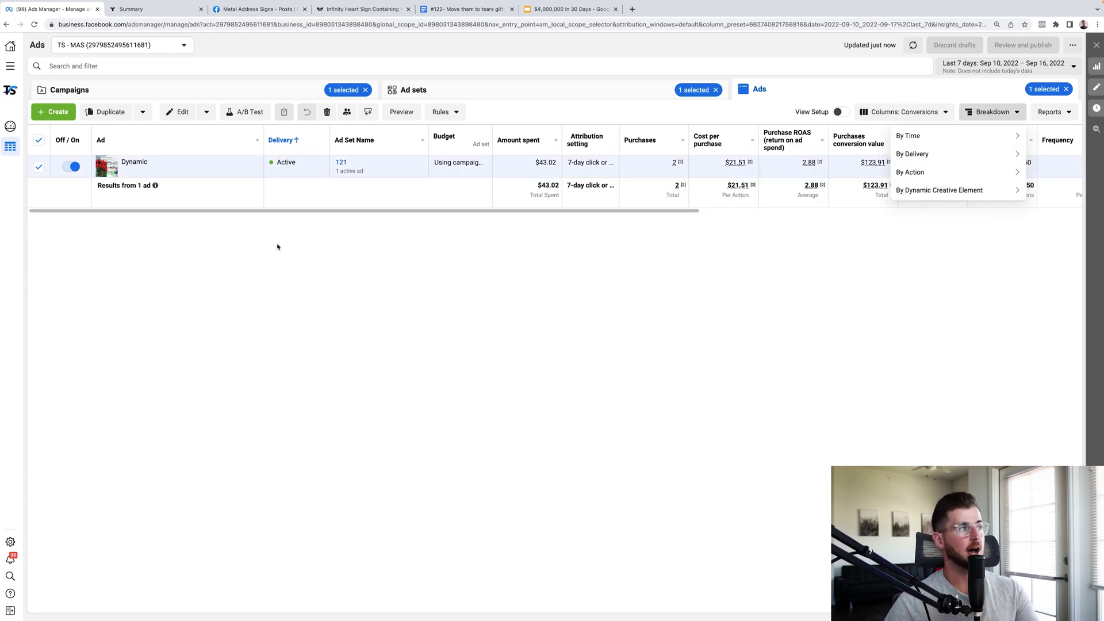
# Open ad set 121's Dynamic ad as its Facebook posts and look through the post variations
pyautogui.click(401, 111)
pyautogui.click(473, 99)
pyautogui.click(509, 219)
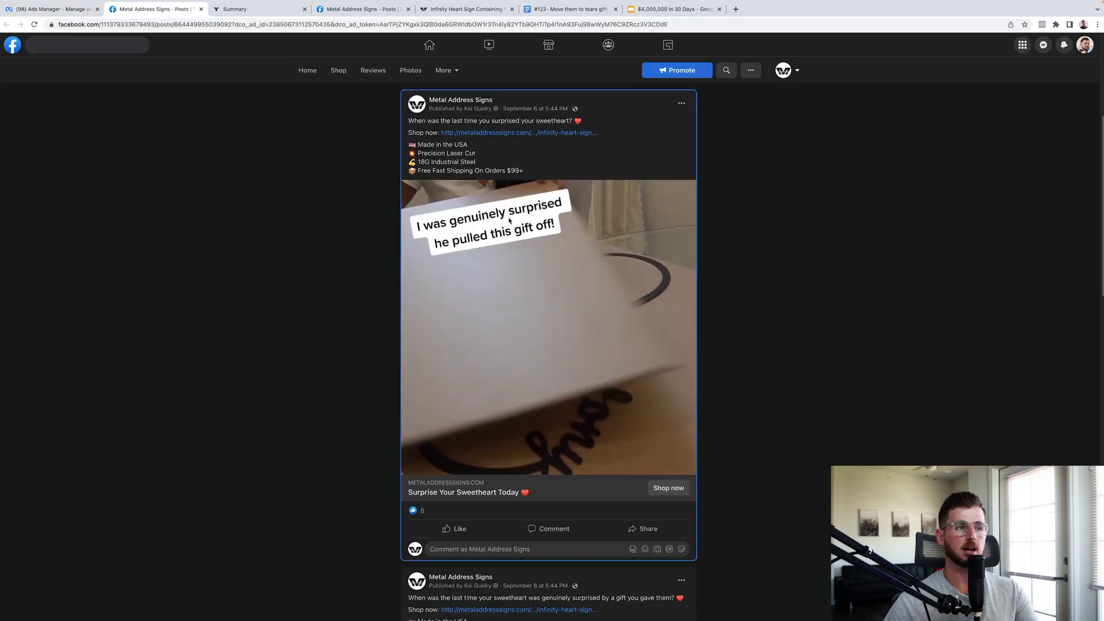
pyautogui.scroll(-2, 416, 380)
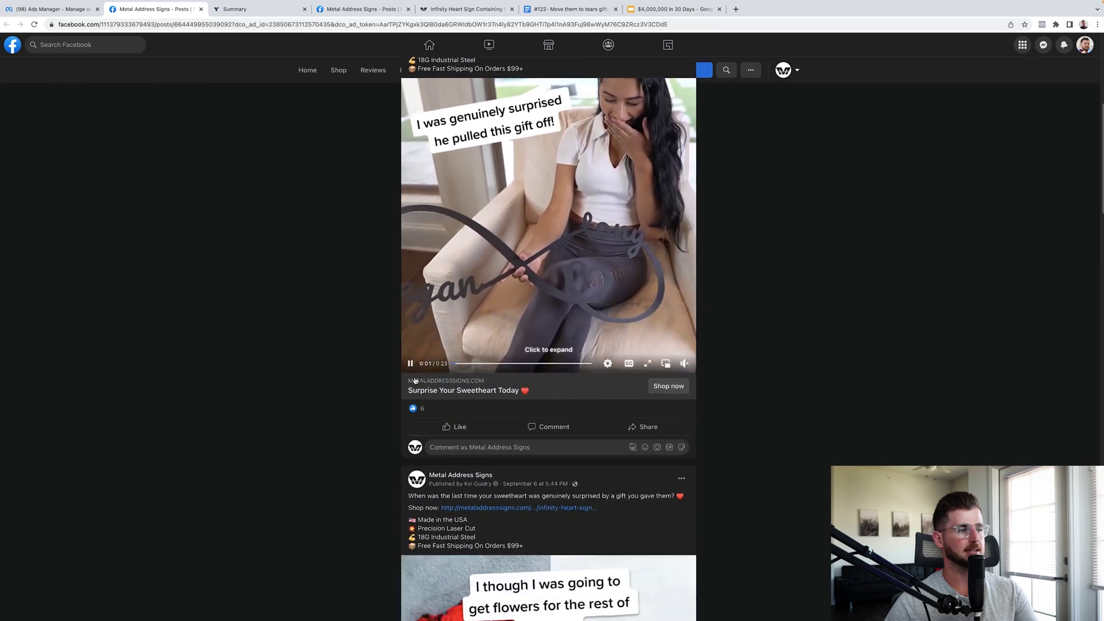
# Compare the Dynamic ad's sweetheart-surprise video post with the roses image post and the unrelated page posts beneath them
pyautogui.scroll(-15, 415, 380)
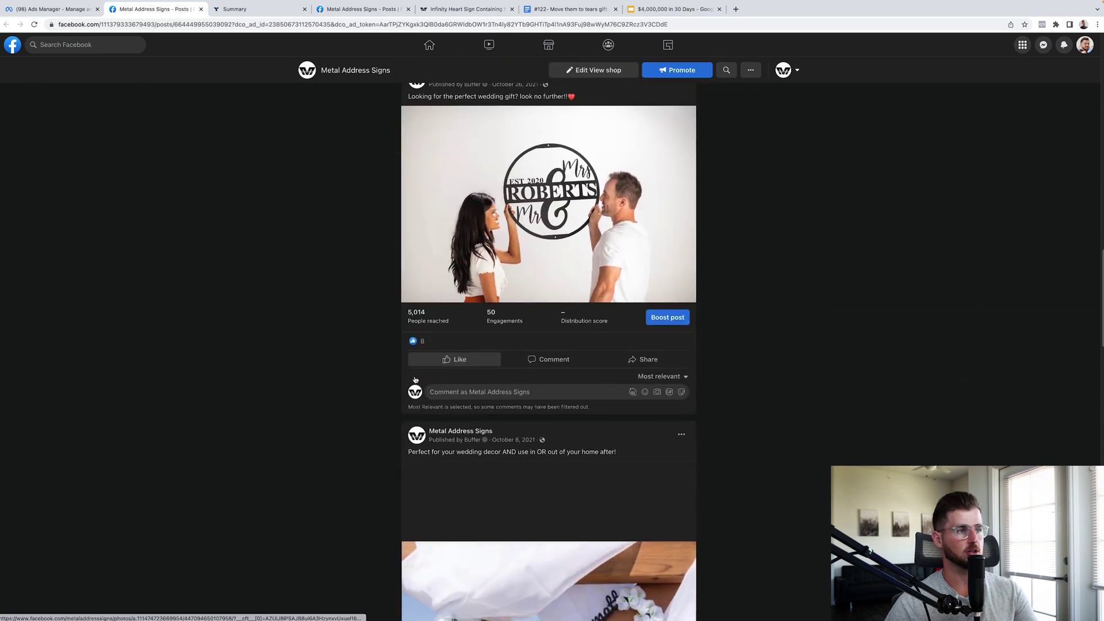
pyautogui.scroll(20, 416, 380)
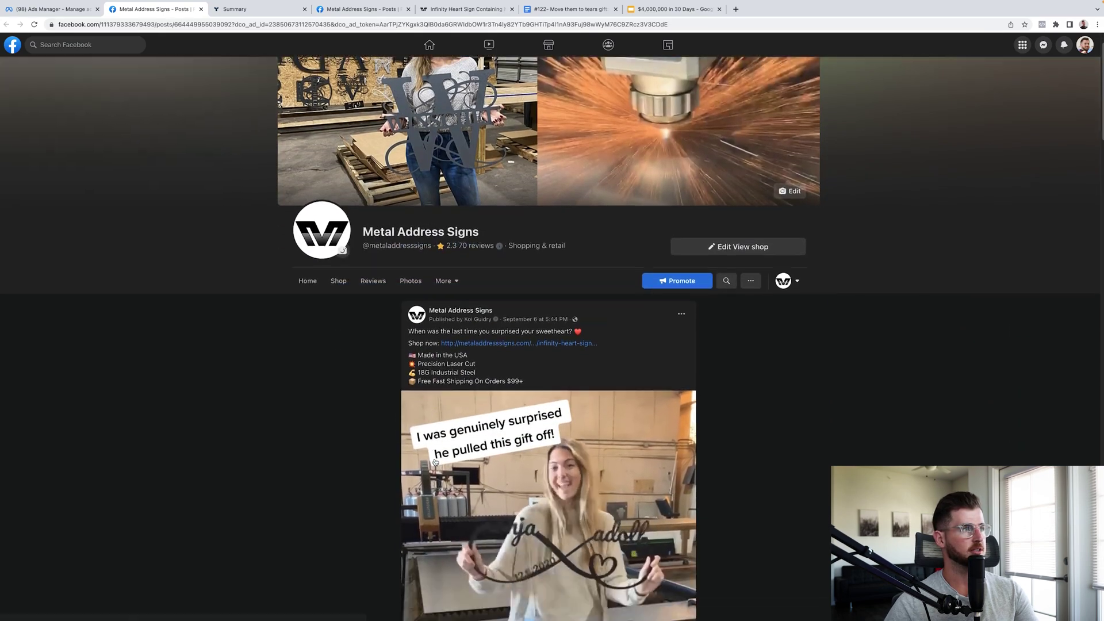
pyautogui.scroll(-4, 435, 462)
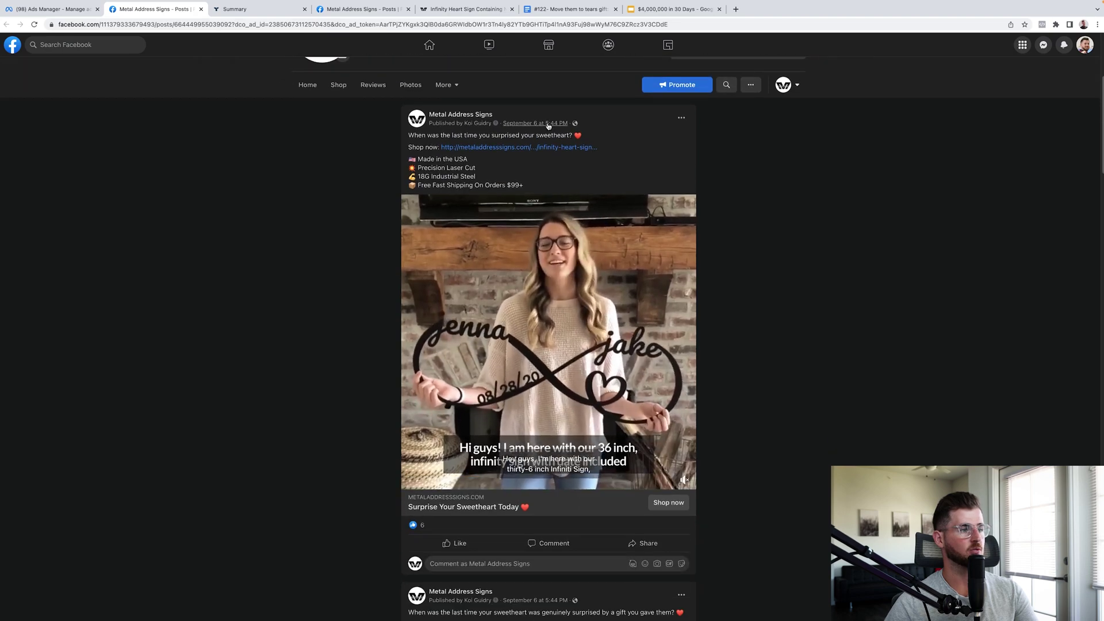
pyautogui.scroll(-7, 426, 467)
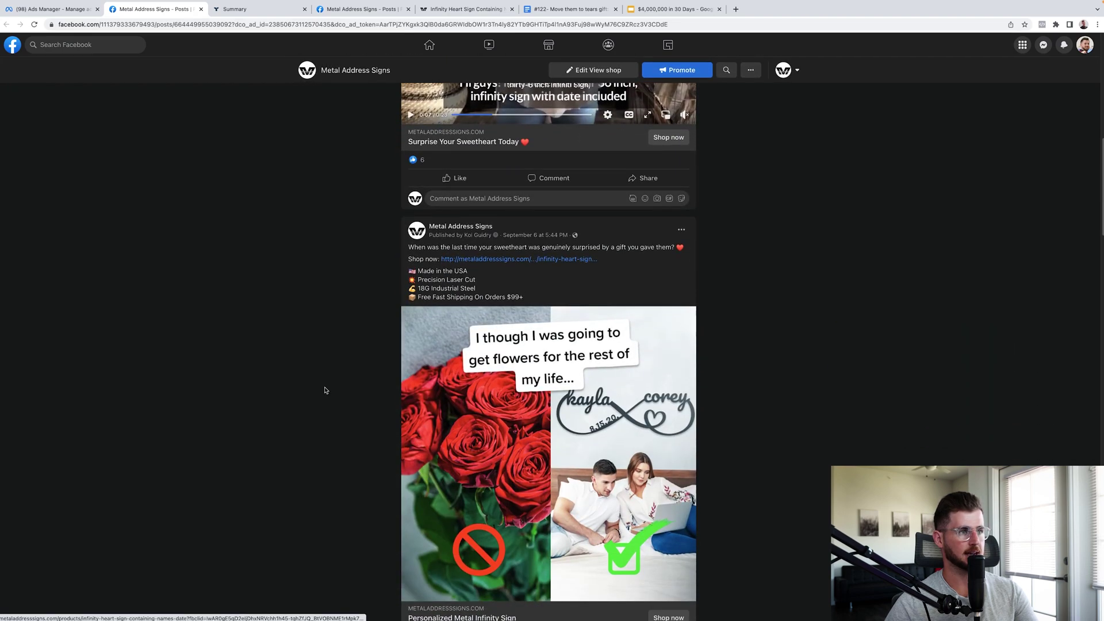
pyautogui.scroll(-2, 325, 390)
pyautogui.scroll(5, 325, 390)
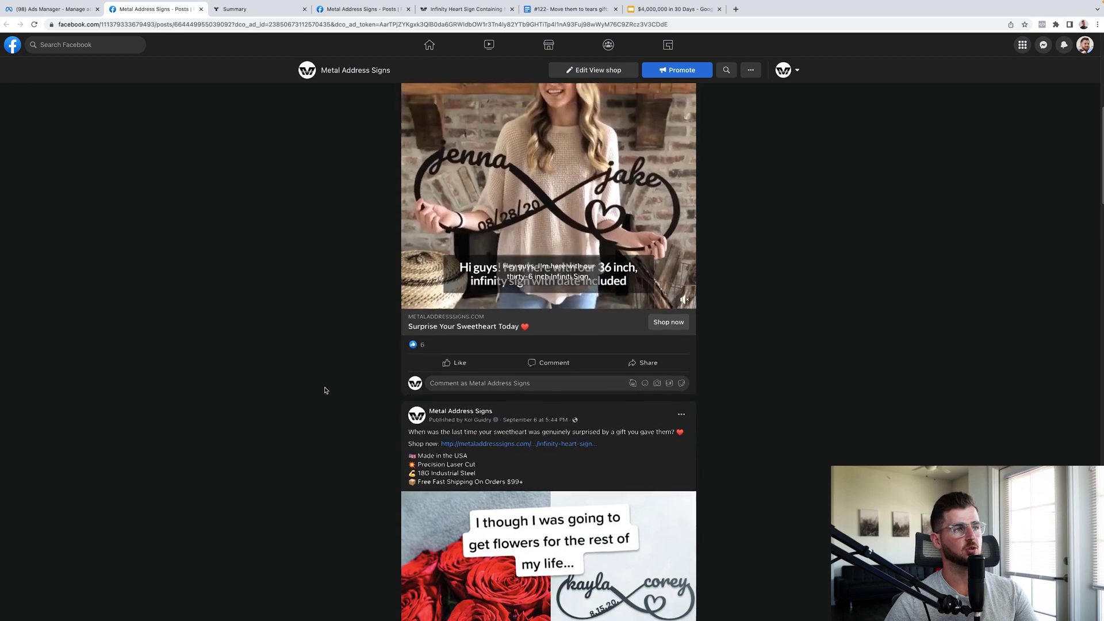
pyautogui.scroll(4, 325, 390)
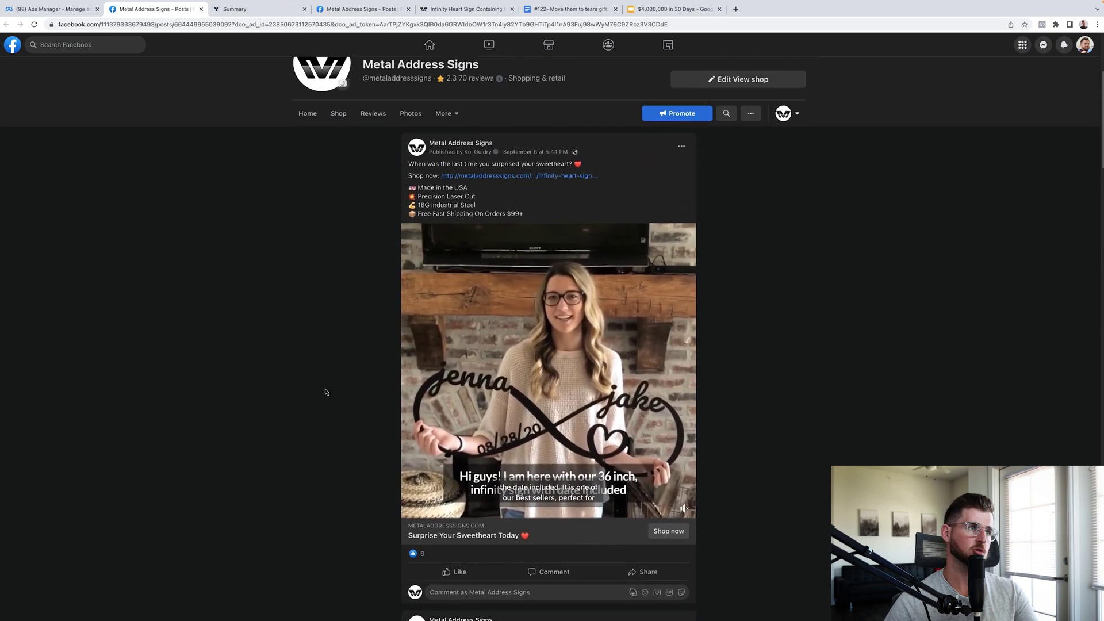
pyautogui.scroll(-10, 325, 392)
pyautogui.scroll(10, 325, 390)
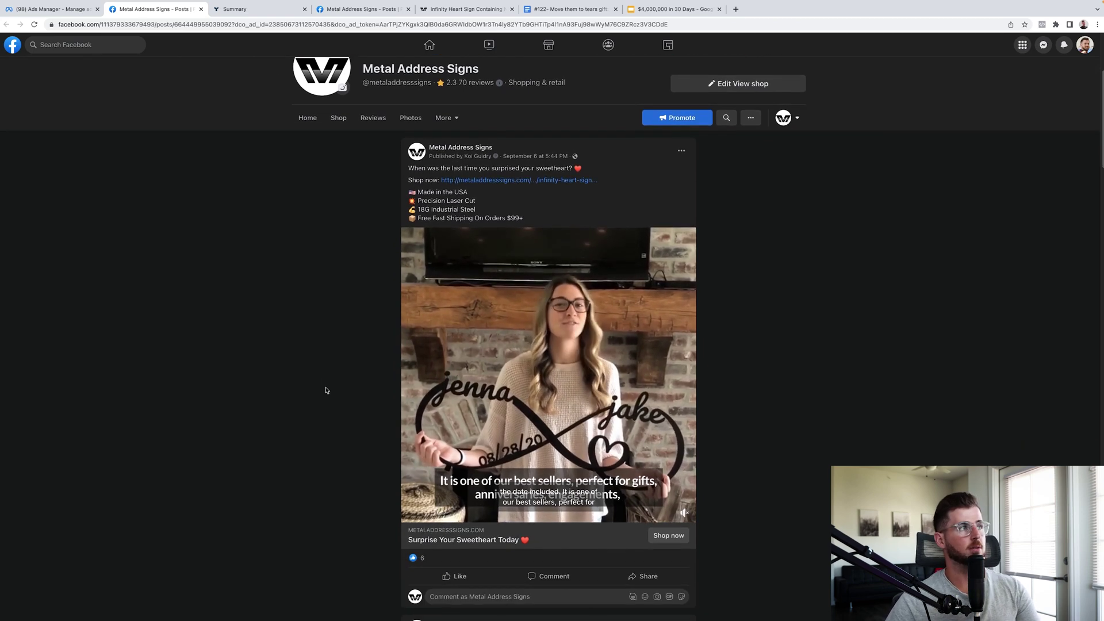
# Switch back to Ads Manager, show the campaign's ad sets and select the BROAD ad set
pyautogui.click(47, 34)
pyautogui.click(411, 102)
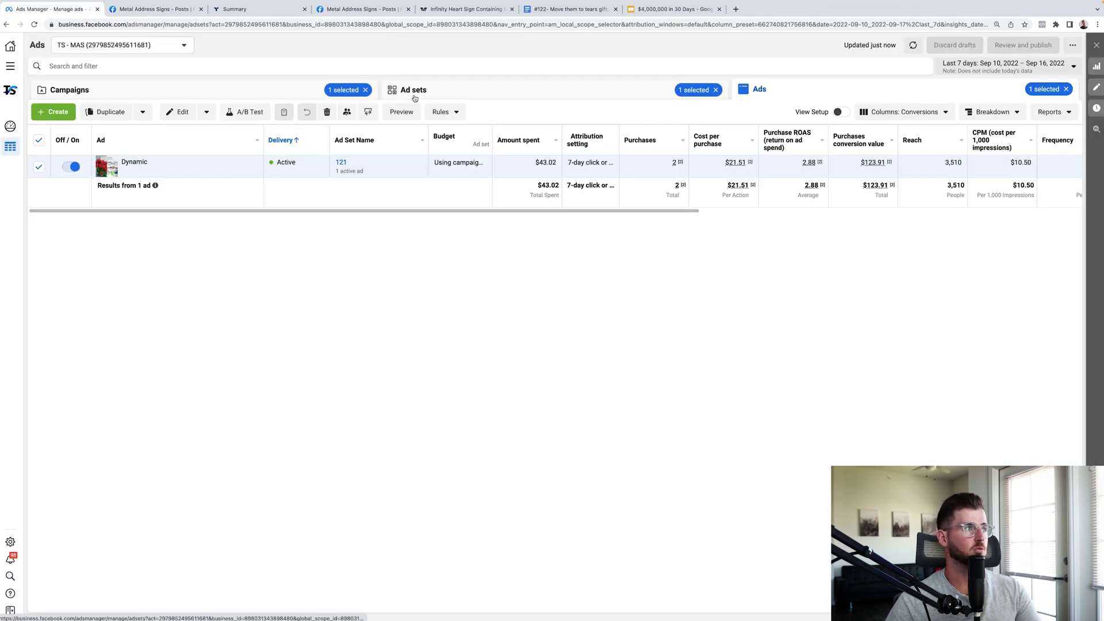
pyautogui.click(429, 93)
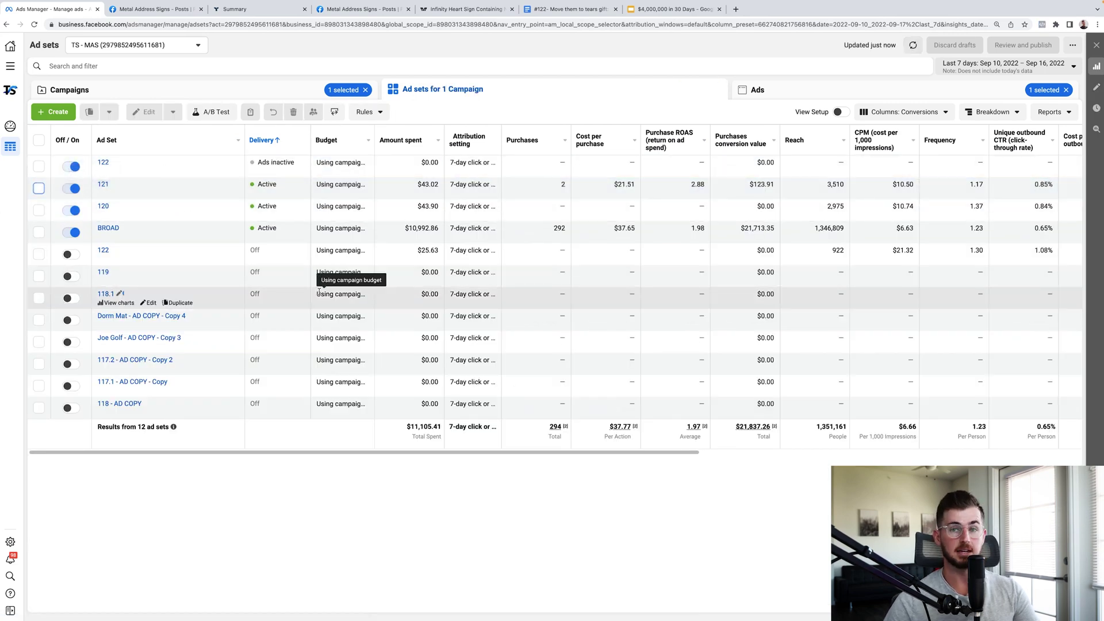
pyautogui.click(903, 111)
pyautogui.click(991, 112)
pyautogui.moveTo(982, 192)
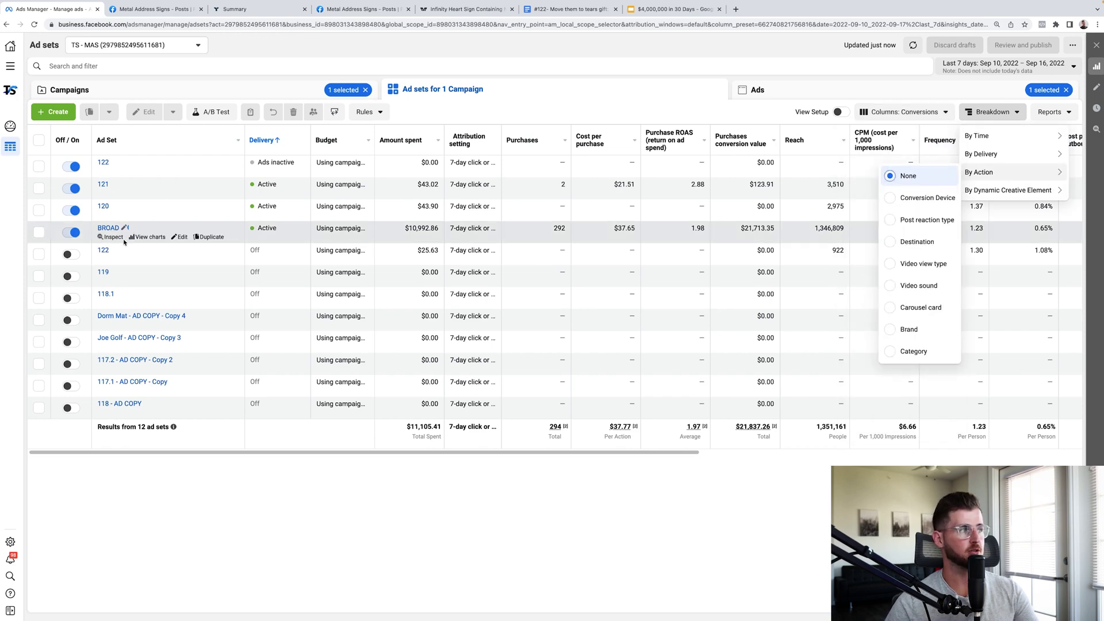
pyautogui.click(106, 230)
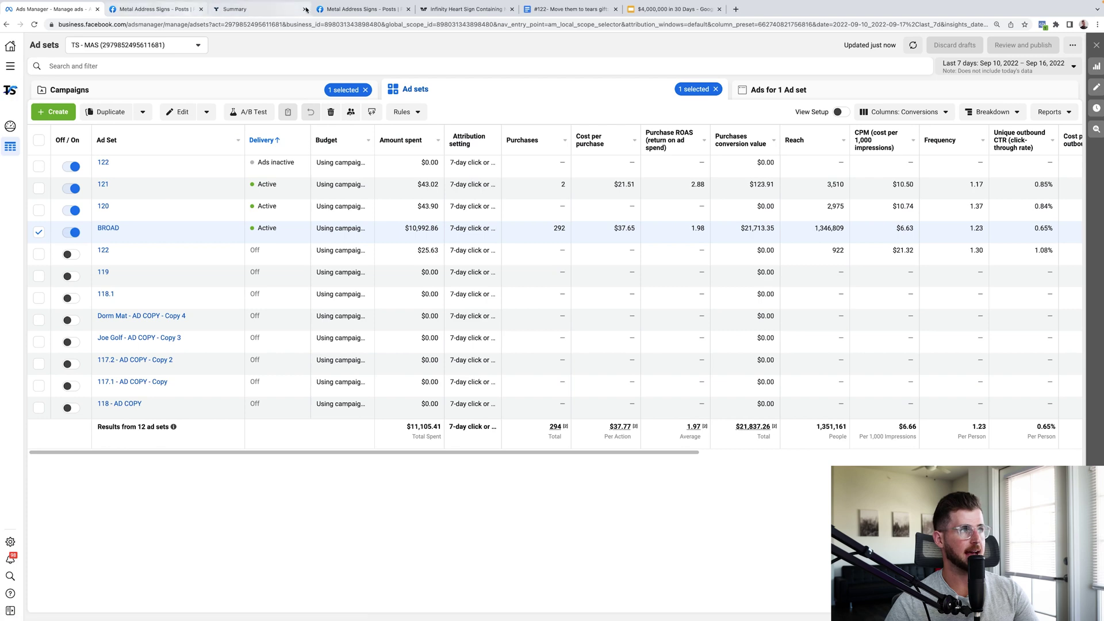
# Return to the Facebook posts, open the "Surprise Your Sweetheart Today" video post on its own page and copy the post ID from its URL
pyautogui.click(175, 10)
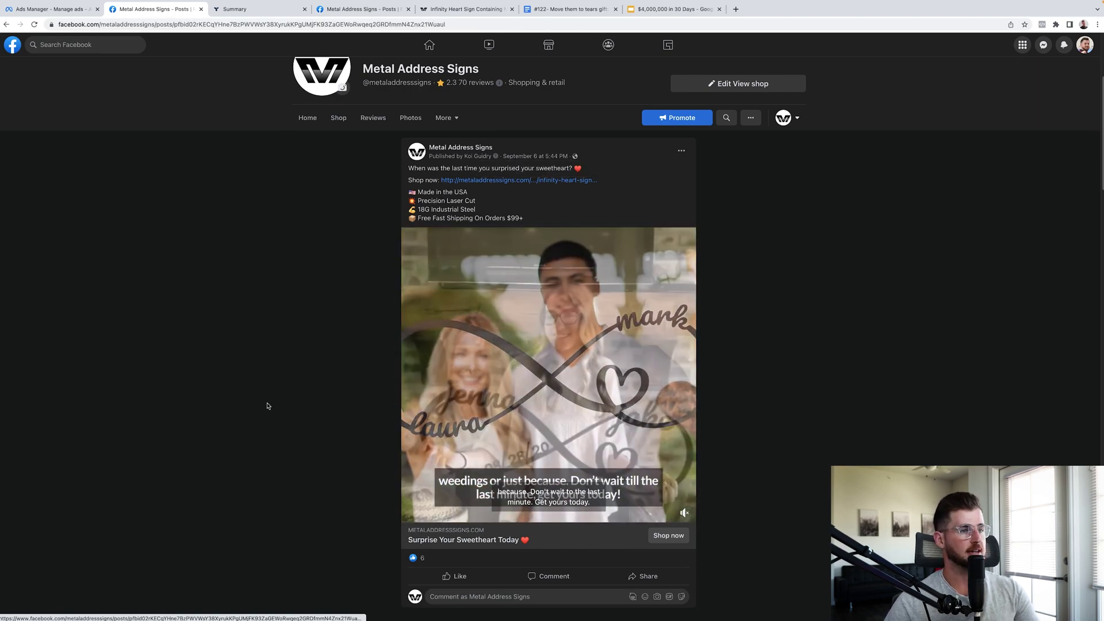
pyautogui.scroll(-5, 267, 406)
pyautogui.scroll(2, 267, 406)
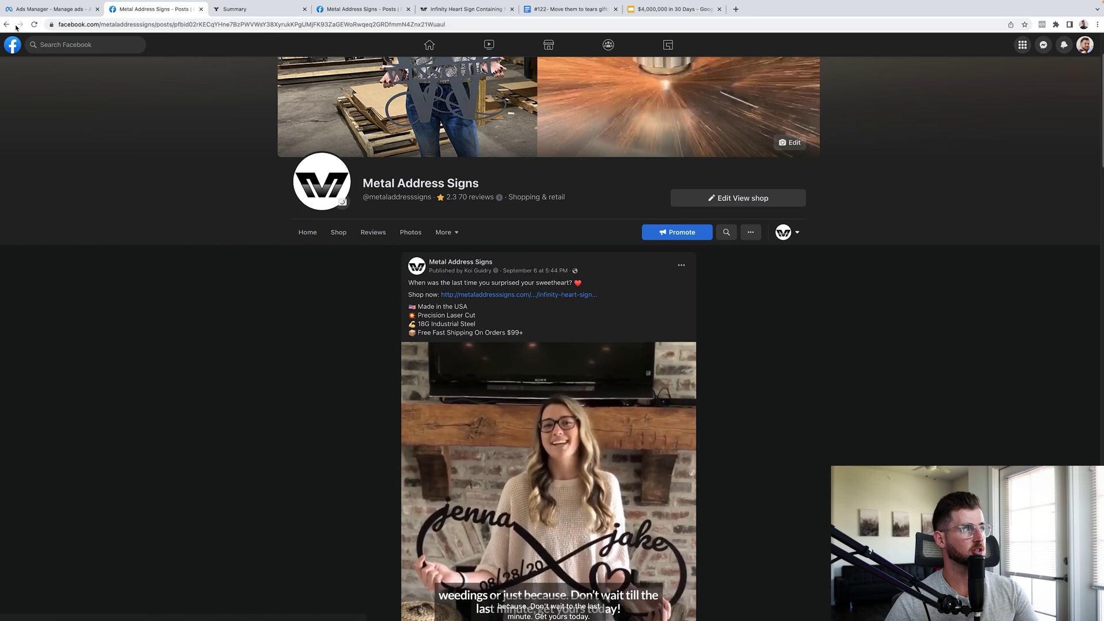
pyautogui.scroll(-2, 333, 460)
pyautogui.scroll(-5, 333, 457)
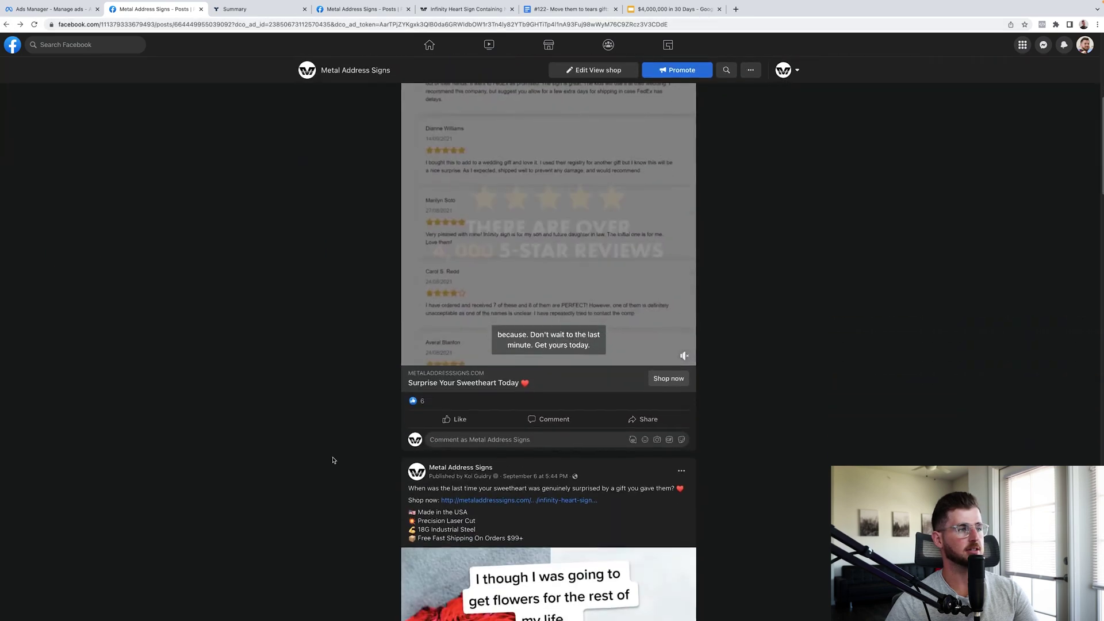
pyautogui.scroll(10, 332, 456)
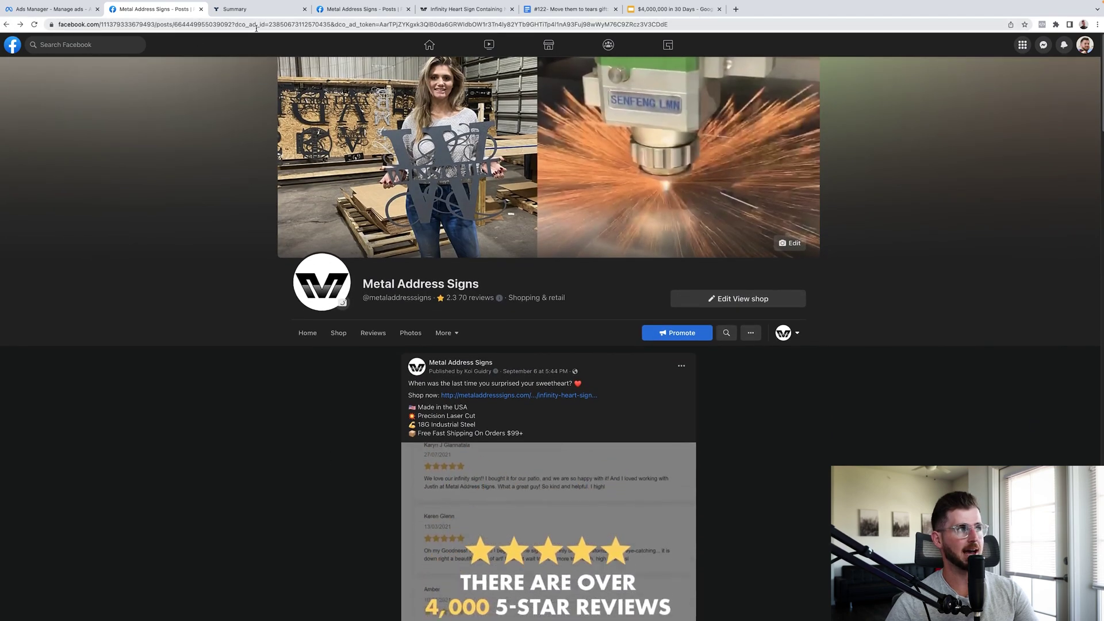
pyautogui.scroll(-10, 293, 308)
pyautogui.scroll(-3, 293, 308)
pyautogui.scroll(7, 291, 309)
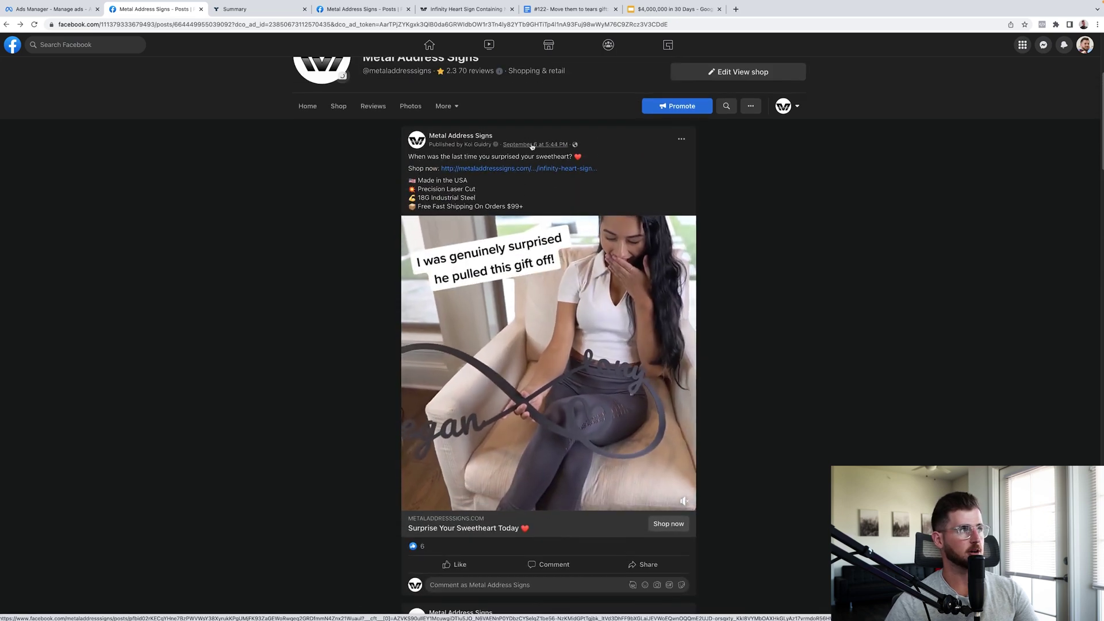
pyautogui.click(532, 146)
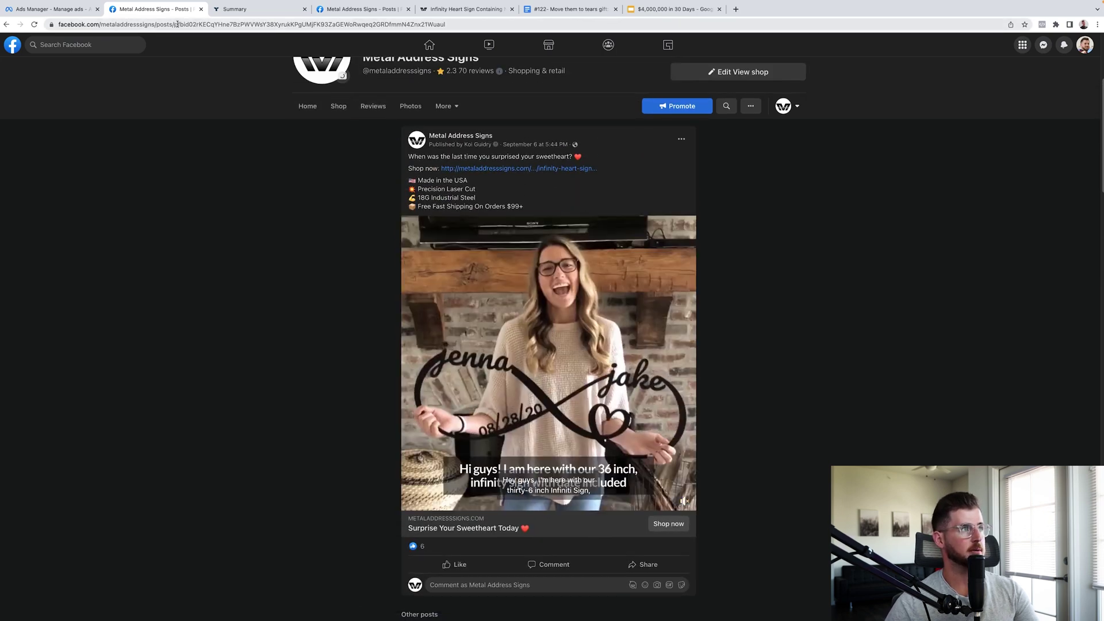
pyautogui.doubleClick(195, 25)
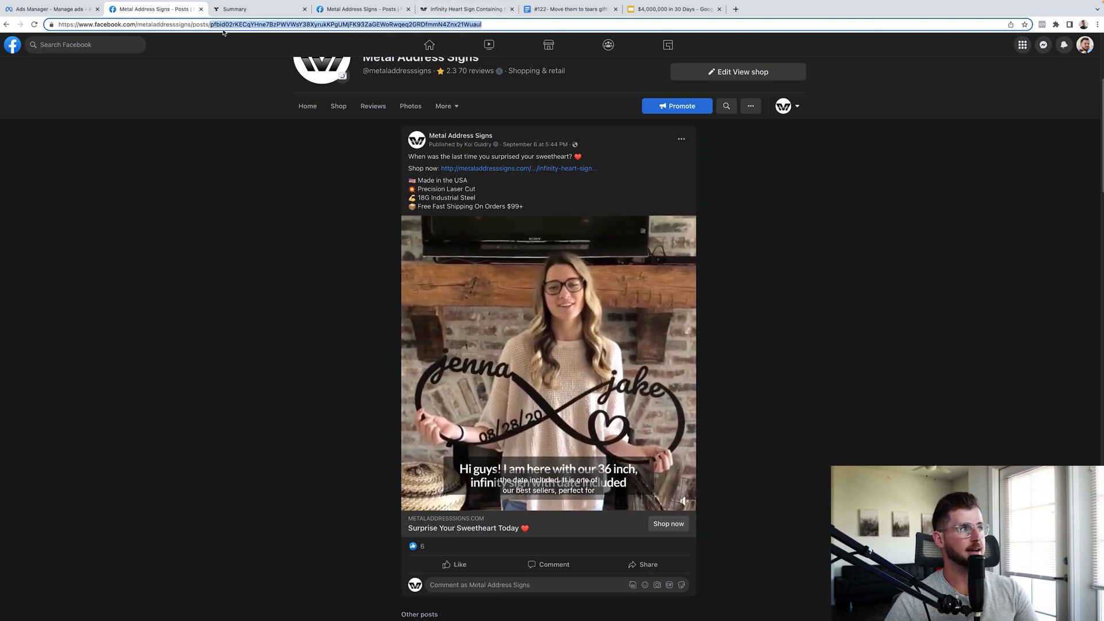
# In Ads Manager, duplicate Ad #11 in the BROAD ad set and name the copy Ad #12
pyautogui.click(53, 16)
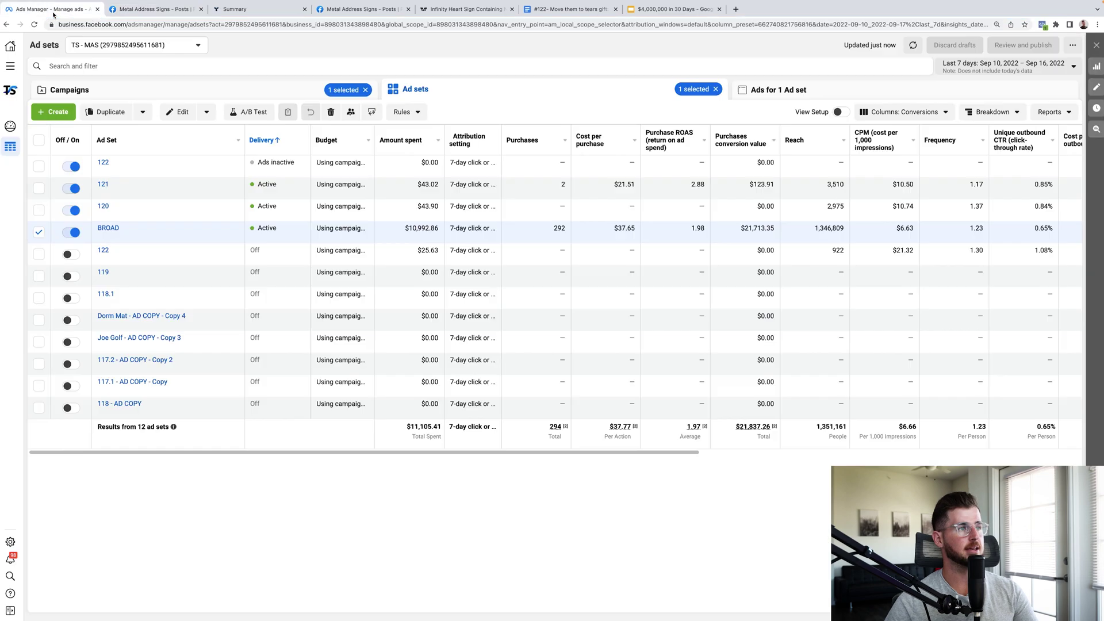
pyautogui.click(108, 229)
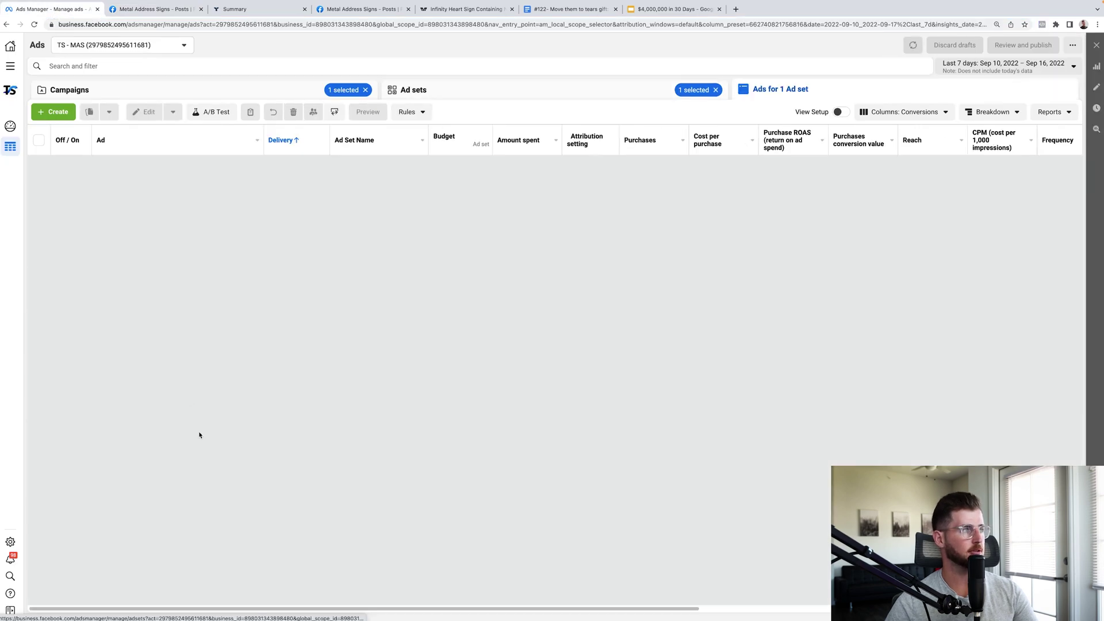
pyautogui.click(39, 167)
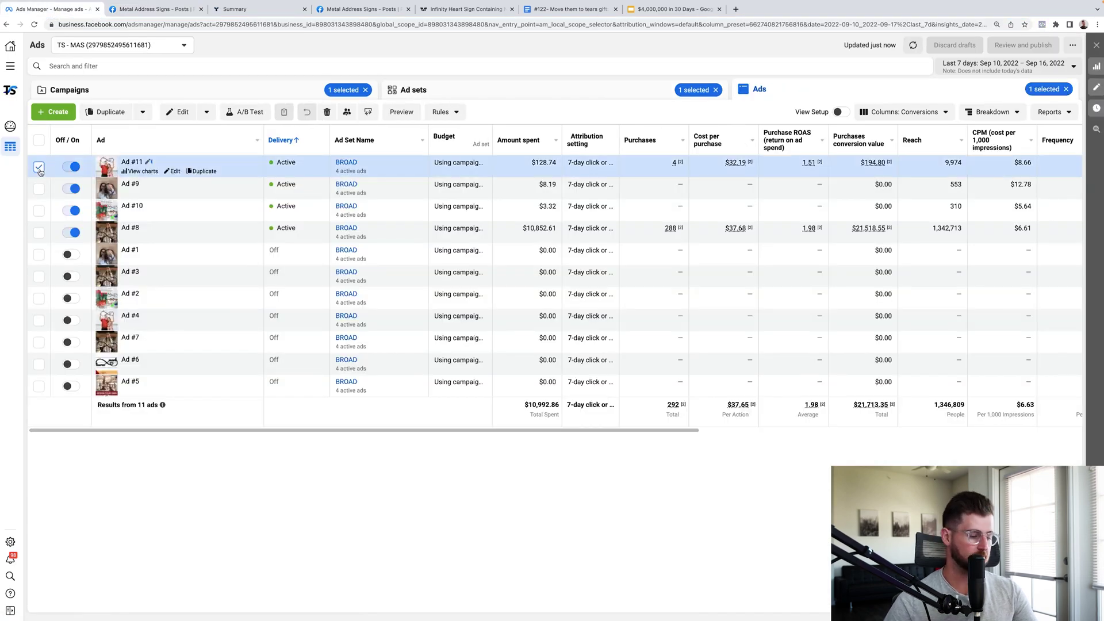
pyautogui.press('super+d')
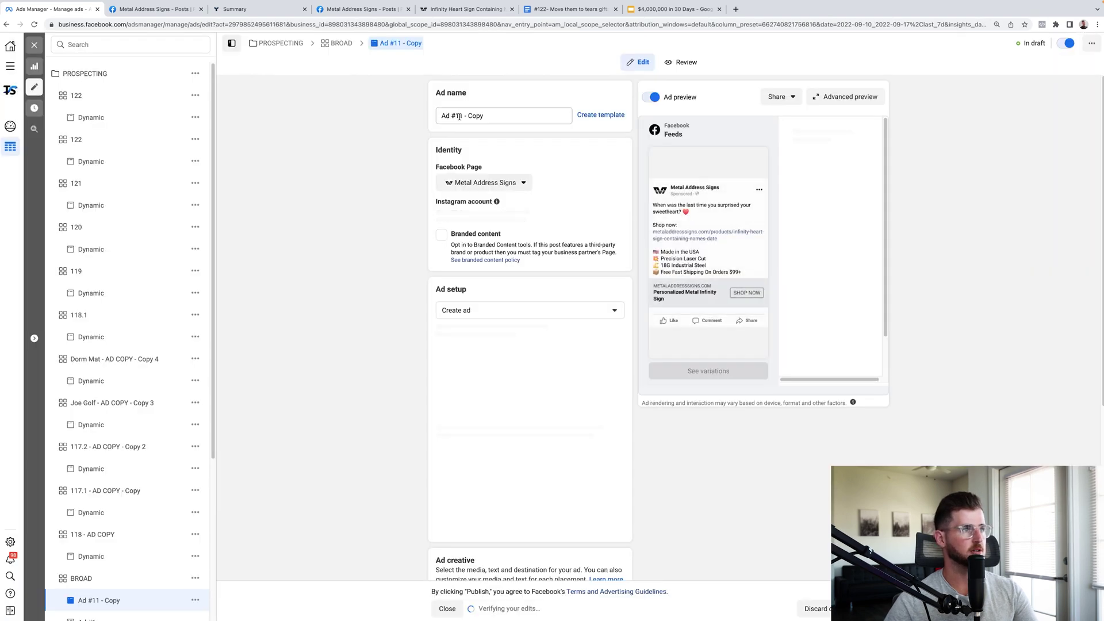
pyautogui.moveTo(458, 116); pyautogui.dragTo(484, 116)
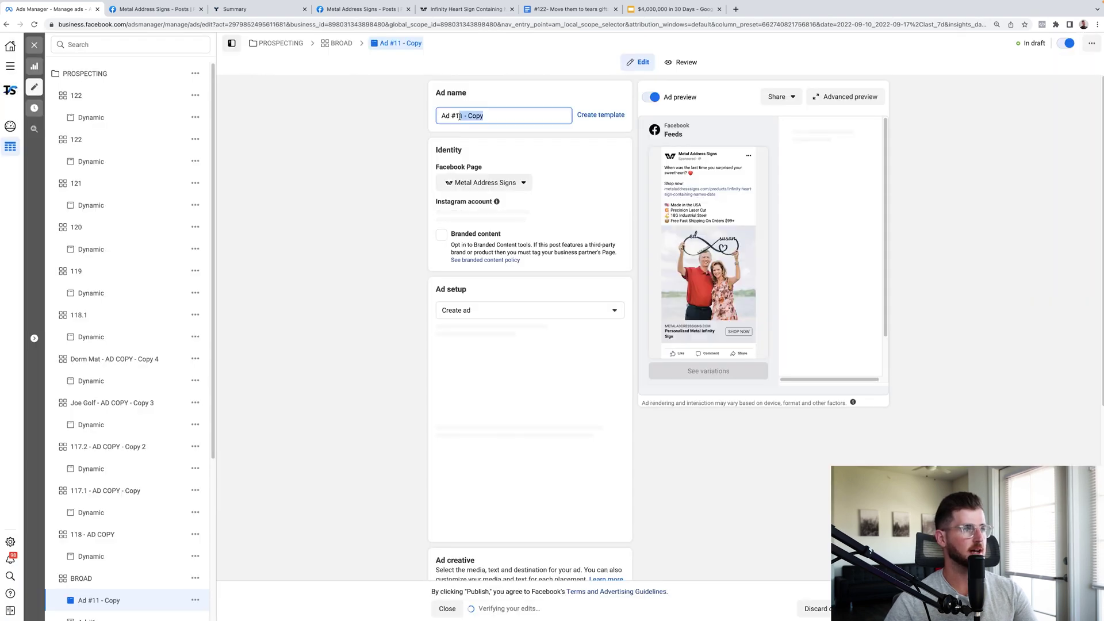
pyautogui.write('2')
# Set Ad #12 to use an existing post, submit the copied post ID and play the video in the ad preview
pyautogui.click(504, 315)
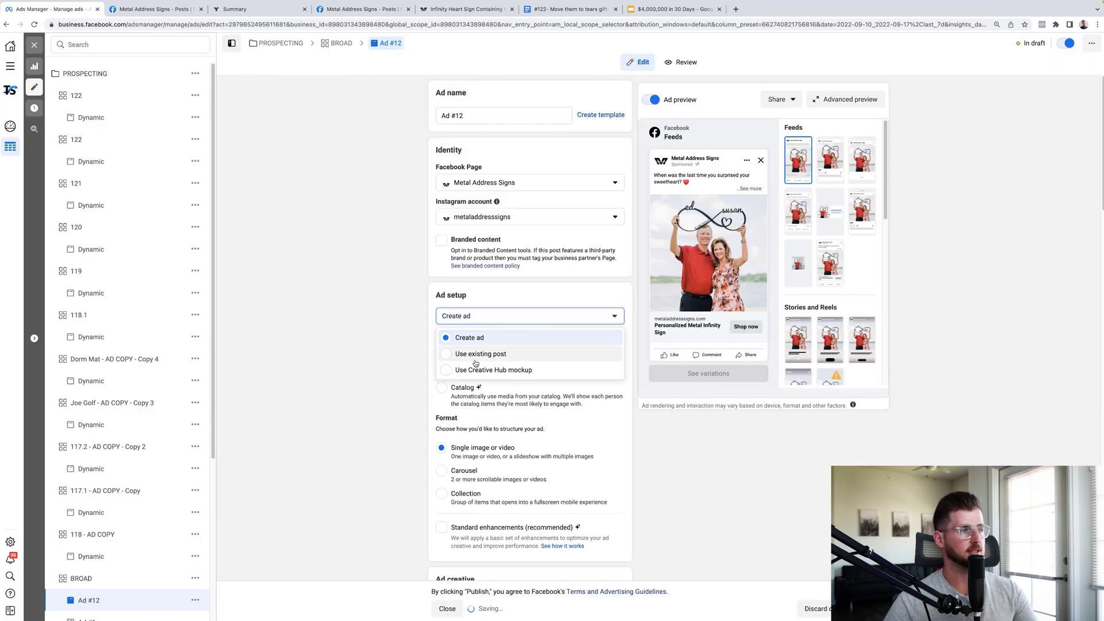
pyautogui.click(481, 354)
pyautogui.scroll(-1, 342, 442)
pyautogui.click(523, 447)
pyautogui.hotkey('ctrl', 'v')
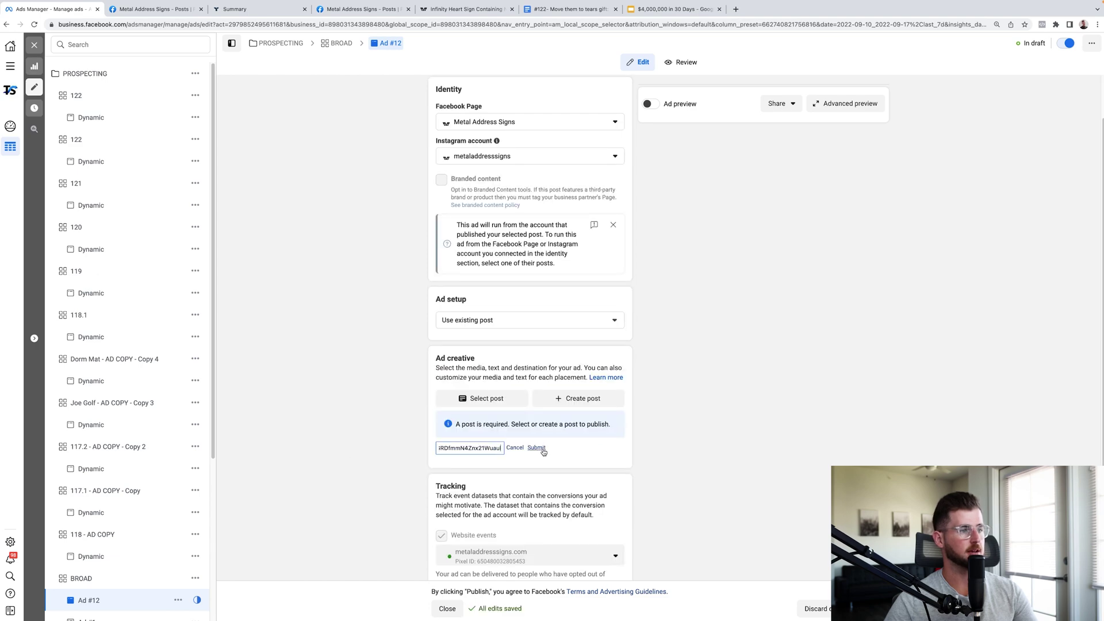
pyautogui.scroll(-3, 832, 411)
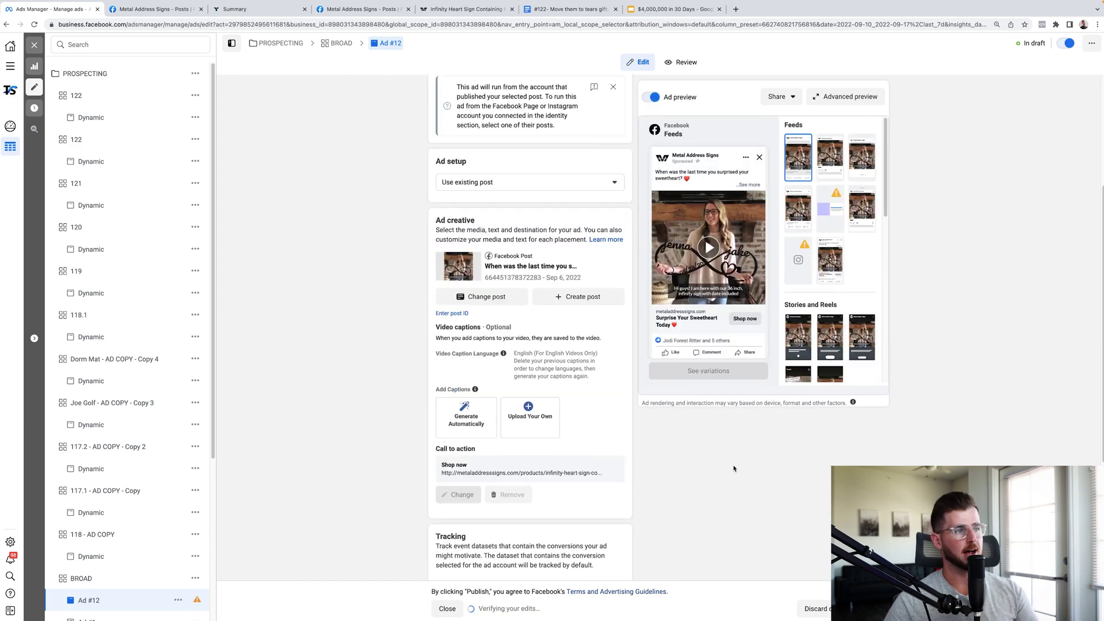
pyautogui.scroll(-5, 734, 468)
pyautogui.scroll(8, 734, 469)
pyautogui.click(705, 253)
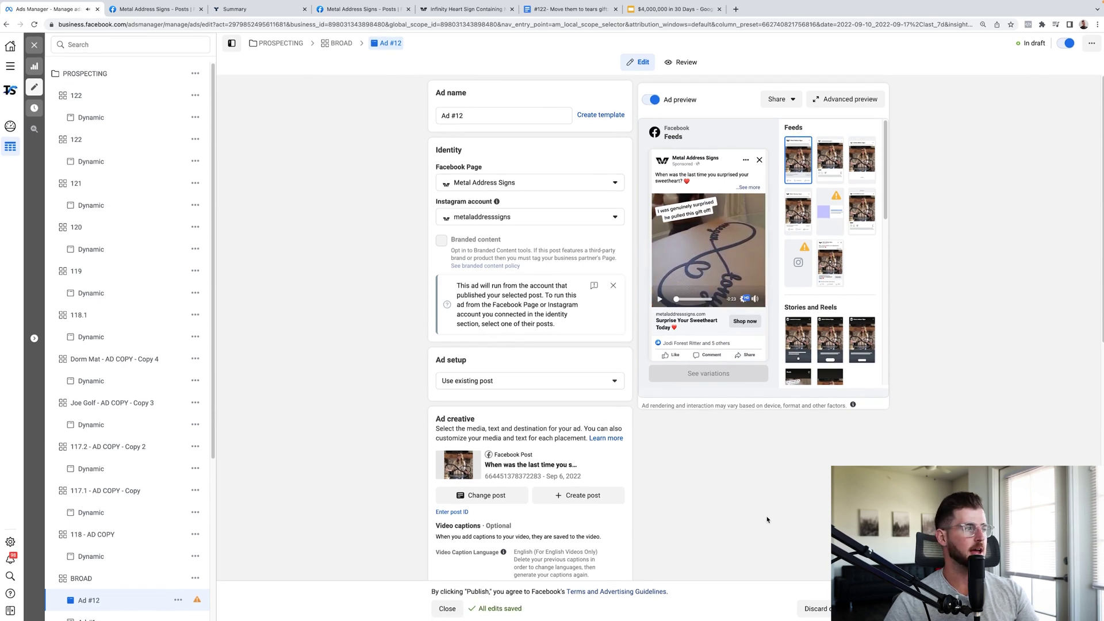
# Duplicate Ad #12, then switch to the Facebook posts and go back to the Dynamic ad's list of post variations
pyautogui.scroll(-2, 167, 397)
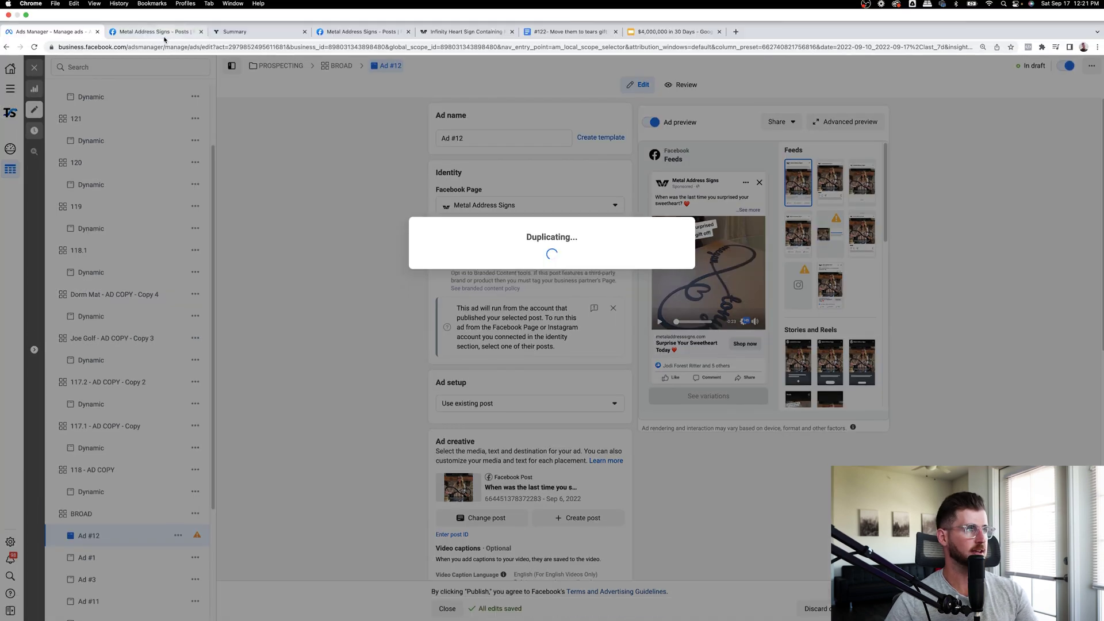
pyautogui.click(164, 11)
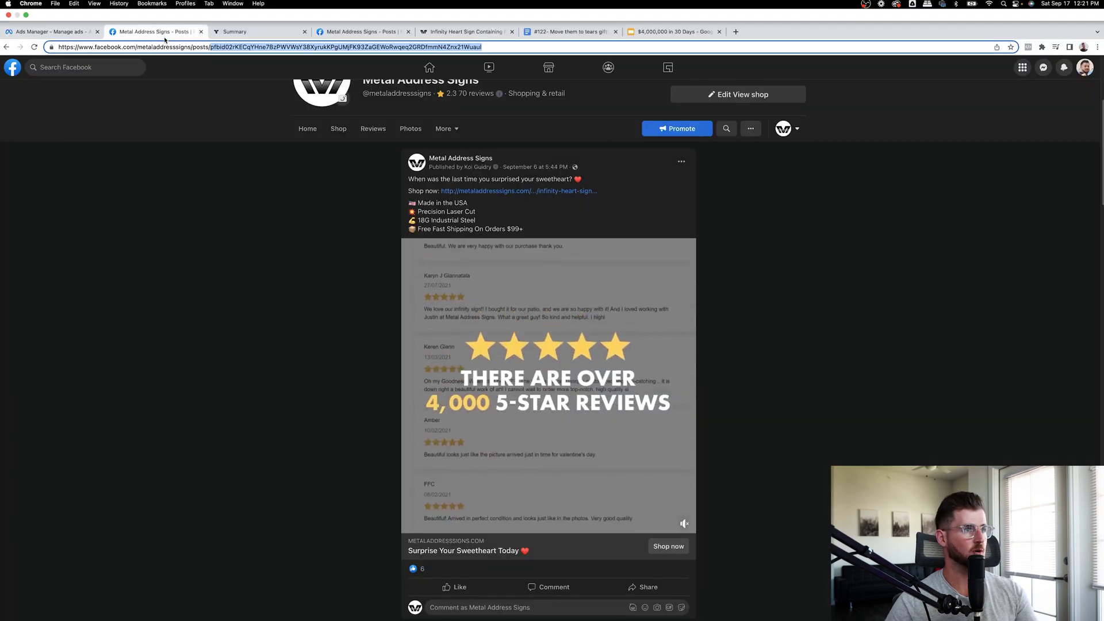
pyautogui.click(6, 47)
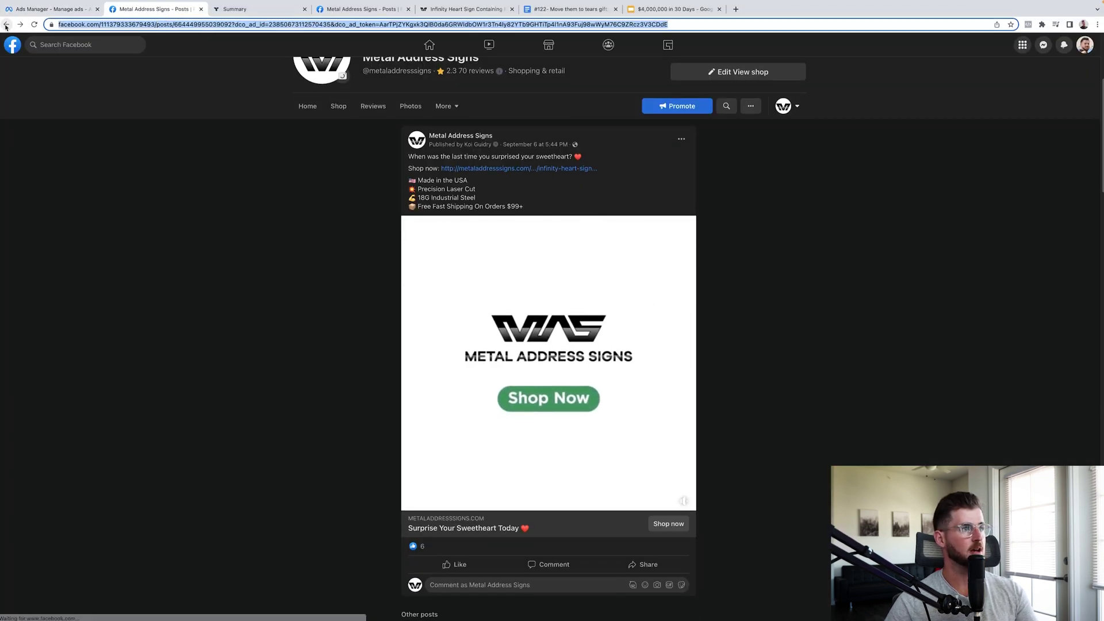
# Examine the roses-versus-sign image post and where the ad's variations end at the "Other posts" heading
pyautogui.scroll(-10, 351, 383)
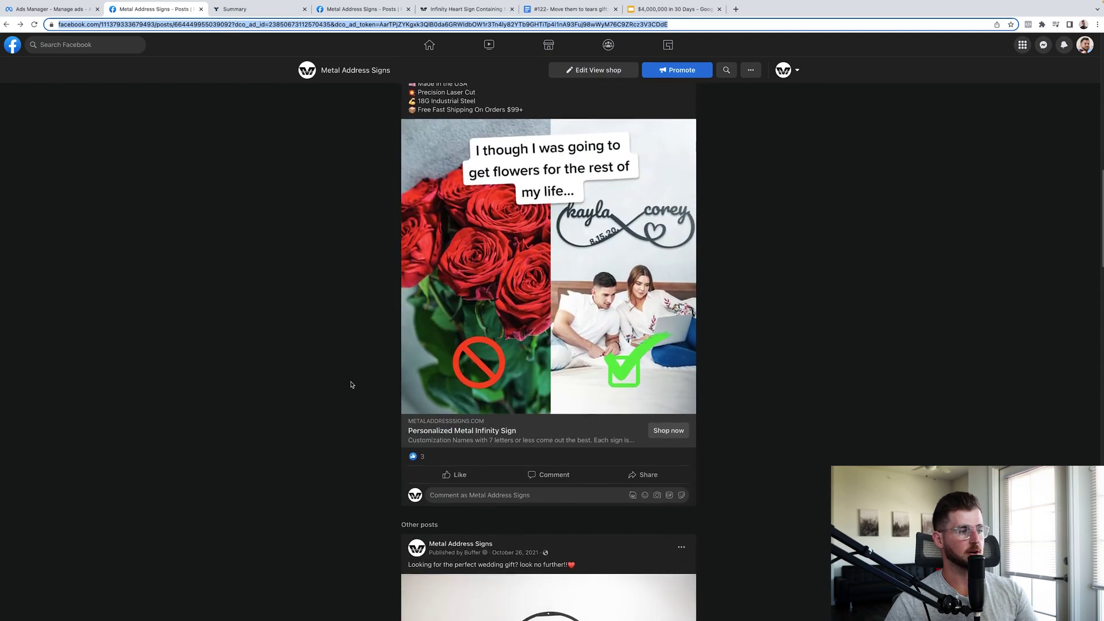
pyautogui.moveTo(438, 521); pyautogui.dragTo(432, 519)
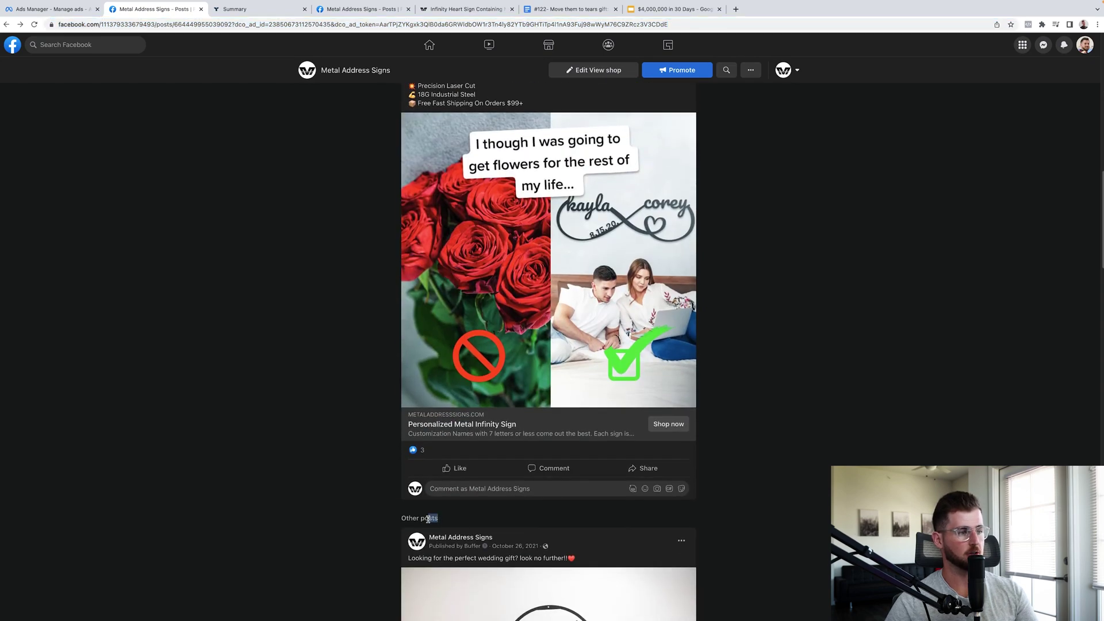
pyautogui.scroll(-5, 397, 522)
pyautogui.scroll(10, 397, 522)
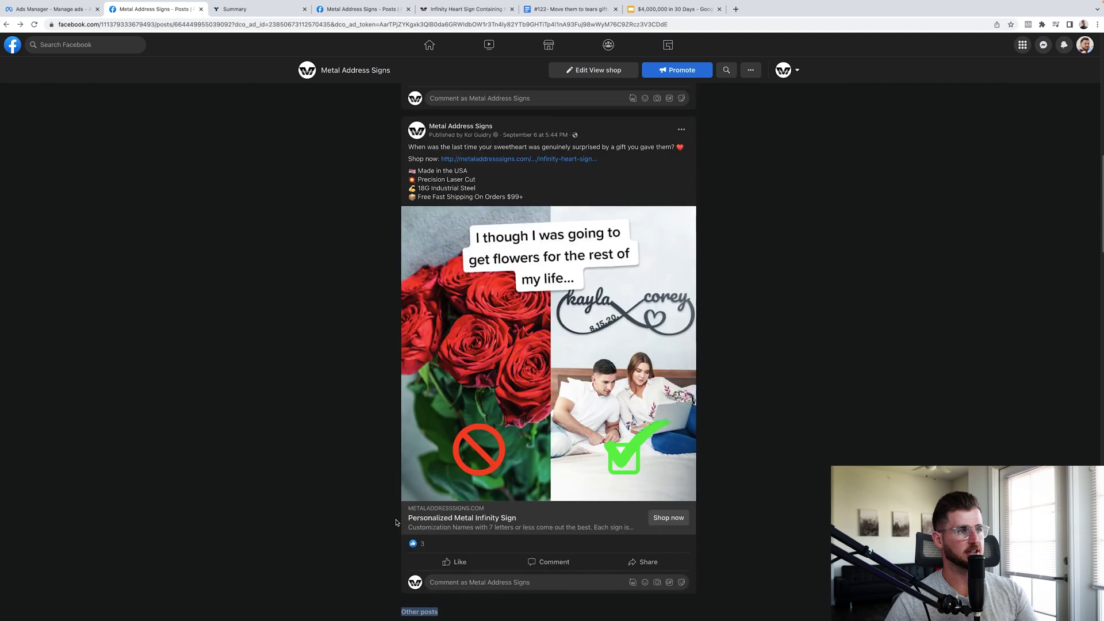
pyautogui.scroll(-2, 396, 522)
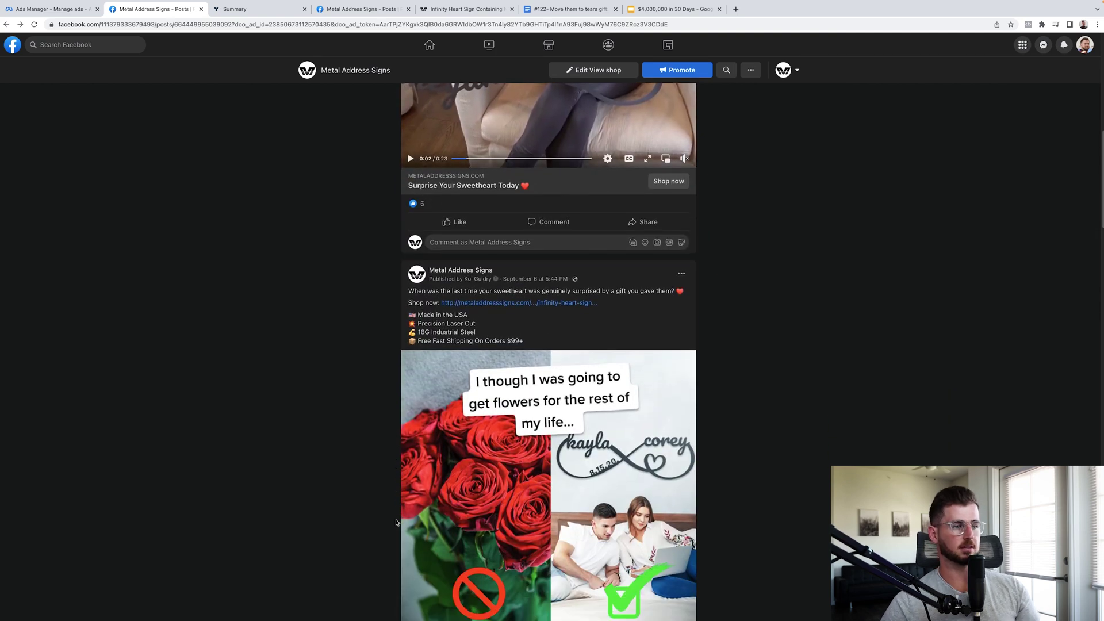
pyautogui.scroll(-3, 395, 522)
pyautogui.scroll(-1, 396, 522)
pyautogui.scroll(3, 425, 477)
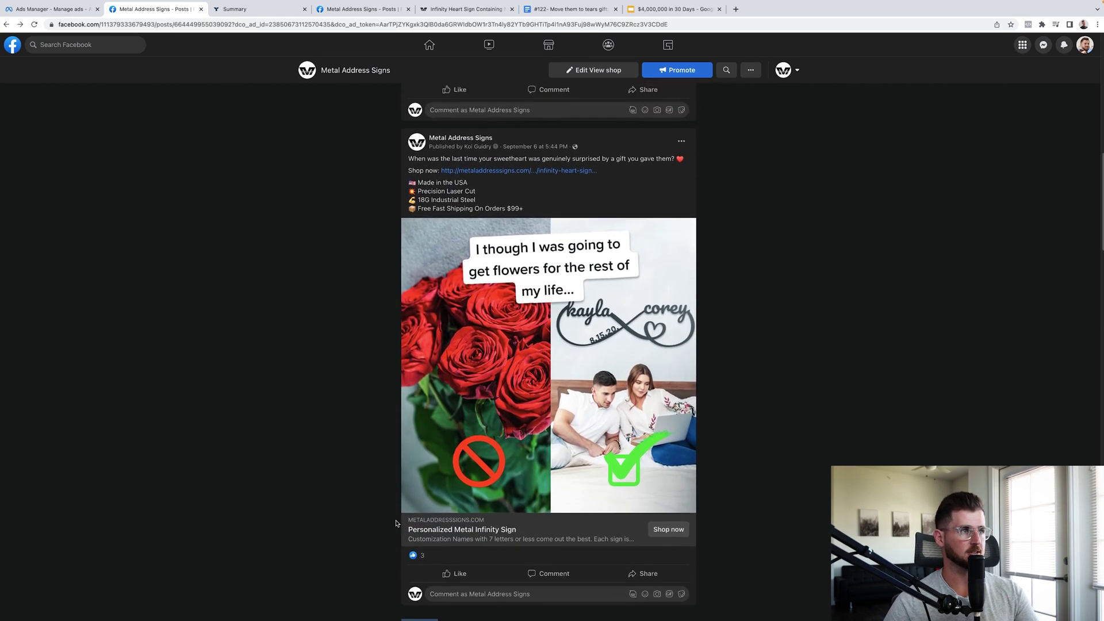
# Copy the roses-versus-sign image post's ID from its own page, then in Ads Manager name the Ad #12 copy Ad #13 and assign it that post
pyautogui.click(526, 197)
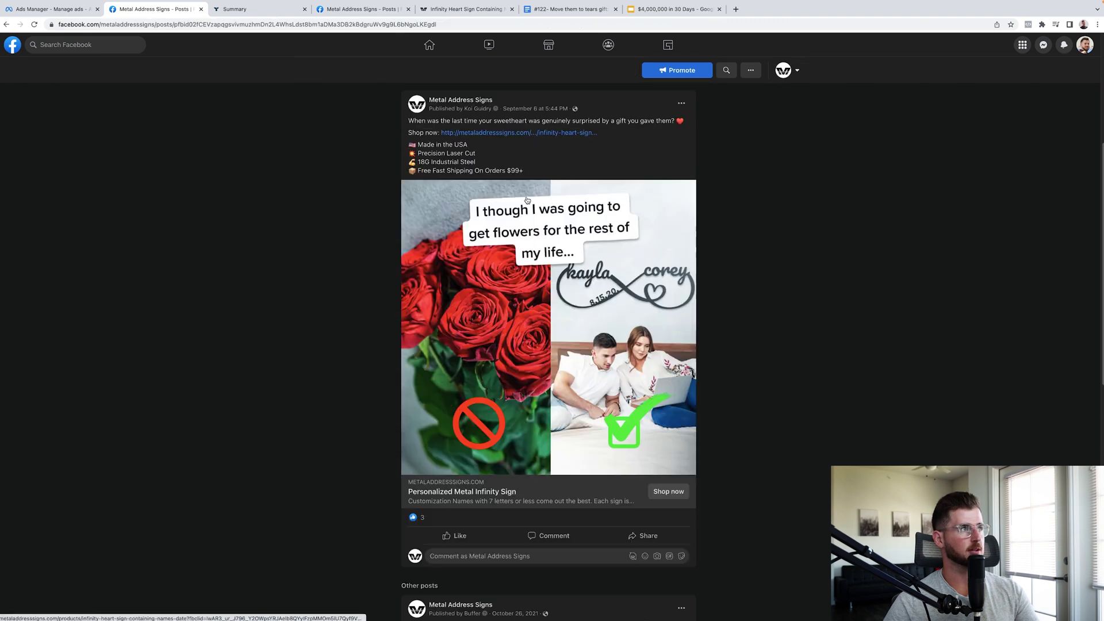
pyautogui.doubleClick(174, 26)
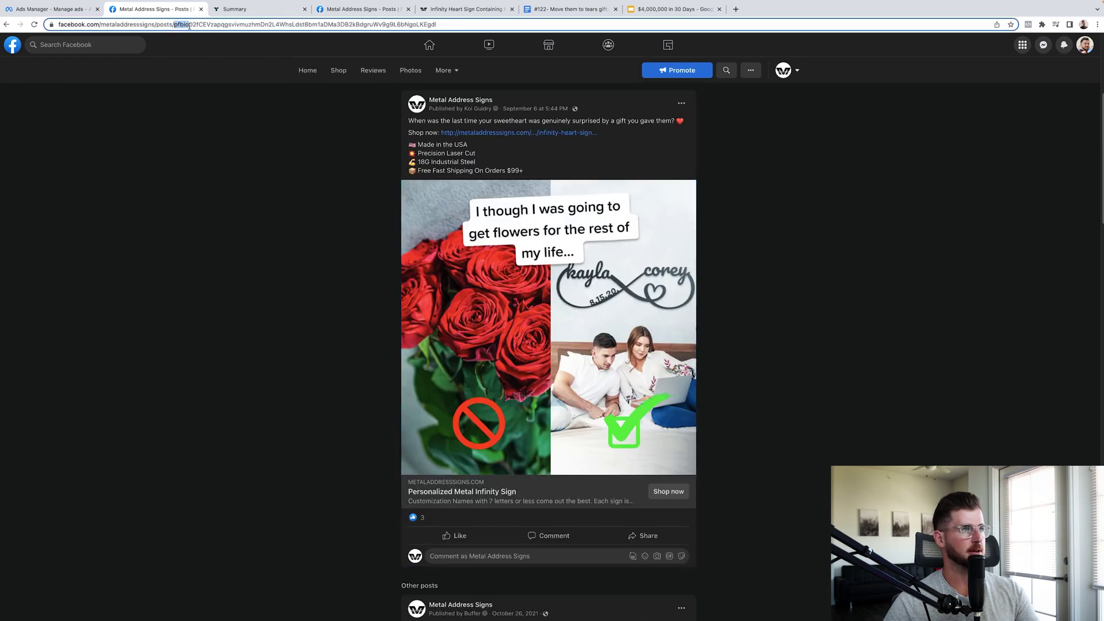
pyautogui.click(79, 12)
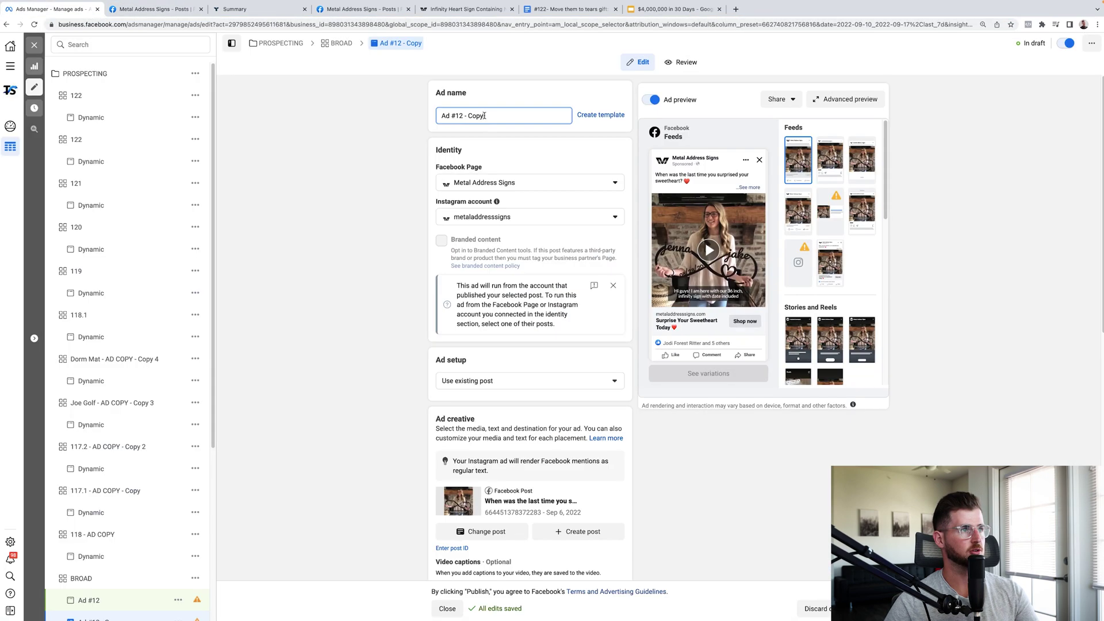
pyautogui.write('#13')
pyautogui.scroll(-2, 455, 465)
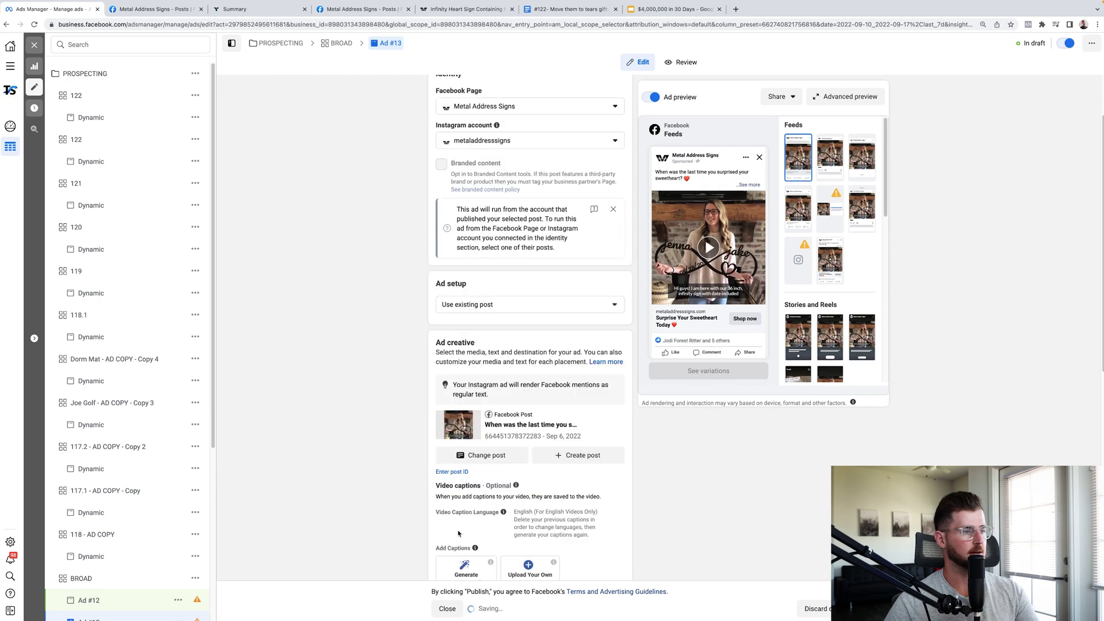
# Close the ad editor and publish the drafts Ad #12 and Ad #13
pyautogui.click(447, 608)
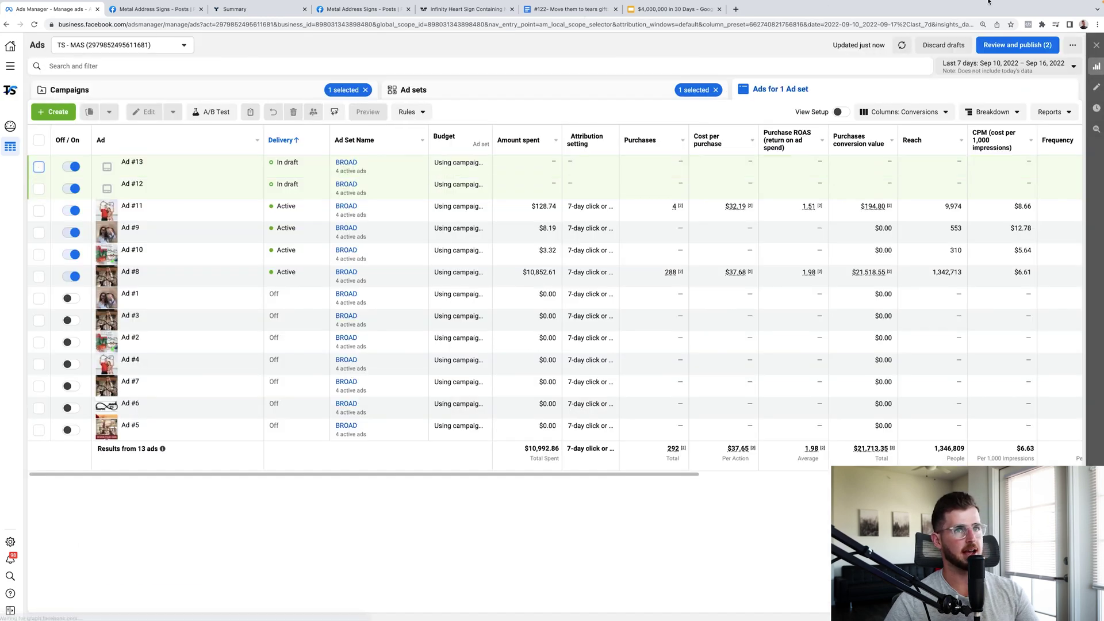
pyautogui.click(1015, 46)
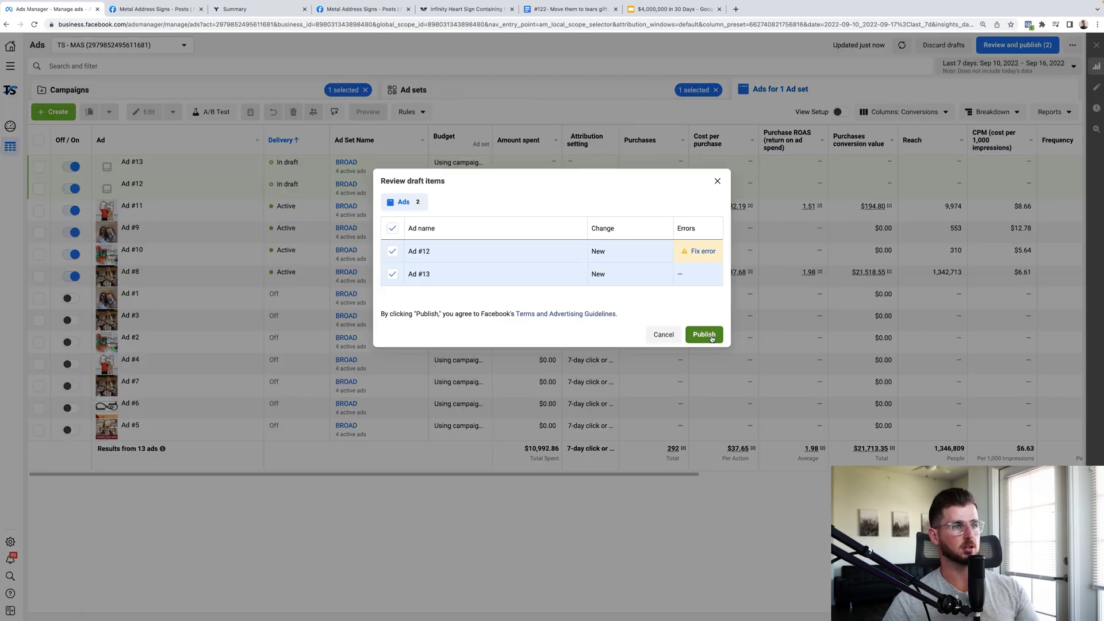
pyautogui.click(705, 335)
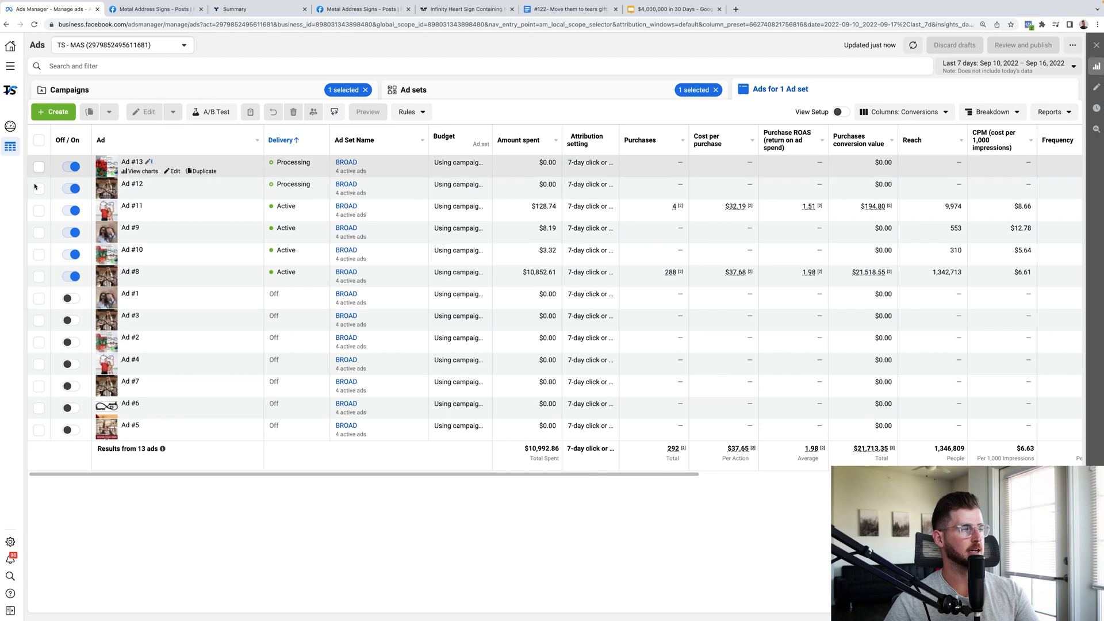
# Review the campaign's ad sets and the ads inside BROAD, then return to the ad set list with nothing selected
pyautogui.click(478, 90)
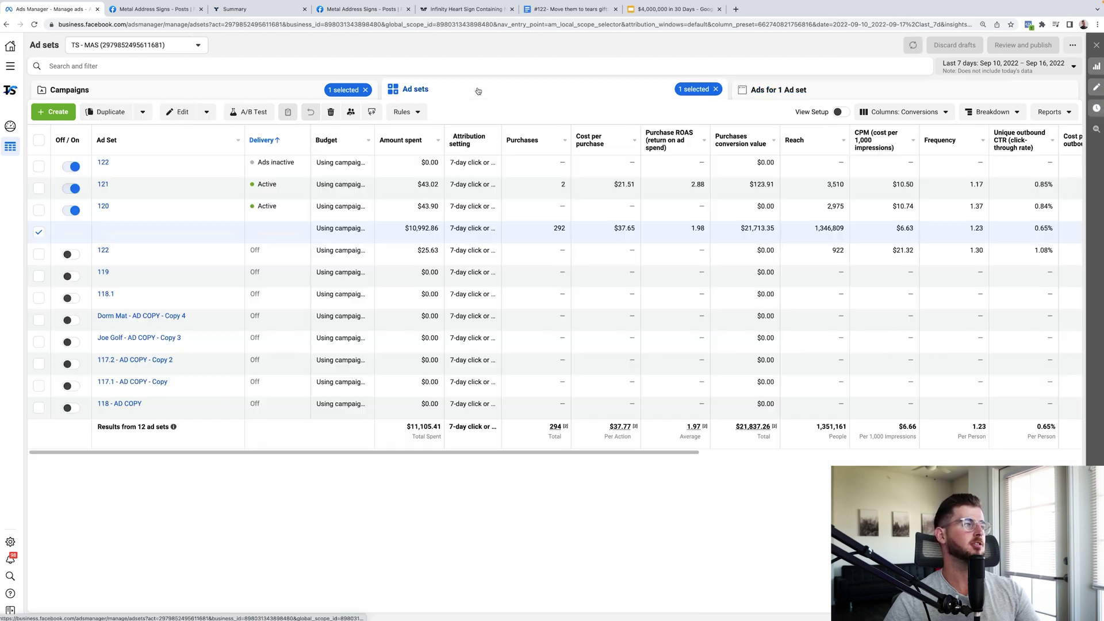
pyautogui.click(39, 231)
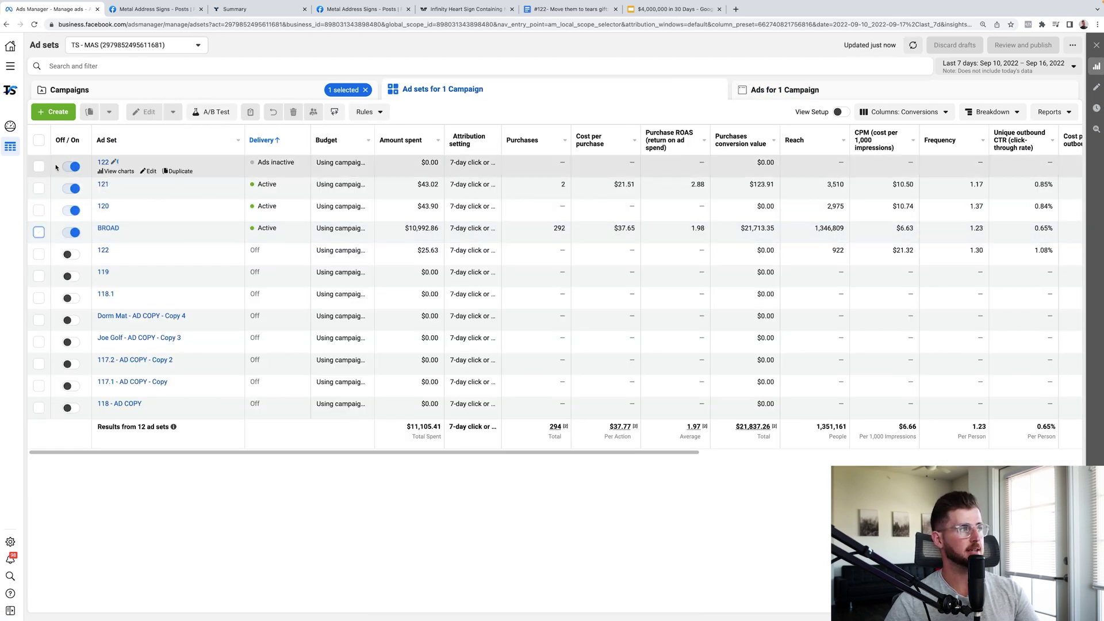
pyautogui.click(38, 189)
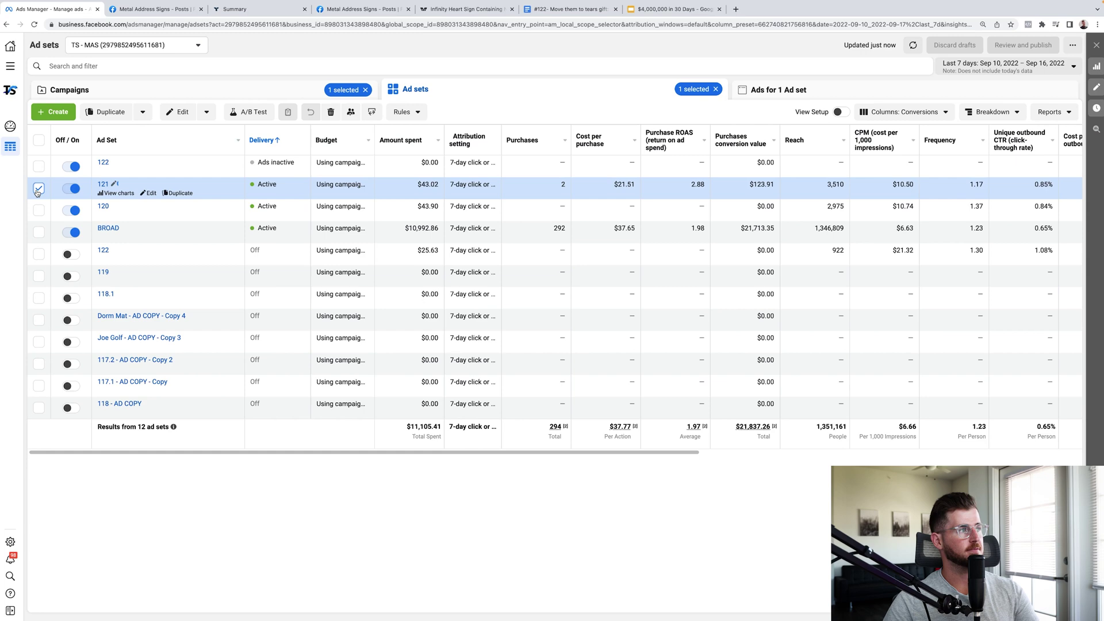
pyautogui.click(38, 189)
pyautogui.click(107, 229)
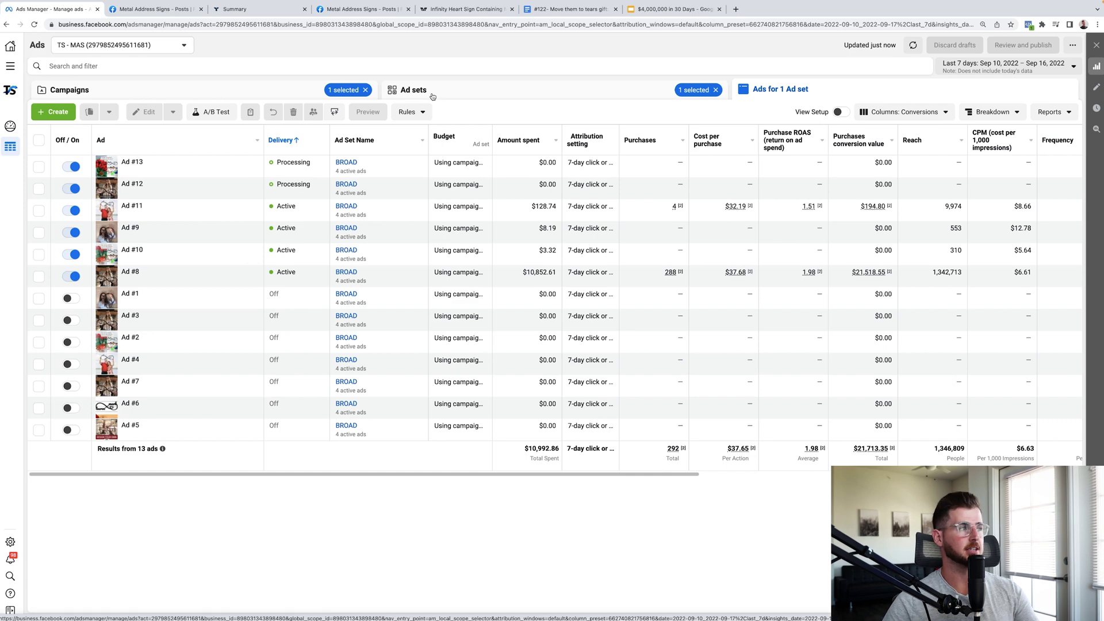
pyautogui.click(512, 101)
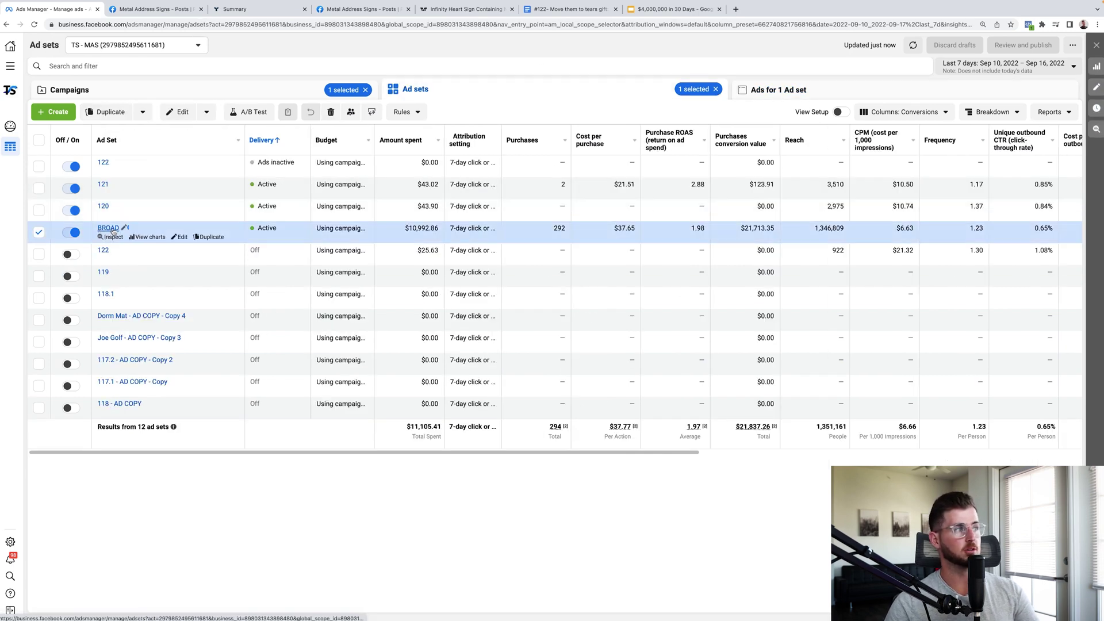
pyautogui.click(109, 228)
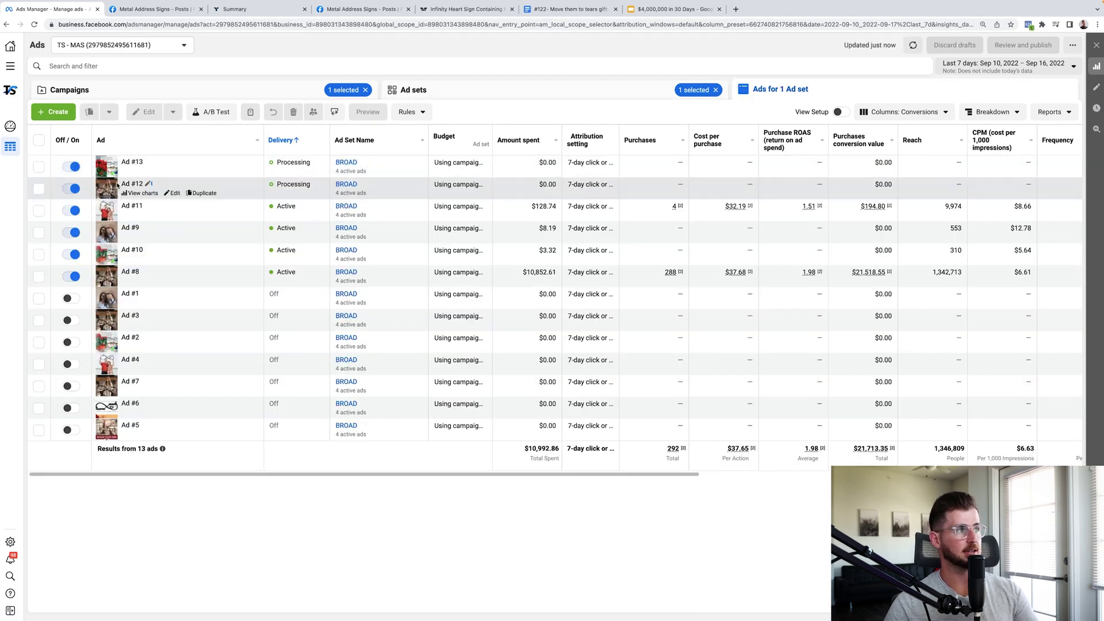
pyautogui.click(499, 102)
pyautogui.click(38, 233)
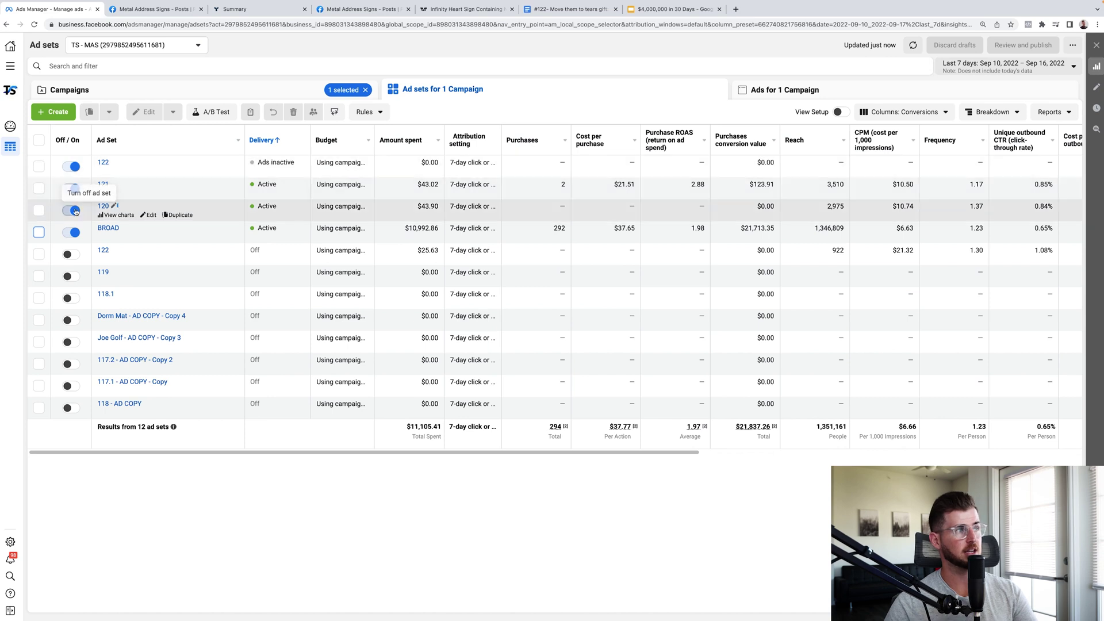
# Turn off ad sets 120 and 121 and clear the row selection
pyautogui.click(70, 210)
pyautogui.click(38, 212)
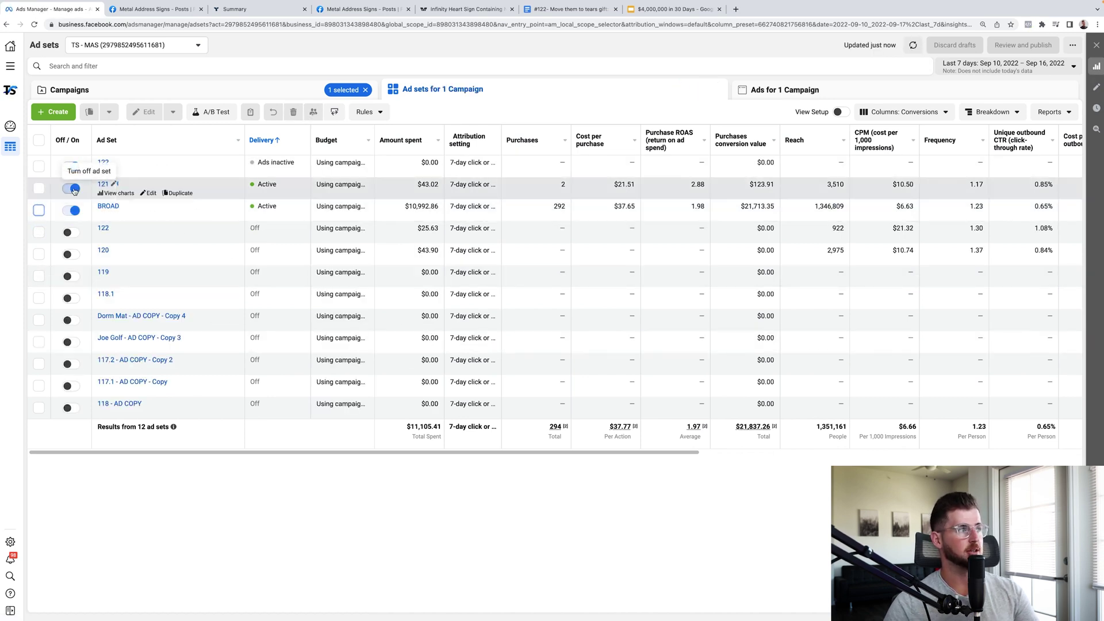
pyautogui.click(71, 188)
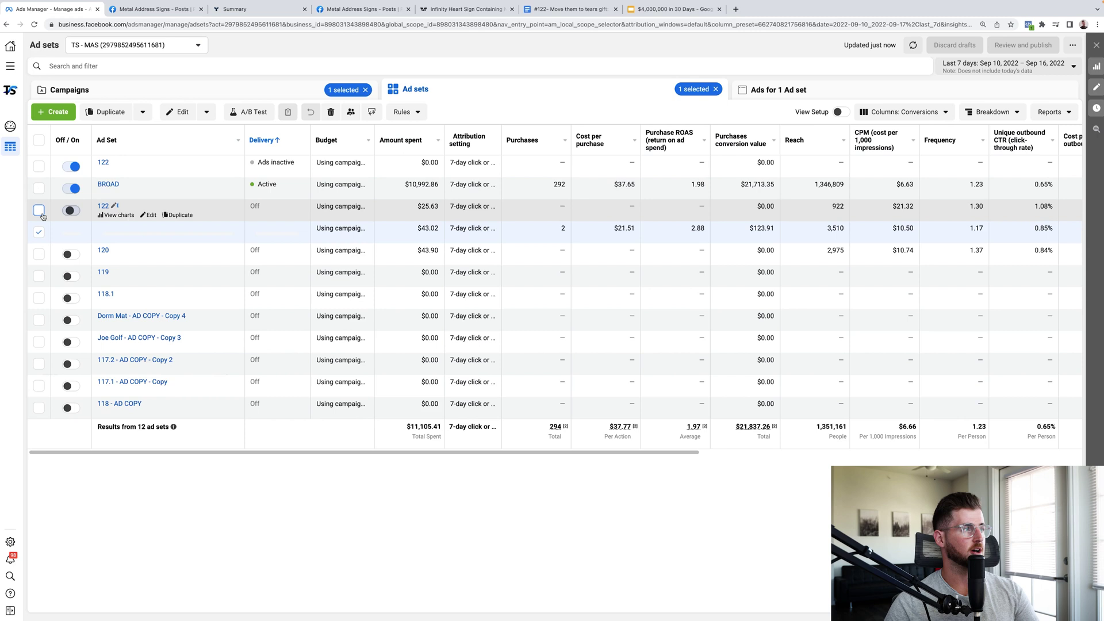
pyautogui.click(38, 232)
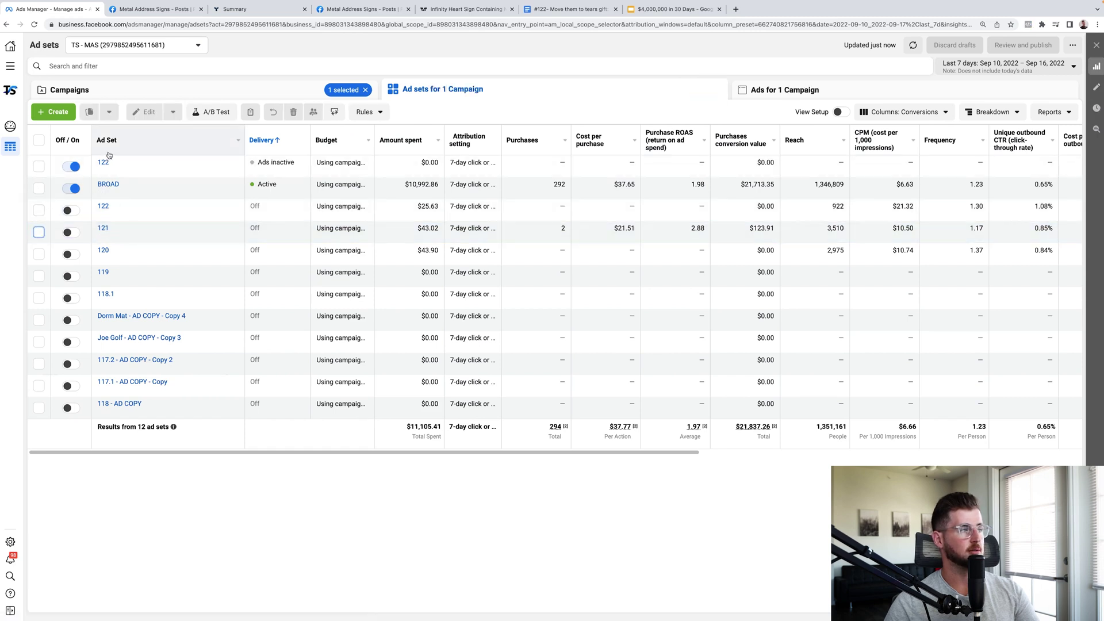
pyautogui.click(40, 166)
pyautogui.click(39, 167)
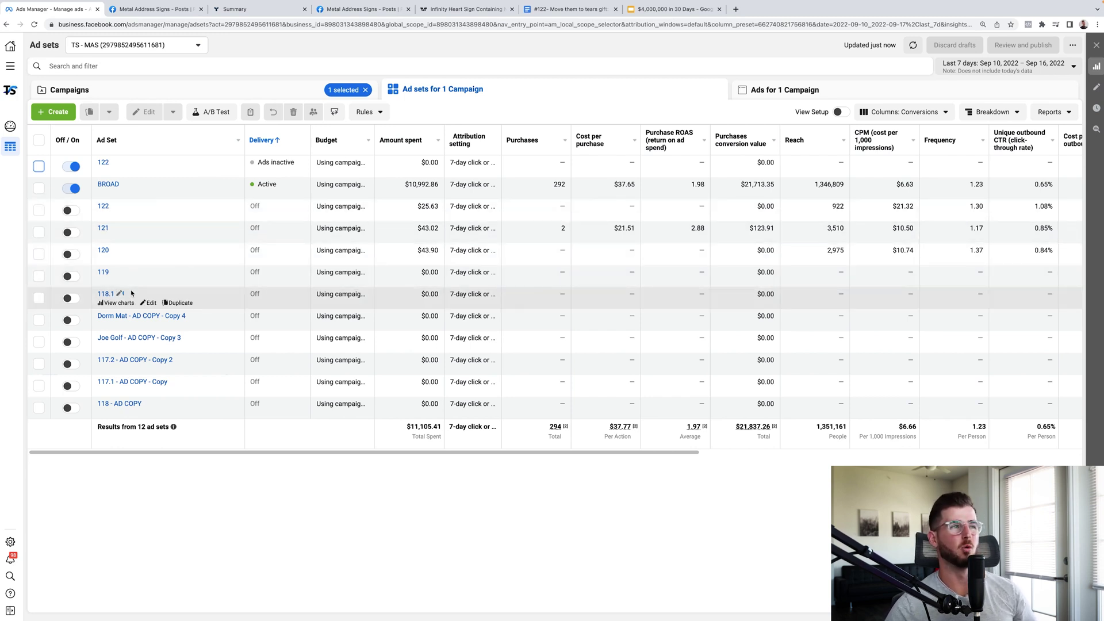
pyautogui.click(36, 167)
pyautogui.click(38, 210)
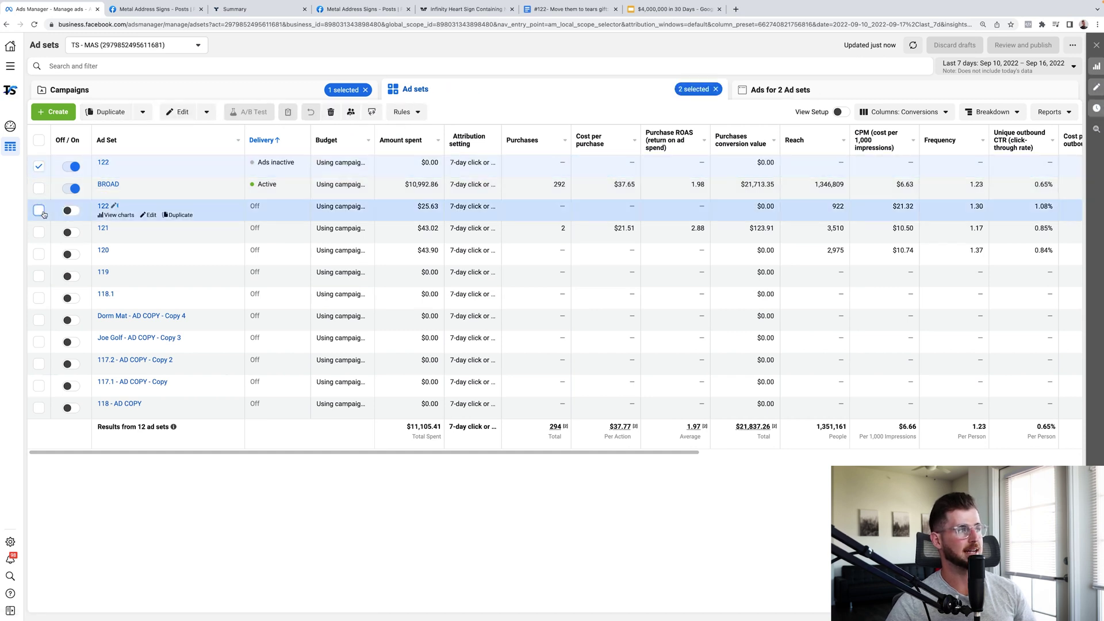
pyautogui.click(38, 167)
pyautogui.click(38, 210)
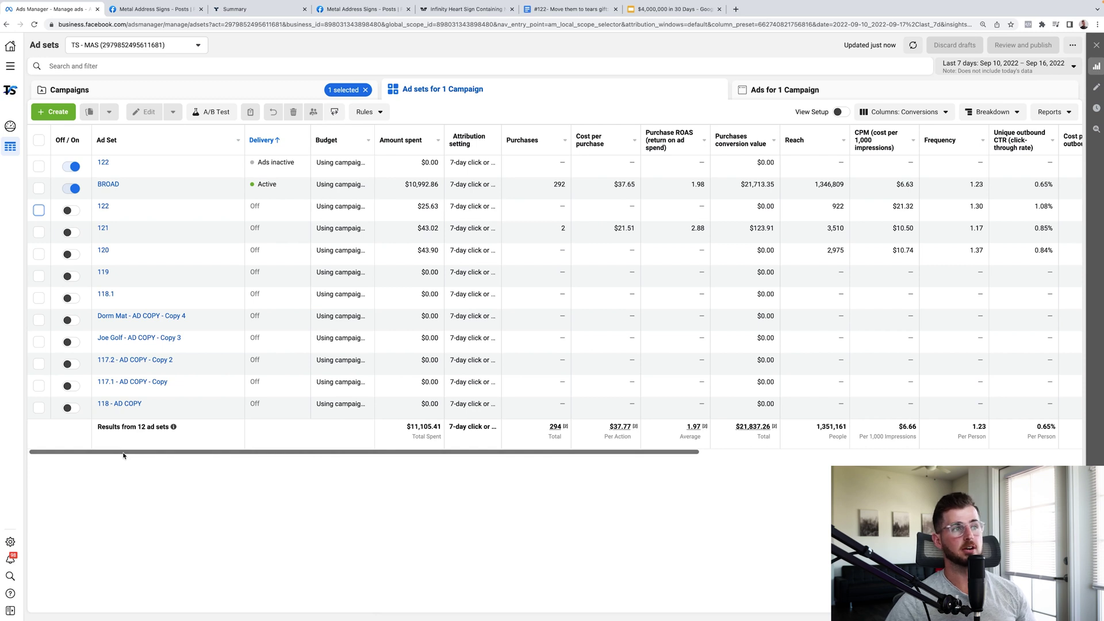